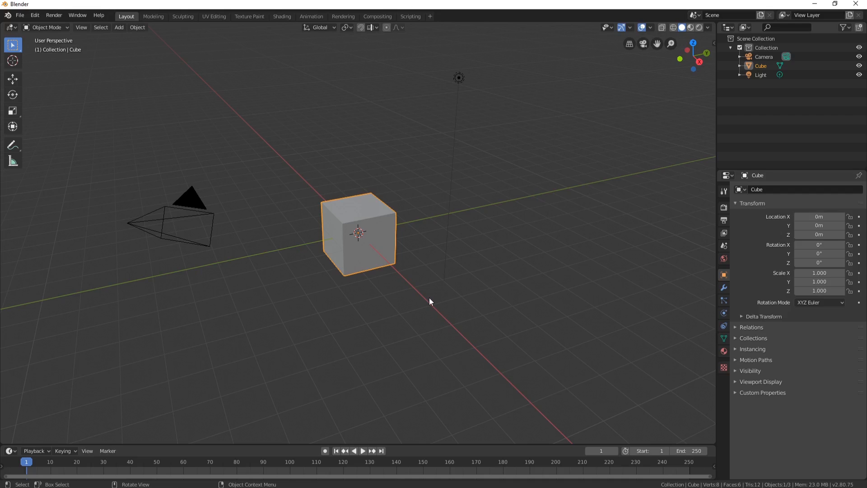
- Delete the default cube and add a new cube mesh with a size of 1 m
{"action": "right_click", "coordinate": [387, 254]}
{"action": "left_click", "coordinate": [387, 254]}
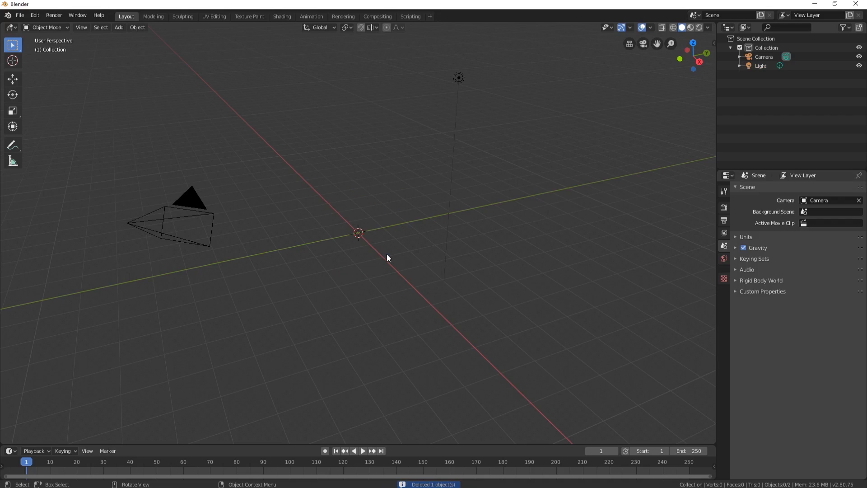
{"action": "key", "text": "shift+a"}
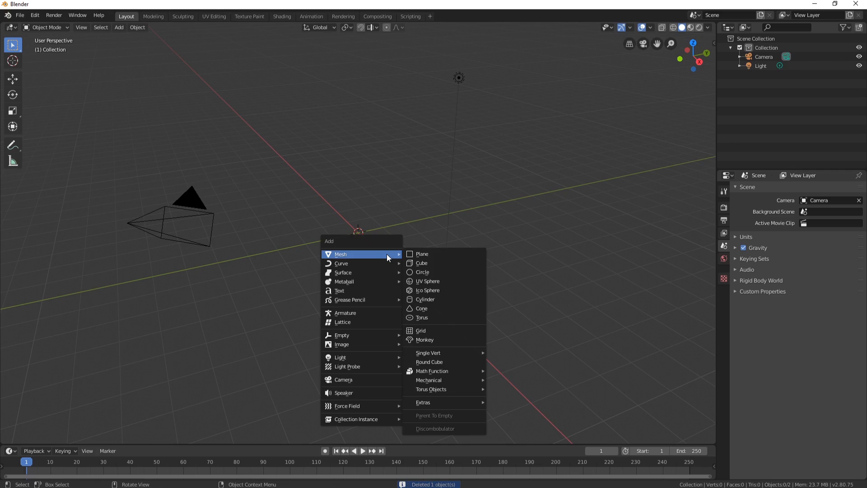
{"action": "left_click", "coordinate": [413, 263]}
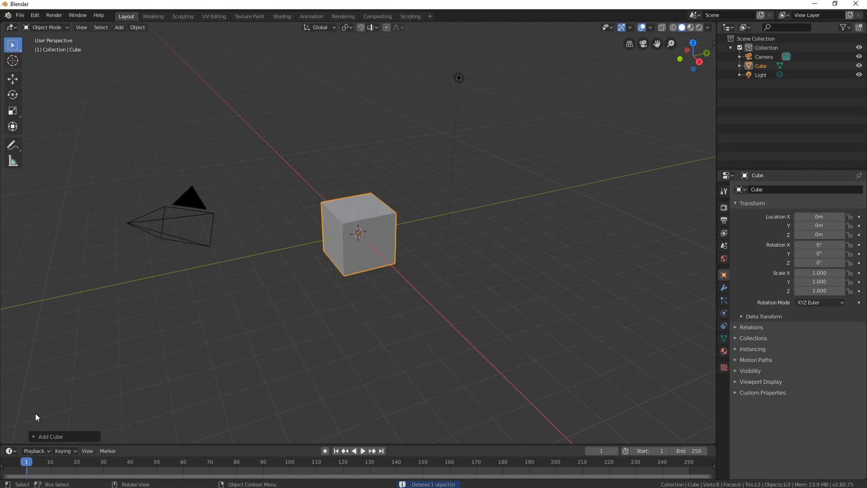
{"action": "left_click", "coordinate": [33, 437]}
{"action": "type", "text": "1"}
{"action": "key", "text": "Return"}
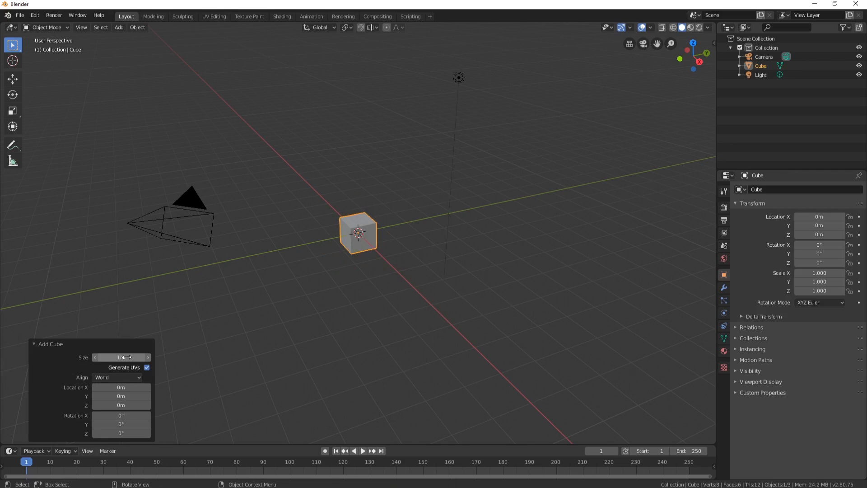
- Scale the new cube to 6 in X, 4.5 in Y and 4.25 in Z to form the hammer head
{"action": "left_click", "coordinate": [360, 246]}
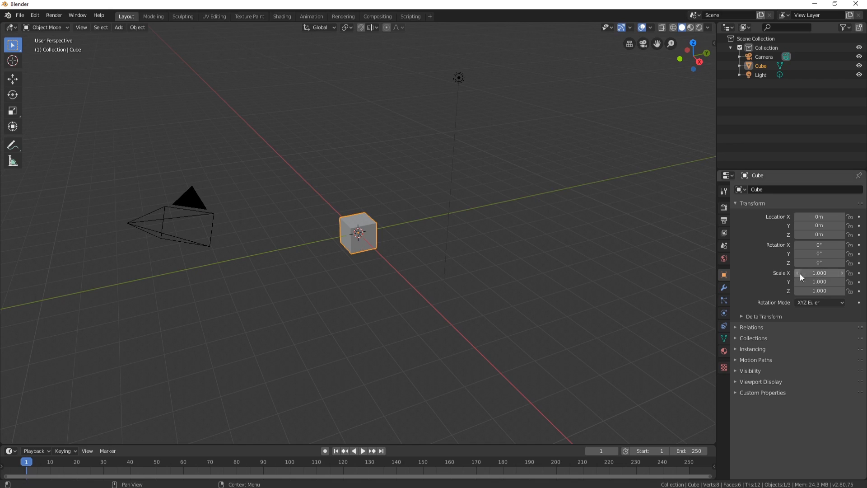
{"action": "type", "text": "6"}
{"action": "key", "text": "Return"}
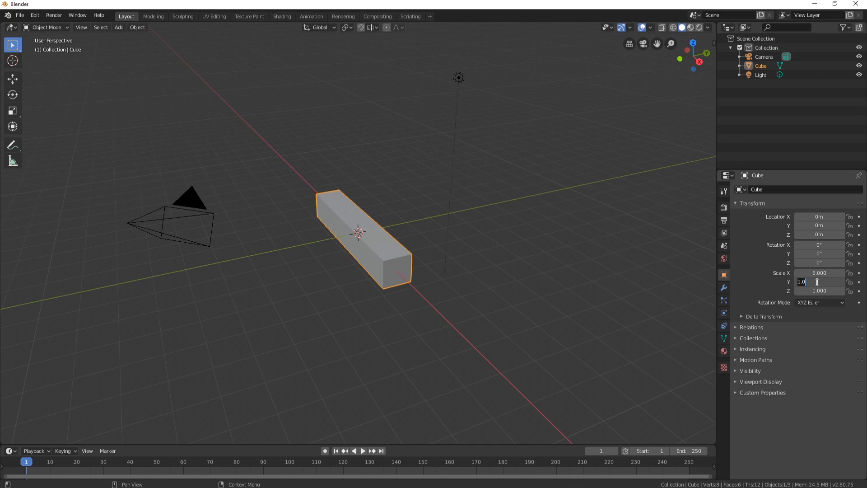
{"action": "left_click", "coordinate": [817, 282]}
{"action": "type", "text": "4.5"}
{"action": "key", "text": "Return"}
{"action": "left_click", "coordinate": [820, 294]}
{"action": "type", "text": "4.25"}
{"action": "key", "text": "Return"}
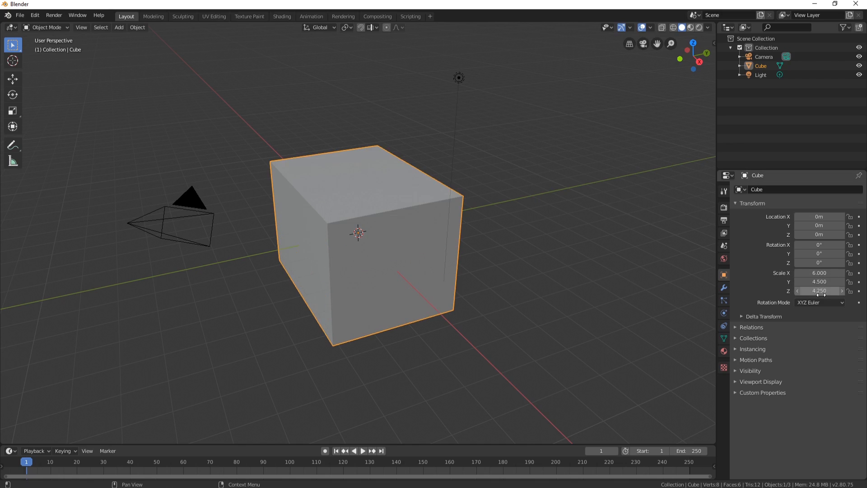
- Add a cylinder with a radius of 0.5 m and a depth of 12 m as the hammer handle
{"action": "mouse_move", "coordinate": [365, 347]}
{"action": "left_mouse_down"}
{"action": "mouse_move", "coordinate": [414, 318]}
{"action": "mouse_move", "coordinate": [364, 335]}
{"action": "left_mouse_up"}
{"action": "key", "text": "shift+a"}
{"action": "mouse_move", "coordinate": [364, 336]}
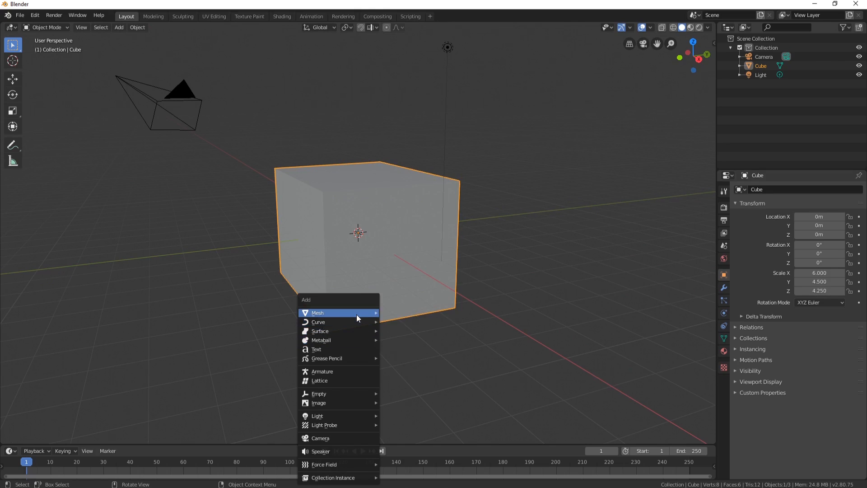
{"action": "mouse_move", "coordinate": [378, 310]}
{"action": "left_click", "coordinate": [410, 180]}
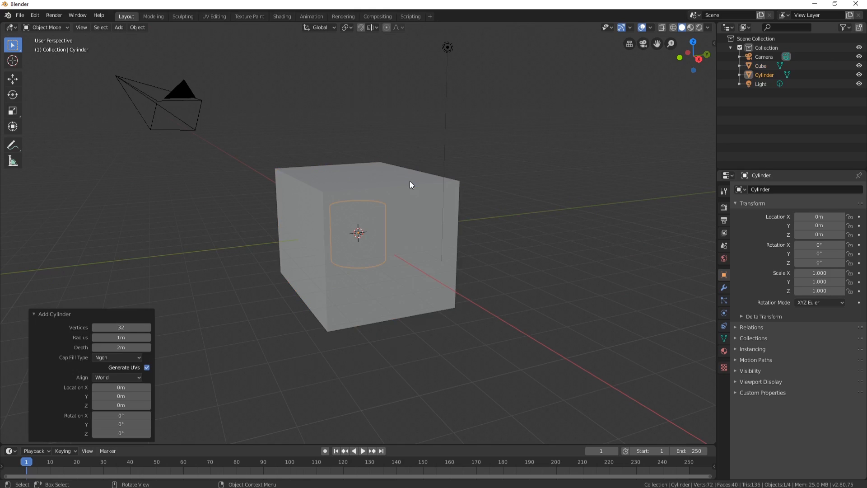
{"action": "left_click", "coordinate": [128, 346]}
{"action": "type", "text": "12"}
{"action": "key", "text": "Return"}
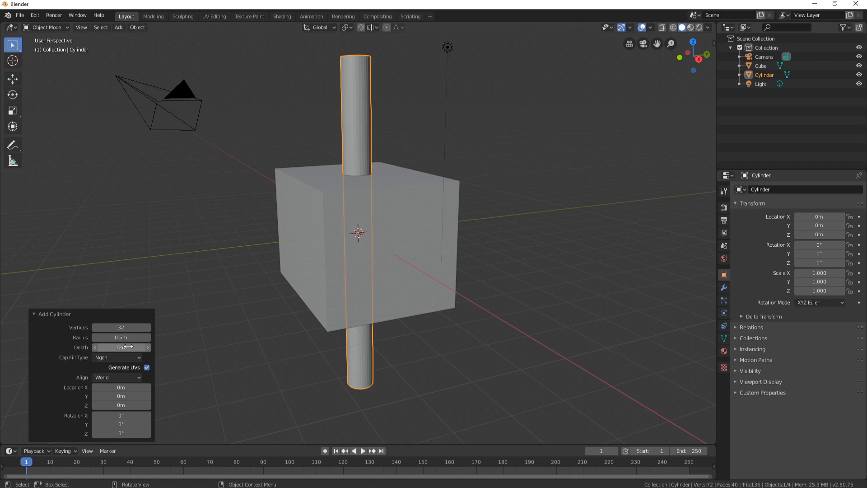
- In front view, raise the cube along Z to about 8.12 m so it sits on top of the handle
{"action": "left_click", "coordinate": [229, 303]}
{"action": "left_click_drag", "start_coordinate": [229, 303], "coordinate": [287, 325]}
{"action": "key", "text": "KP_1"}
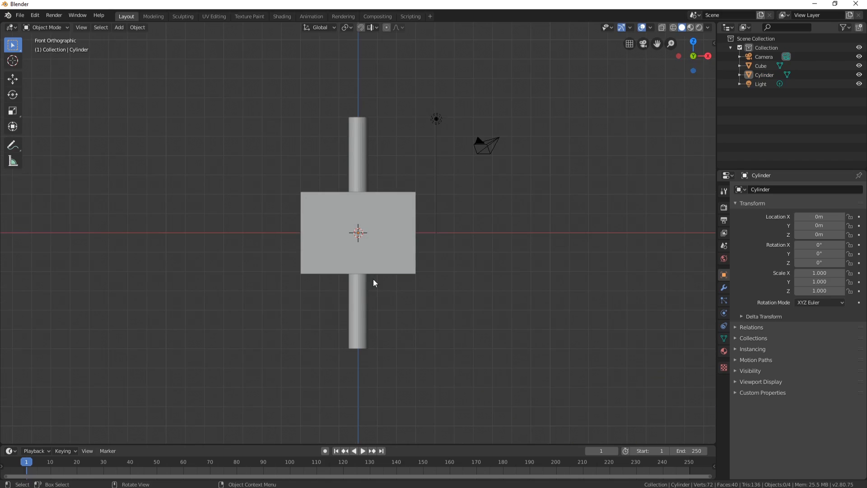
{"action": "left_click", "coordinate": [384, 260]}
{"action": "left_click", "coordinate": [13, 79]}
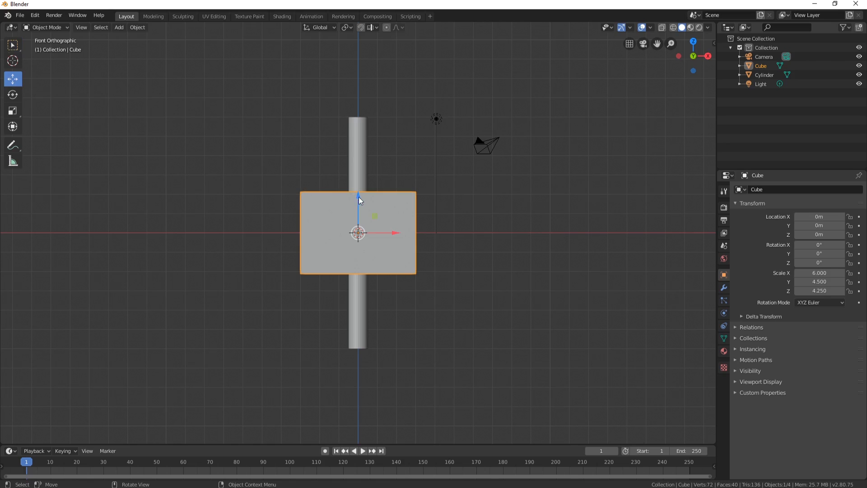
{"action": "left_click_drag", "start_coordinate": [358, 197], "coordinate": [366, 82]}
{"action": "left_click_drag", "start_coordinate": [367, 81], "coordinate": [366, 41]}
{"action": "left_click_drag", "start_coordinate": [468, 300], "coordinate": [378, 309]}
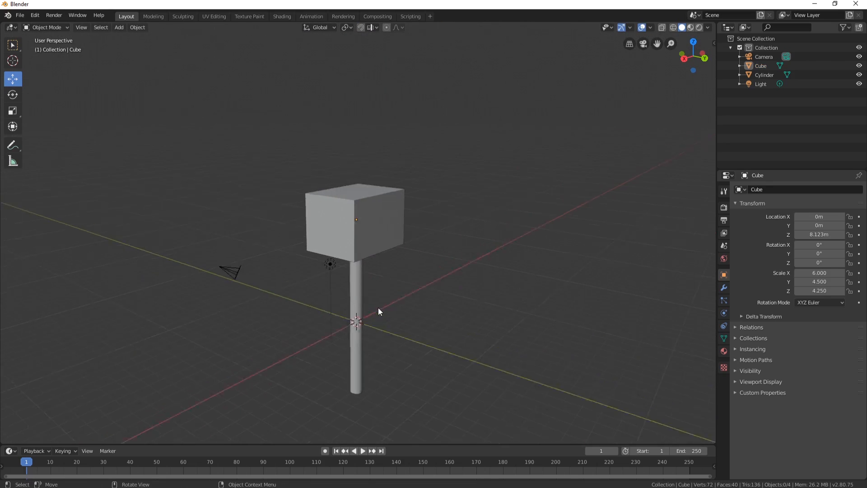
- Export the hammer model as an OBJ file
{"action": "scroll", "coordinate": [378, 311], "scroll_direction": "up", "scroll_amount": 2}
{"action": "left_click", "coordinate": [17, 16]}
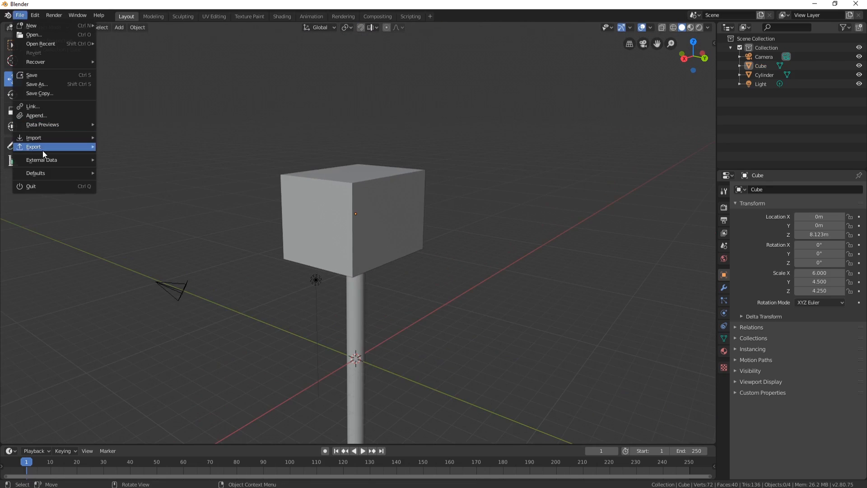
{"action": "mouse_move", "coordinate": [43, 150]}
{"action": "left_click", "coordinate": [149, 192]}
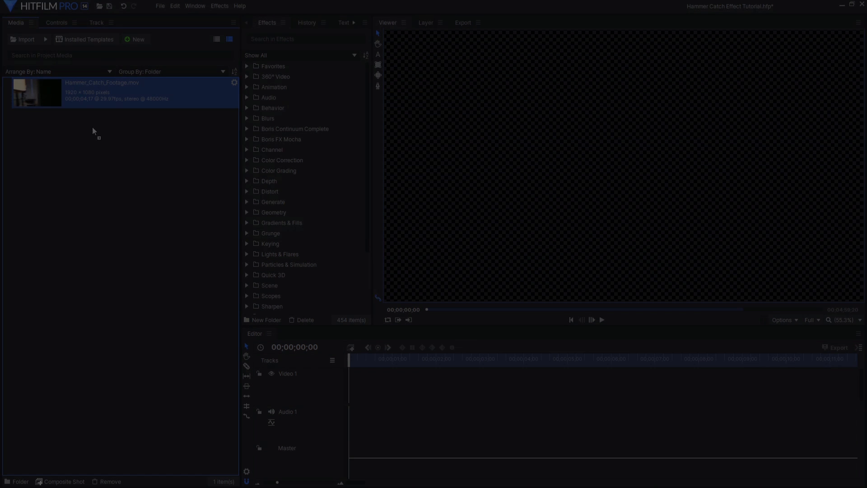
- In HitFilm Pro, place Hammer_Catch_Footage.mov on the timeline and turn the clip into a composite shot named Hammer Animation
{"action": "left_click_drag", "start_coordinate": [90, 98], "coordinate": [350, 393]}
{"action": "right_click", "coordinate": [456, 378]}
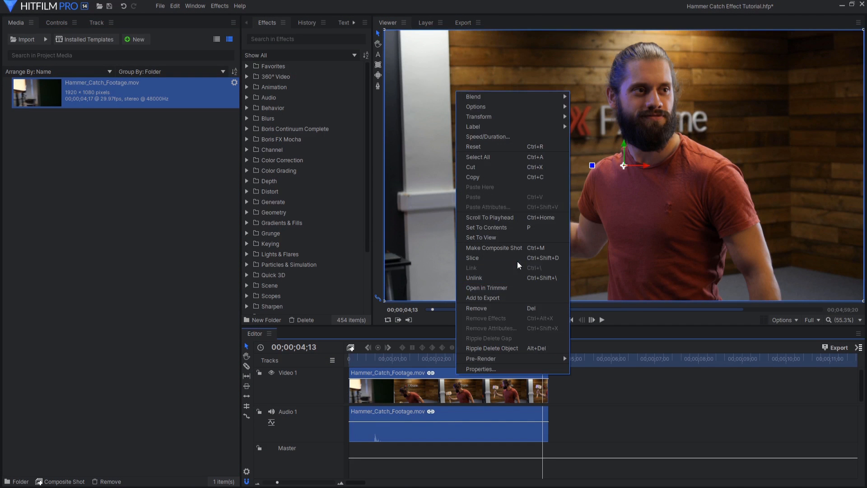
{"action": "left_click", "coordinate": [515, 247]}
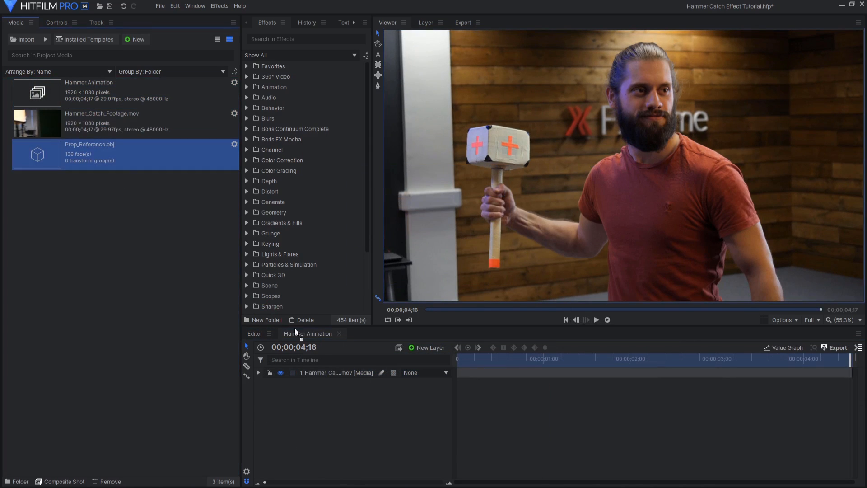
- Add Prop_Reference.obj above the footage in the composite shot and apply the Wireframe effect to it
{"action": "left_click_drag", "start_coordinate": [319, 372], "coordinate": [319, 373]}
{"action": "left_click", "coordinate": [311, 39]}
{"action": "type", "text": "wire"}
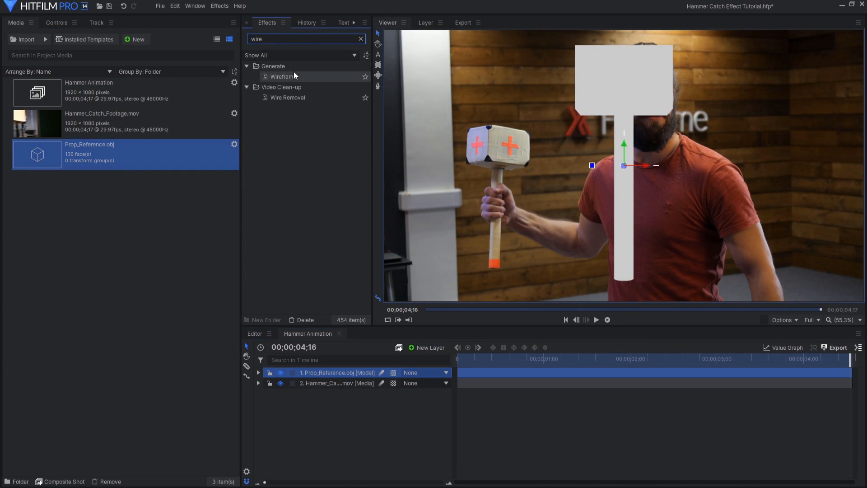
{"action": "left_click_drag", "start_coordinate": [283, 77], "coordinate": [326, 371]}
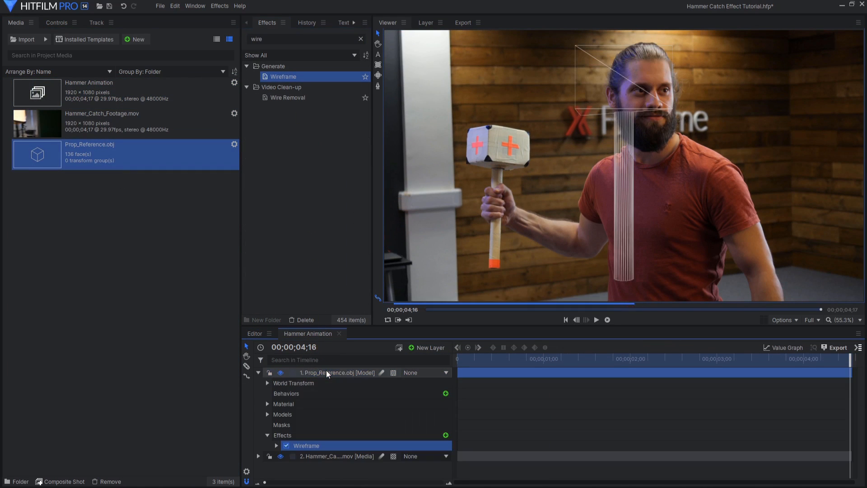
- Set the Wireframe width to 7.10 and add a Fill Color effect below it in green (0, 255, 127)
{"action": "left_click", "coordinate": [57, 22]}
{"action": "left_click", "coordinate": [15, 142]}
{"action": "left_click_drag", "start_coordinate": [206, 155], "coordinate": [228, 155]}
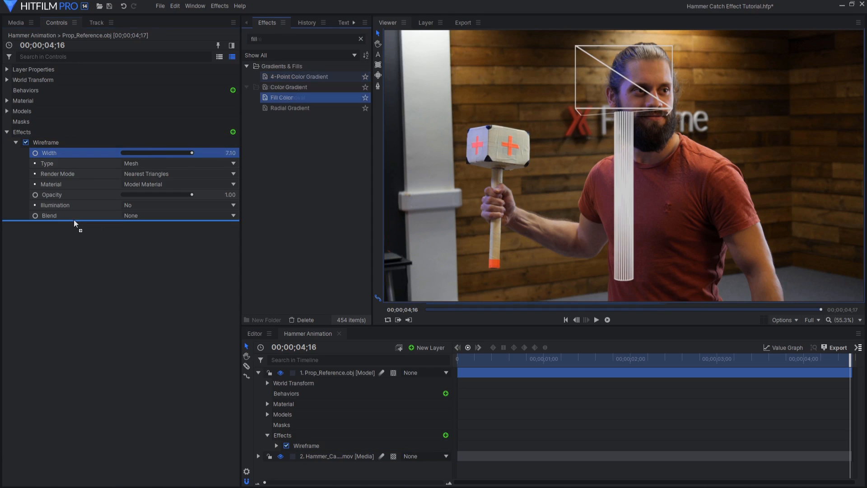
{"action": "left_click_drag", "start_coordinate": [74, 223], "coordinate": [76, 221]}
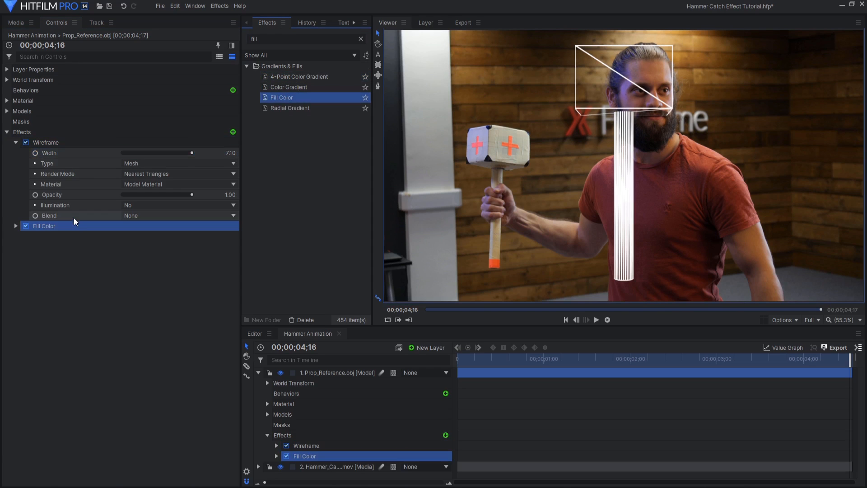
{"action": "left_click", "coordinate": [16, 226]}
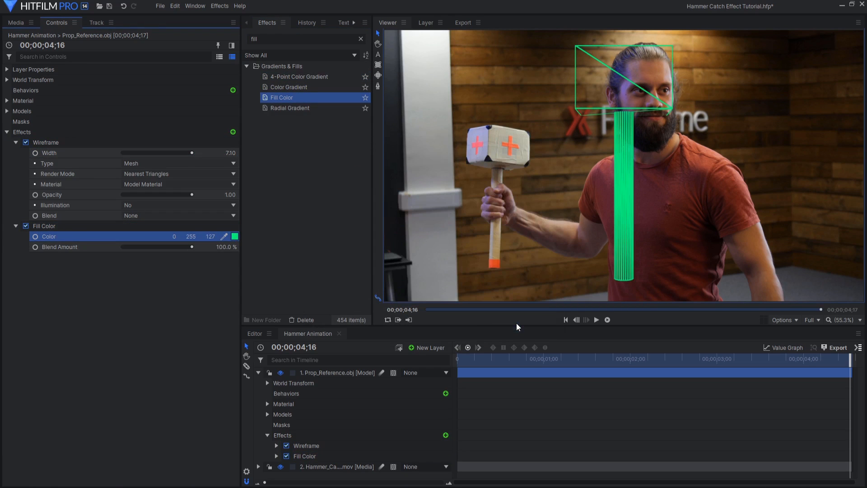
- Create a 3D point layer named Hammer Control, adding a camera to the composite shot
{"action": "left_click", "coordinate": [431, 347]}
{"action": "left_click", "coordinate": [422, 408]}
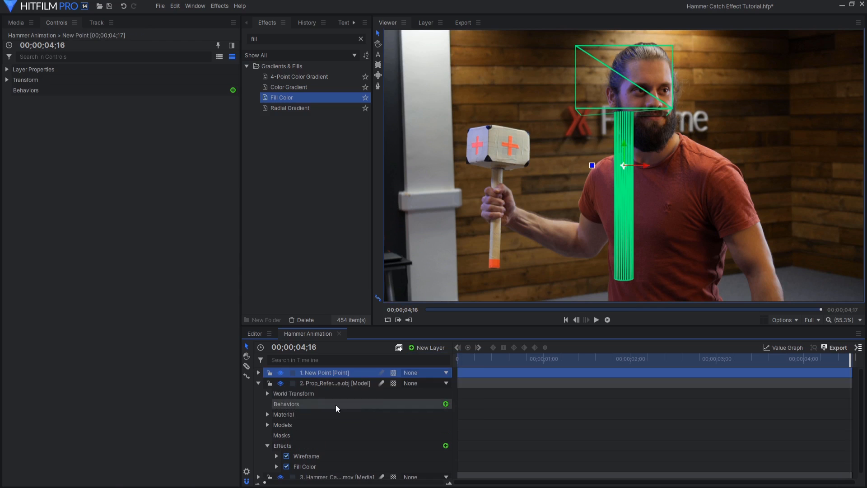
{"action": "left_click", "coordinate": [259, 383]}
{"action": "left_click", "coordinate": [399, 394]}
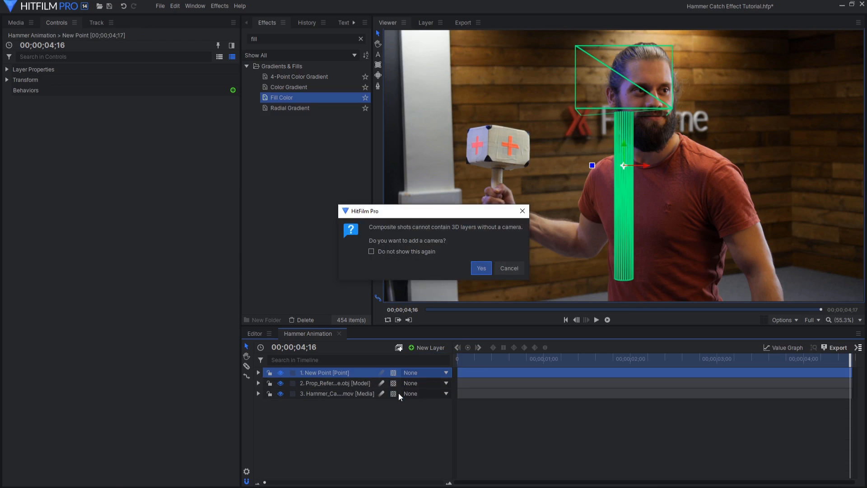
{"action": "left_click", "coordinate": [481, 267]}
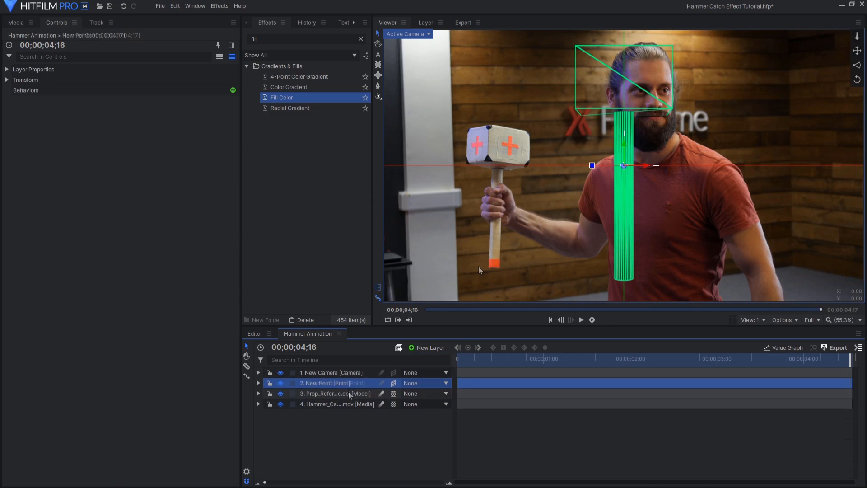
- Parent the Prop_Reference.obj model layer to the Hammer Control point
{"action": "left_click", "coordinate": [429, 397]}
{"action": "left_click", "coordinate": [430, 396]}
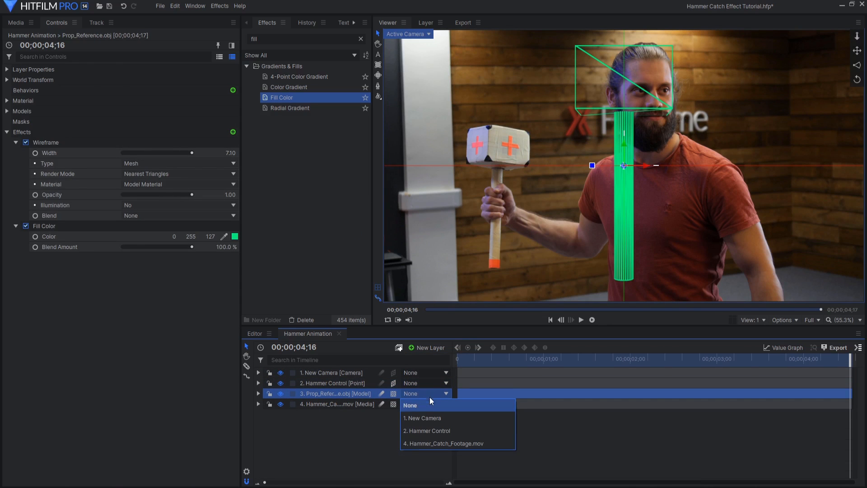
{"action": "left_click", "coordinate": [434, 432]}
- Move the Hammer Control point over the real hammer in the man's hand and scale it to 57%
{"action": "left_click", "coordinate": [346, 387]}
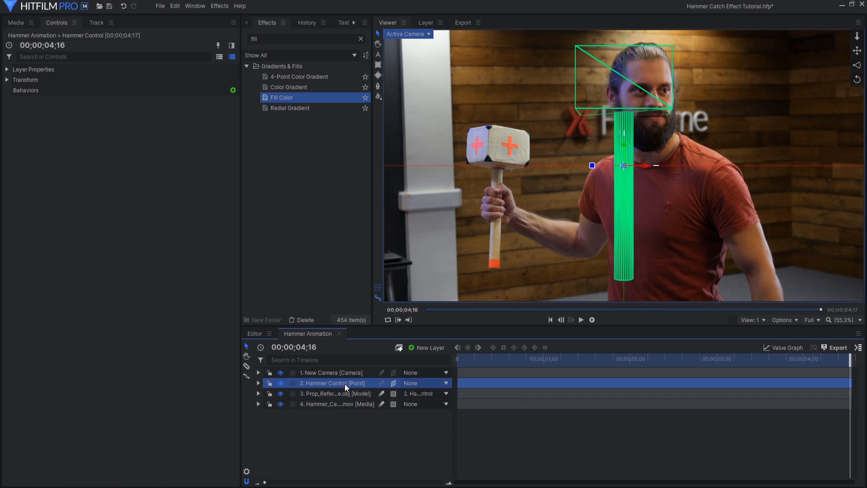
{"action": "left_click_drag", "start_coordinate": [624, 166], "coordinate": [501, 206]}
{"action": "left_click", "coordinate": [6, 80]}
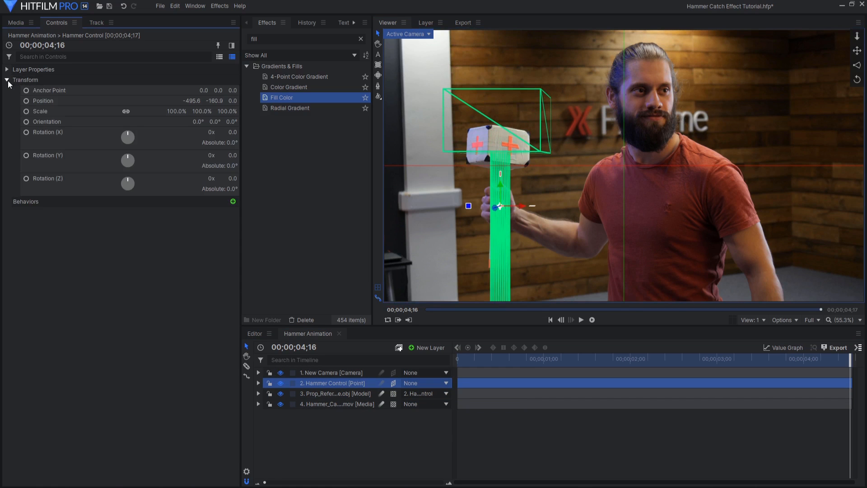
{"action": "left_click_drag", "start_coordinate": [226, 111], "coordinate": [273, 122]}
{"action": "scroll", "coordinate": [499, 203], "scroll_direction": "up", "scroll_amount": 1}
{"action": "left_click_drag", "start_coordinate": [545, 248], "coordinate": [618, 250]}
{"action": "left_click_drag", "start_coordinate": [574, 210], "coordinate": [569, 192]}
{"action": "scroll", "coordinate": [574, 201], "scroll_direction": "up", "scroll_amount": 3}
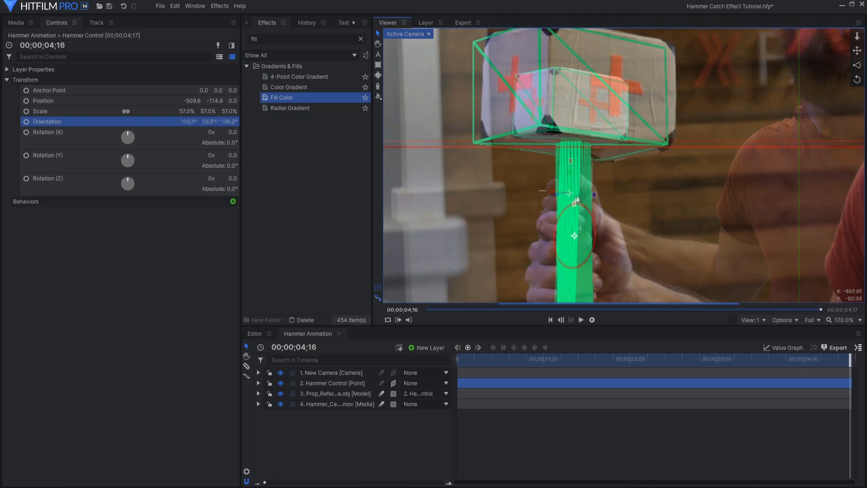
- Rotate the Hammer Control point to about 193.4°, 53.8°, 182.8° and nudge it so the wireframe matches the real hammer
{"action": "left_click_drag", "start_coordinate": [601, 234], "coordinate": [602, 241]}
{"action": "left_click_drag", "start_coordinate": [577, 206], "coordinate": [577, 206]}
{"action": "left_click_drag", "start_coordinate": [600, 239], "coordinate": [577, 237]}
{"action": "key", "text": "h"}
{"action": "left_click_drag", "start_coordinate": [595, 194], "coordinate": [599, 232]}
{"action": "key", "text": "v"}
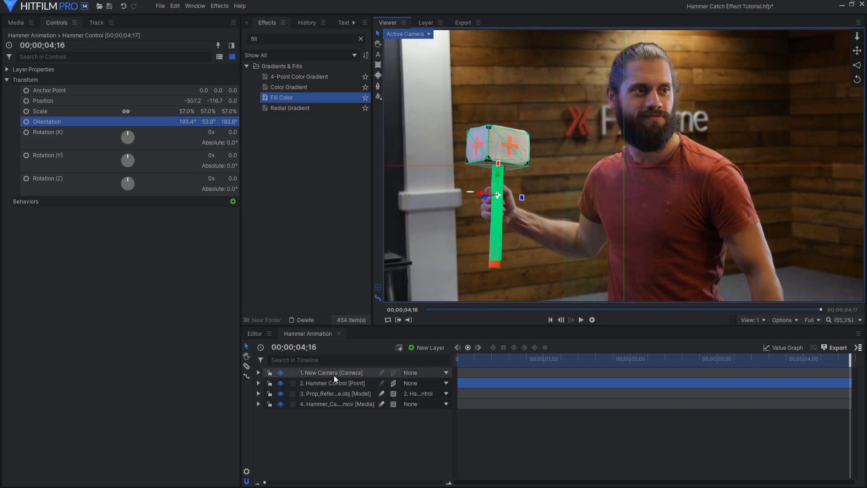
- Set the New Camera layer's lens zoom to 3884.39
{"action": "left_click", "coordinate": [335, 375]}
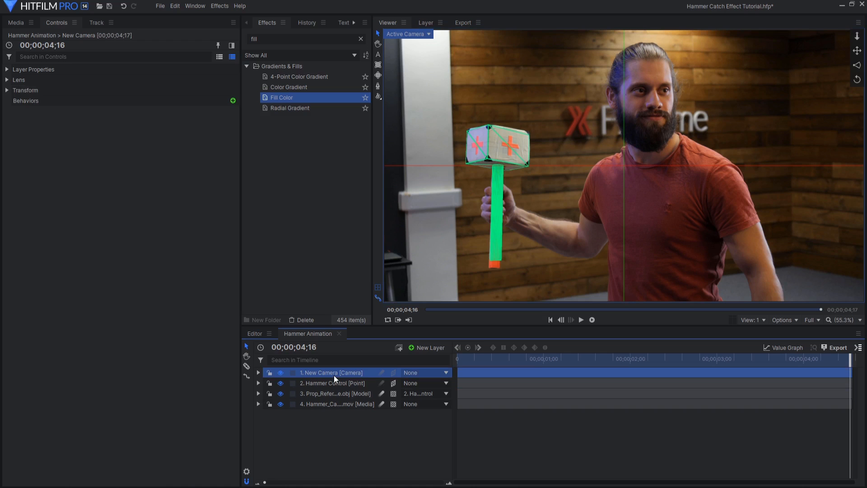
{"action": "left_click", "coordinate": [7, 80]}
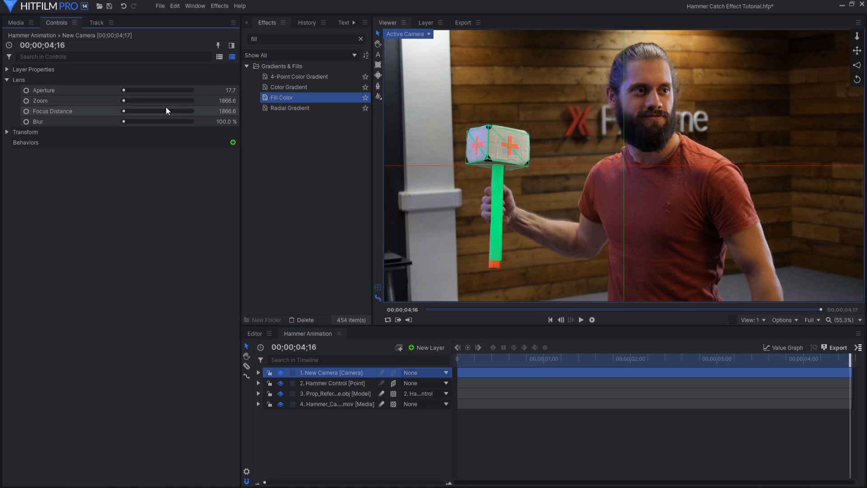
{"action": "left_click_drag", "start_coordinate": [217, 101], "coordinate": [253, 100]}
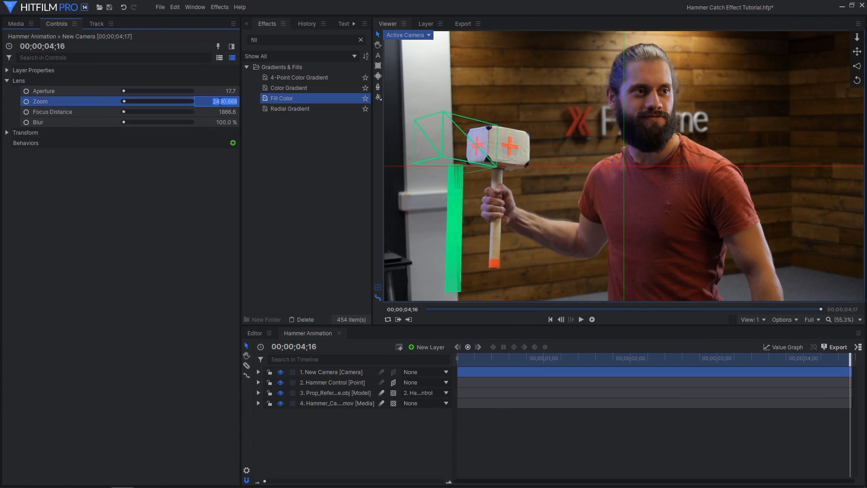
{"action": "type", "text": "3884.39"}
{"action": "key", "text": "Return"}
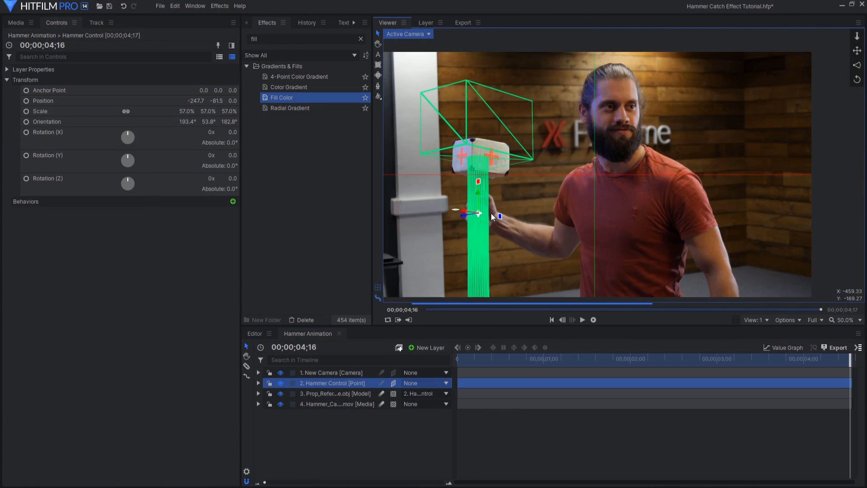
- Scale Hammer Control to 28% and rotate it to about 190.3°, 44.4°, 179.4° so the wireframe covers the real hammer
{"action": "left_click_drag", "start_coordinate": [229, 111], "coordinate": [219, 111]}
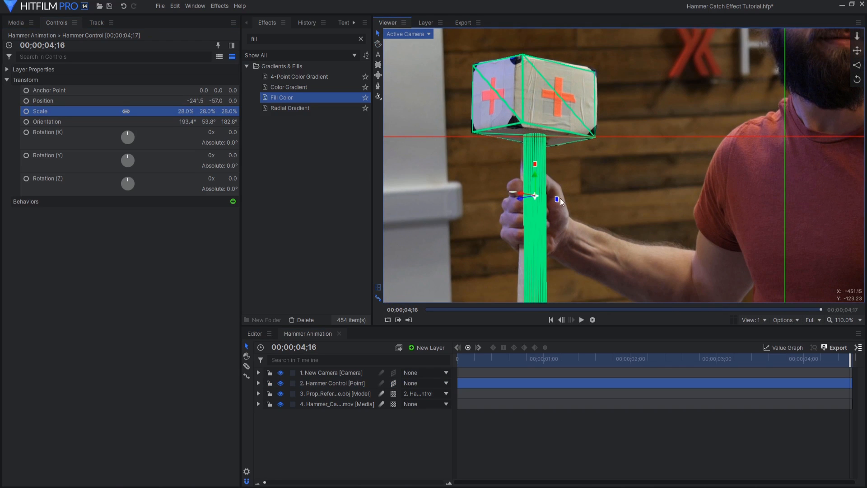
{"action": "left_click_drag", "start_coordinate": [561, 202], "coordinate": [535, 194]}
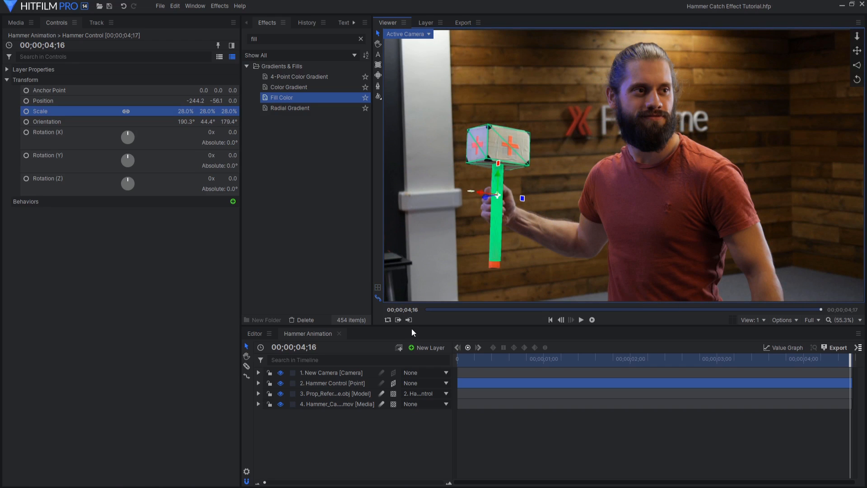
- Create a new point layer and rename it Tracker Point
{"action": "left_click", "coordinate": [411, 348]}
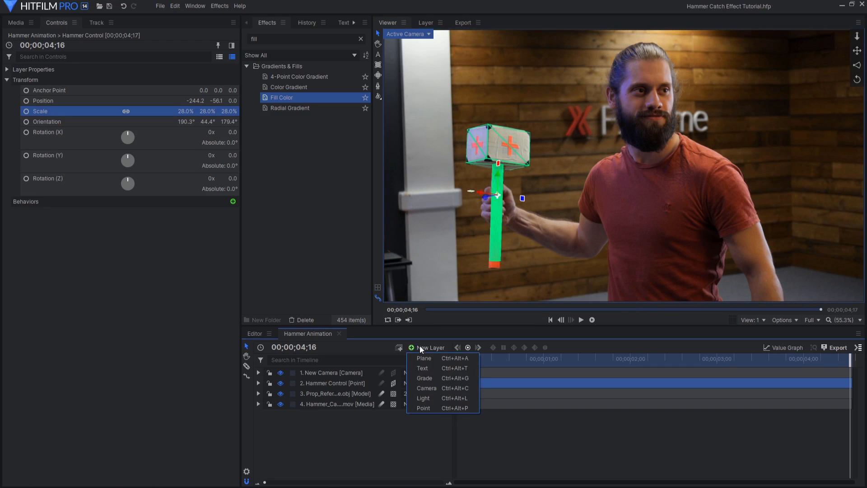
{"action": "left_click", "coordinate": [422, 407]}
{"action": "right_click", "coordinate": [336, 374]}
{"action": "left_click", "coordinate": [348, 356]}
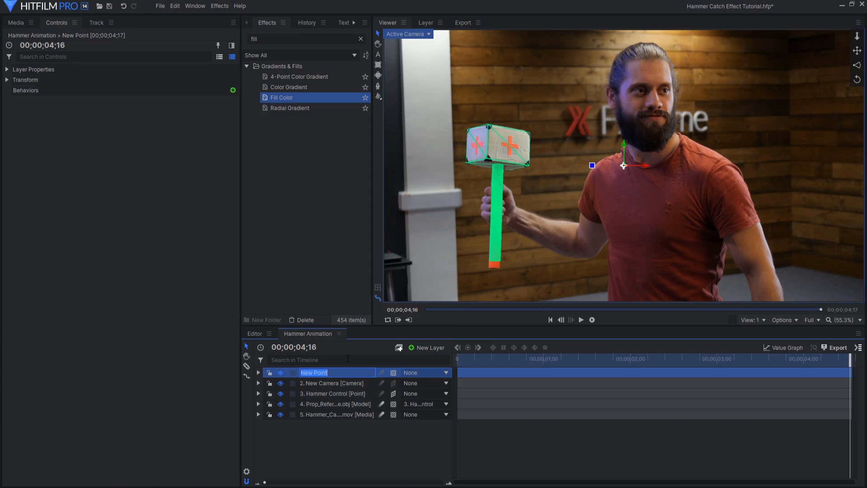
{"action": "type", "text": "Tracker Point"}
{"action": "key", "text": "Return"}
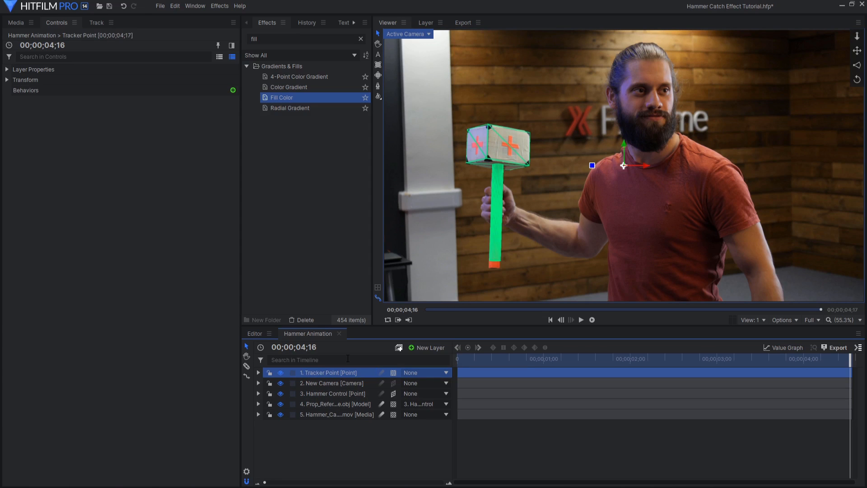
- Add a single-point tracker to the footage layer, renamed Footage, and centre it on the fist gripping the hammer
{"action": "left_click", "coordinate": [334, 414]}
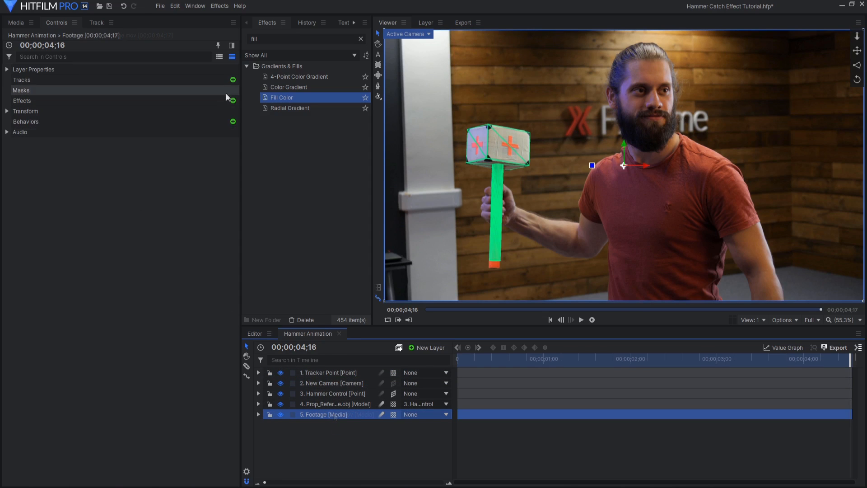
{"action": "left_click", "coordinate": [233, 80]}
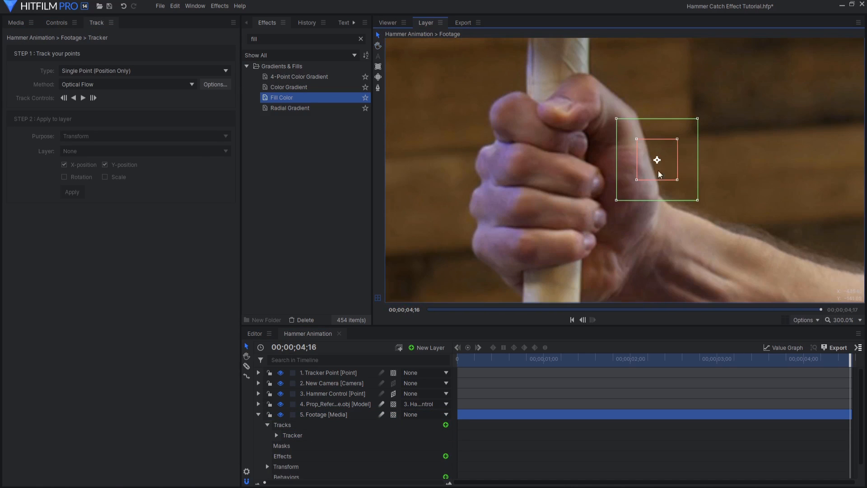
{"action": "left_click_drag", "start_coordinate": [665, 174], "coordinate": [581, 224]}
{"action": "left_click_drag", "start_coordinate": [581, 224], "coordinate": [589, 225]}
- Track the fist backwards through the clip, re-centring the tracker where it drifts, and apply the position track to Tracker Point
{"action": "left_click", "coordinate": [74, 98]}
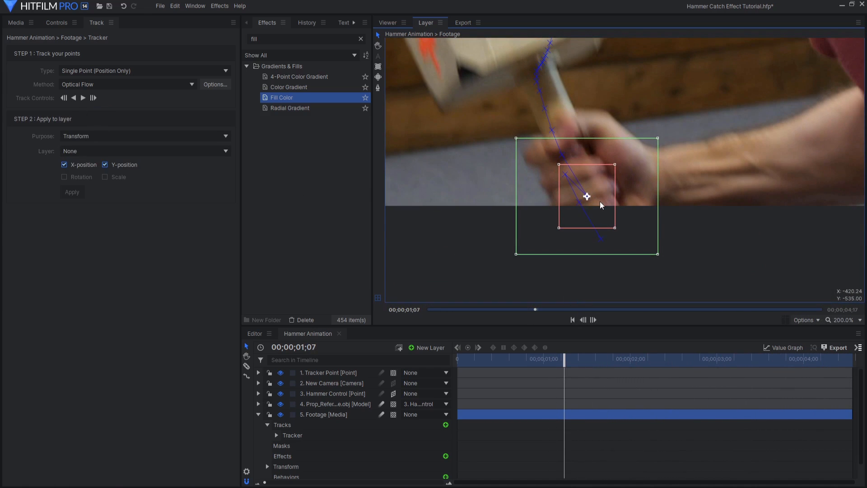
{"action": "left_click_drag", "start_coordinate": [600, 202], "coordinate": [588, 188]}
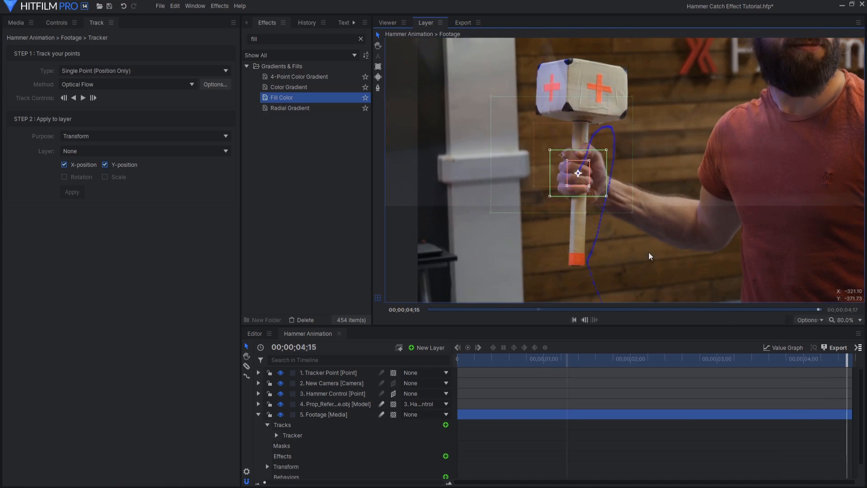
{"action": "left_click", "coordinate": [180, 151]}
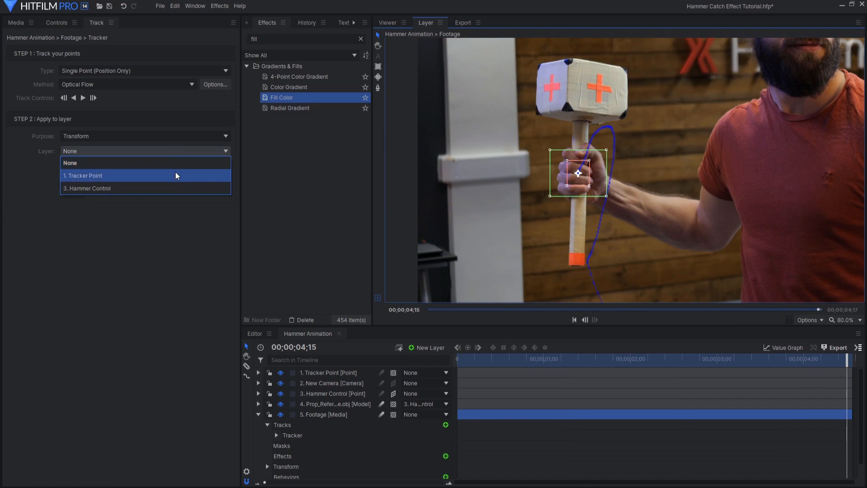
{"action": "left_click", "coordinate": [175, 173]}
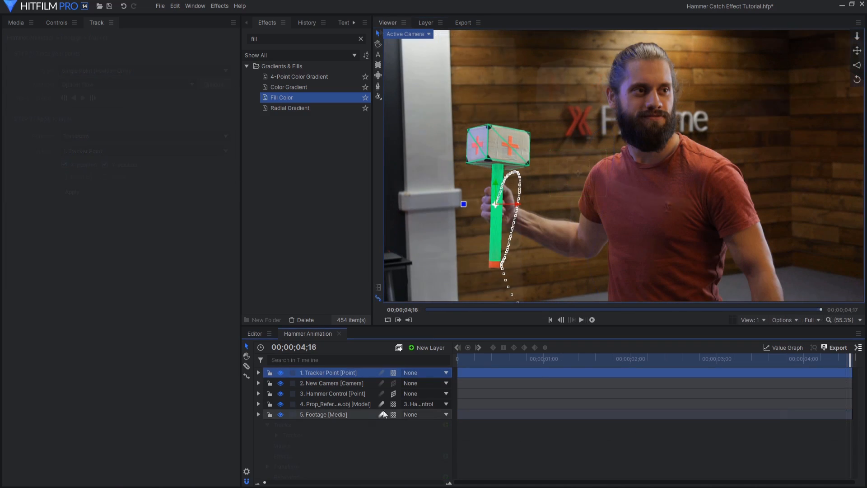
- Parent Hammer Control to Tracker Point and move the Tracker Point layer below New Camera
{"action": "left_click", "coordinate": [352, 395]}
{"action": "left_click", "coordinate": [414, 393]}
{"action": "left_click", "coordinate": [420, 417]}
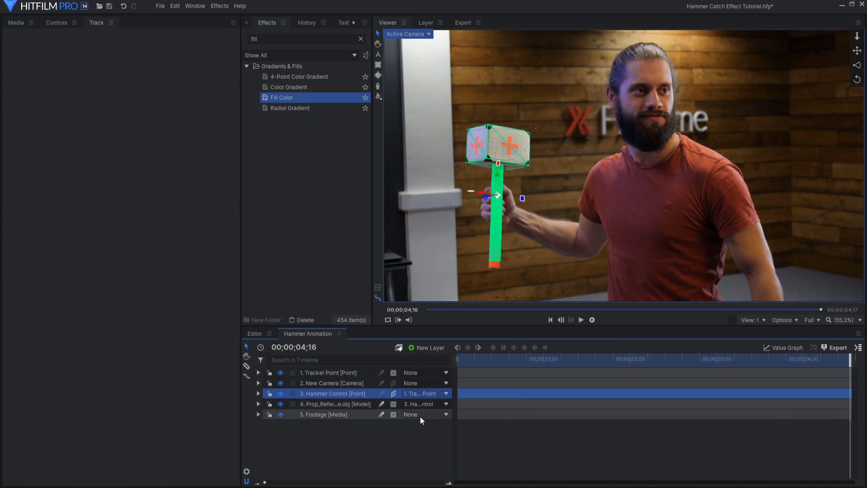
{"action": "left_click_drag", "start_coordinate": [339, 372], "coordinate": [339, 386]}
{"action": "left_click", "coordinate": [367, 435]}
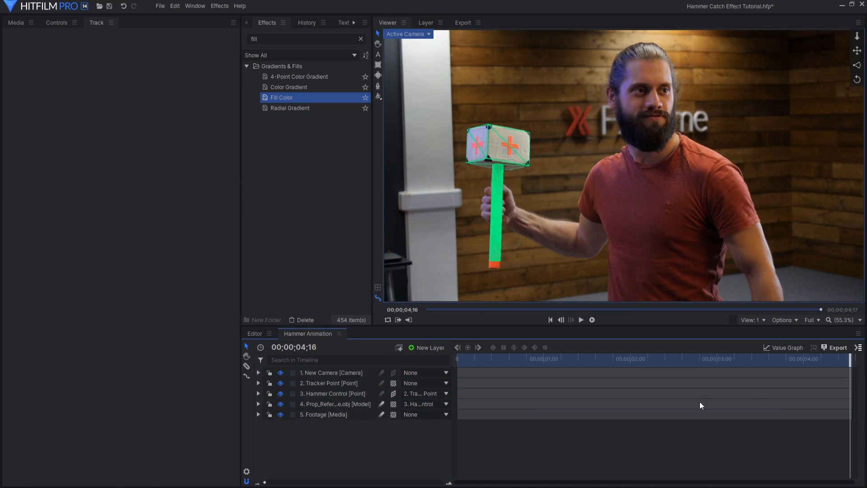
{"action": "mouse_move", "coordinate": [846, 360]}
{"action": "left_mouse_down"}
{"action": "mouse_move", "coordinate": [507, 352]}
{"action": "mouse_move", "coordinate": [852, 352]}
{"action": "left_mouse_up"}
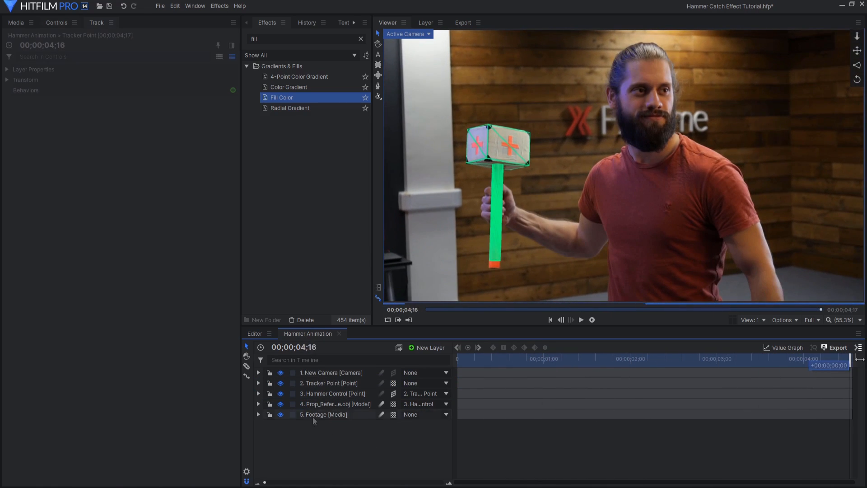
- Realign Hammer Control over the real hammer with position about 8.6, 35.9, -2000 and scale 58%, checking it over nearby frames
{"action": "left_click", "coordinate": [258, 394]}
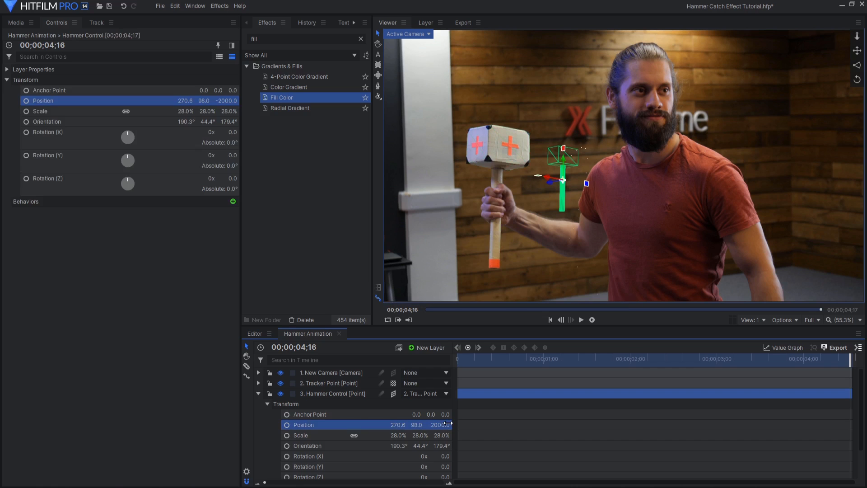
{"action": "scroll", "coordinate": [498, 201], "scroll_direction": "up", "scroll_amount": 2}
{"action": "scroll", "coordinate": [498, 200], "scroll_direction": "down", "scroll_amount": 2}
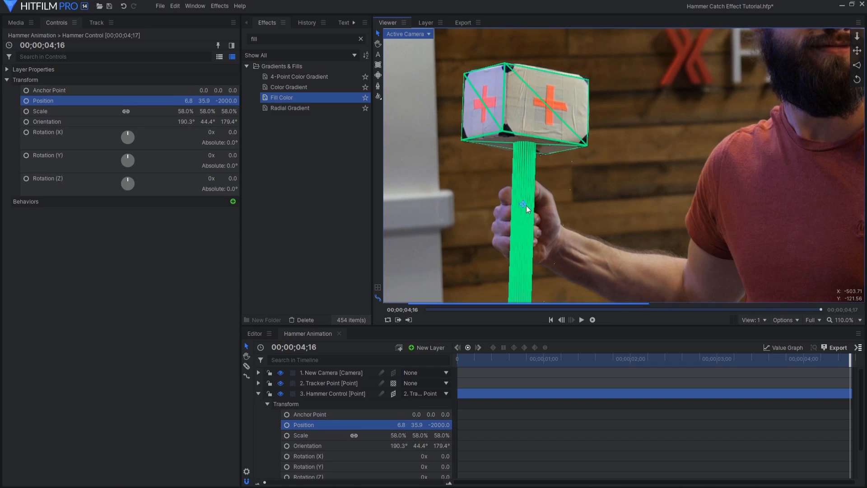
{"action": "left_click_drag", "start_coordinate": [851, 358], "coordinate": [815, 373]}
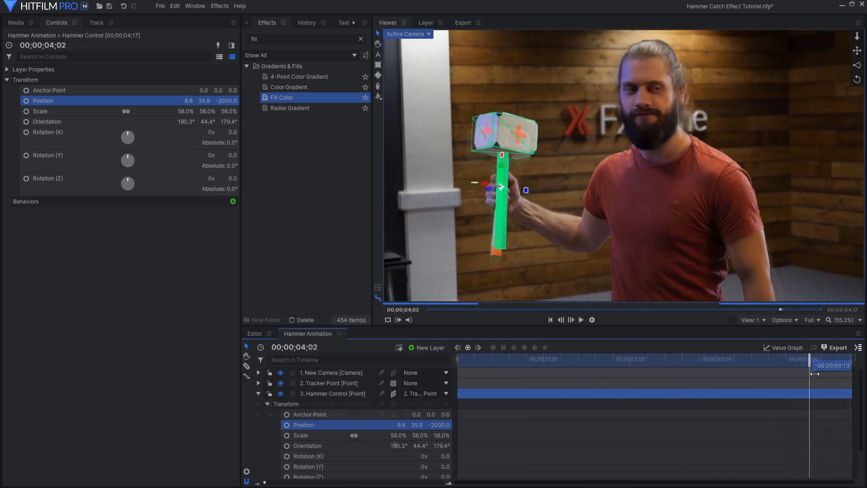
{"action": "left_click_drag", "start_coordinate": [815, 373], "coordinate": [851, 372]}
- Lock the Footage, Prop_Reference.obj, Tracker Point and New Camera layers, leaving only Hammer Control editable
{"action": "left_click", "coordinate": [270, 415]}
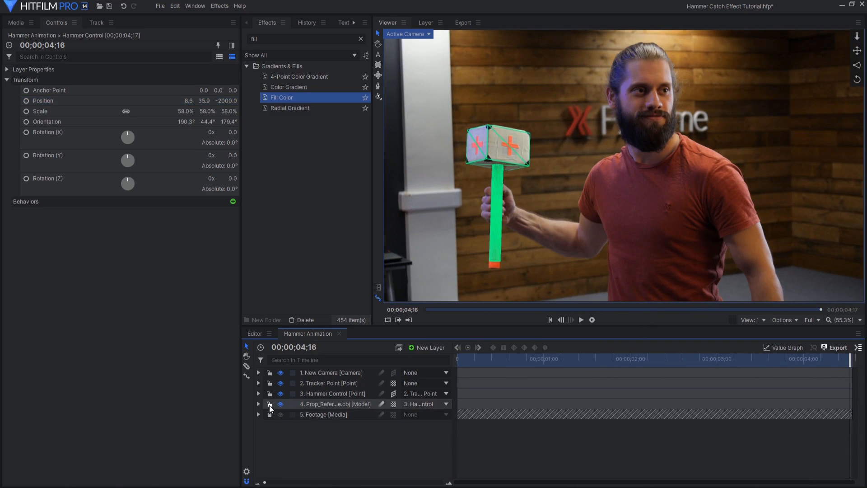
{"action": "left_click", "coordinate": [269, 404]}
{"action": "left_click", "coordinate": [269, 383]}
{"action": "left_click", "coordinate": [270, 373]}
- Enable keyframing for Hammer Control's Orientation, Scale and Position at 00;00;04;16
{"action": "left_click", "coordinate": [350, 395]}
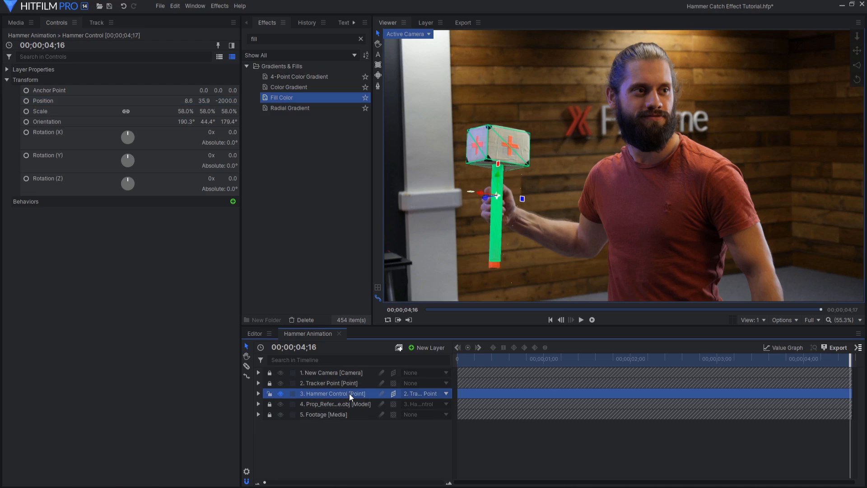
{"action": "left_click", "coordinate": [258, 393]}
{"action": "scroll", "coordinate": [338, 407], "scroll_direction": "down", "scroll_amount": 1}
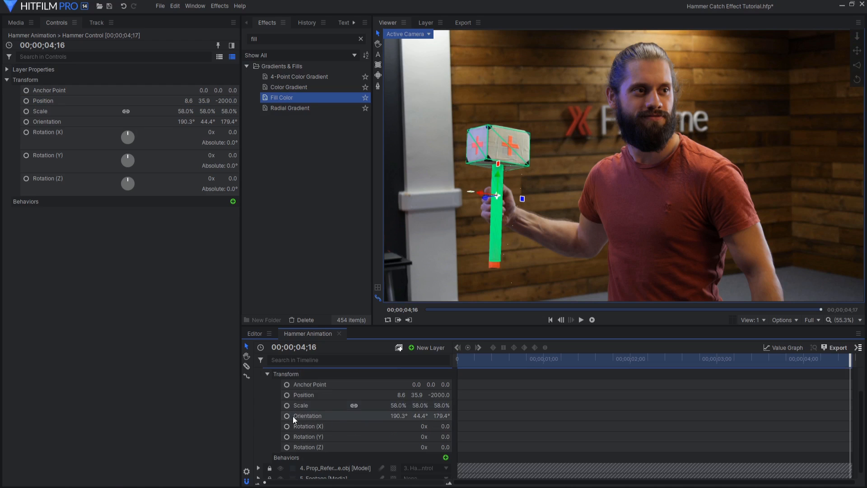
{"action": "left_click", "coordinate": [287, 416]}
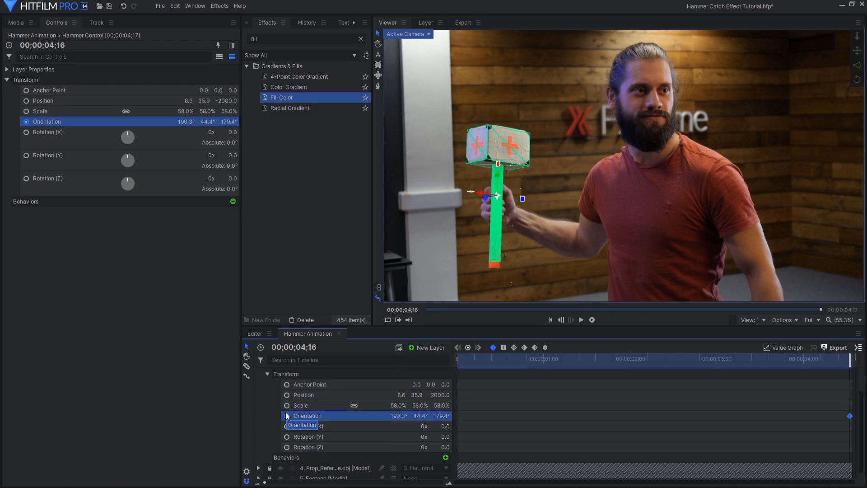
{"action": "left_click", "coordinate": [286, 406]}
{"action": "left_click", "coordinate": [287, 395]}
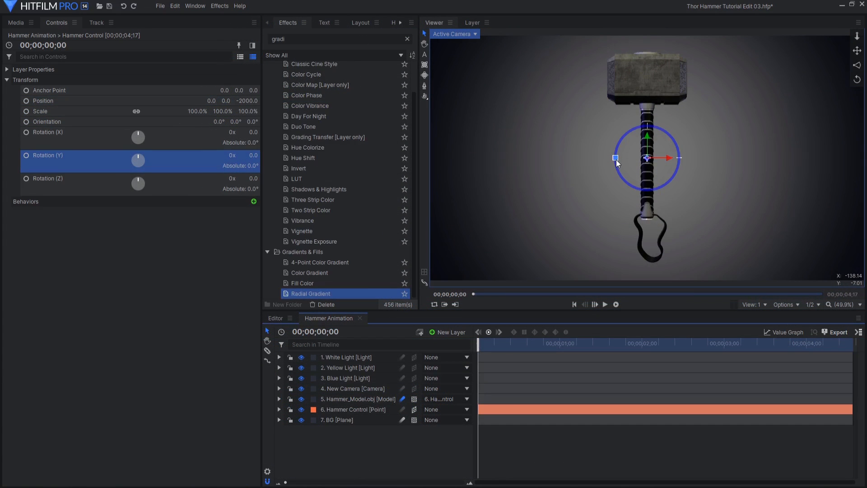
- In the Thor hammer project, try animating Hammer Control's Y rotation from 0° at the start to -180° at 00;00;02;00
{"action": "mouse_move", "coordinate": [616, 160]}
{"action": "left_mouse_down"}
{"action": "mouse_move", "coordinate": [621, 142]}
{"action": "mouse_move", "coordinate": [618, 187]}
{"action": "mouse_move", "coordinate": [619, 143]}
{"action": "left_mouse_up"}
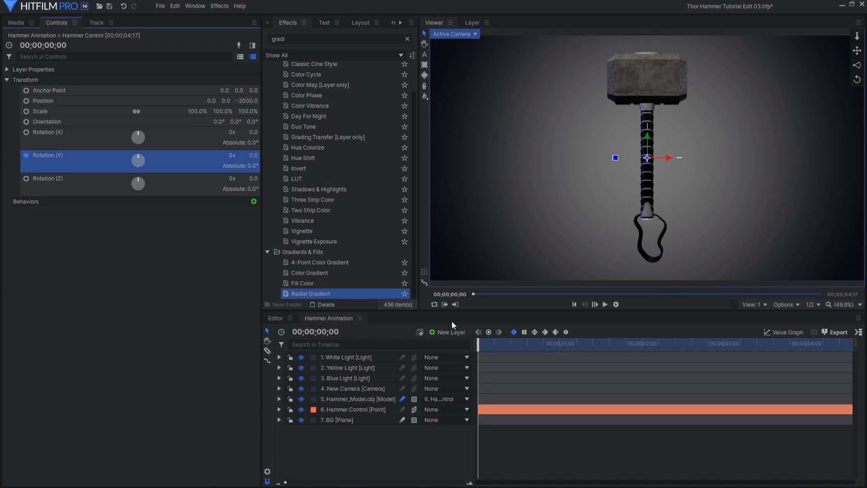
{"action": "left_click", "coordinate": [643, 344]}
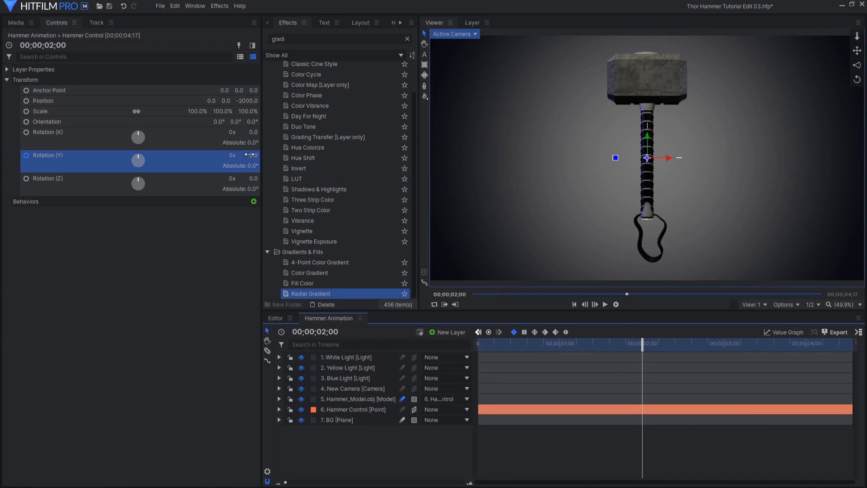
{"action": "left_click_drag", "start_coordinate": [250, 155], "coordinate": [173, 155]}
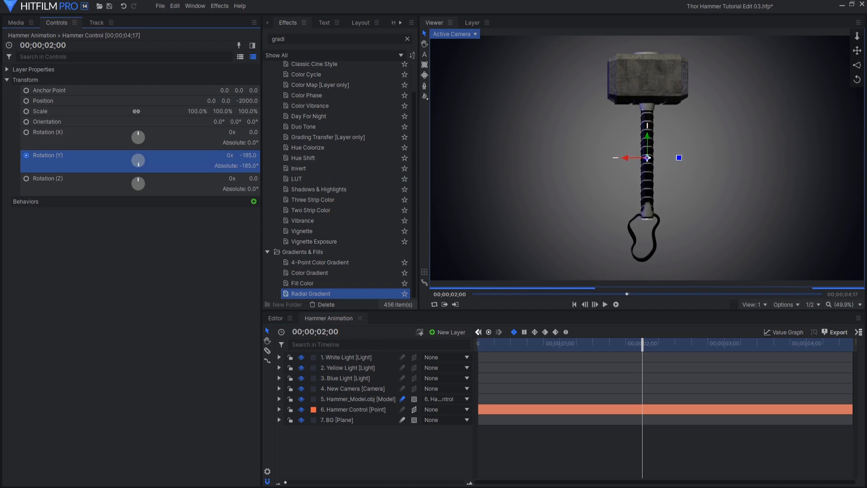
{"action": "left_click", "coordinate": [251, 155]}
{"action": "type", "text": "-180"}
{"action": "key", "text": "Return"}
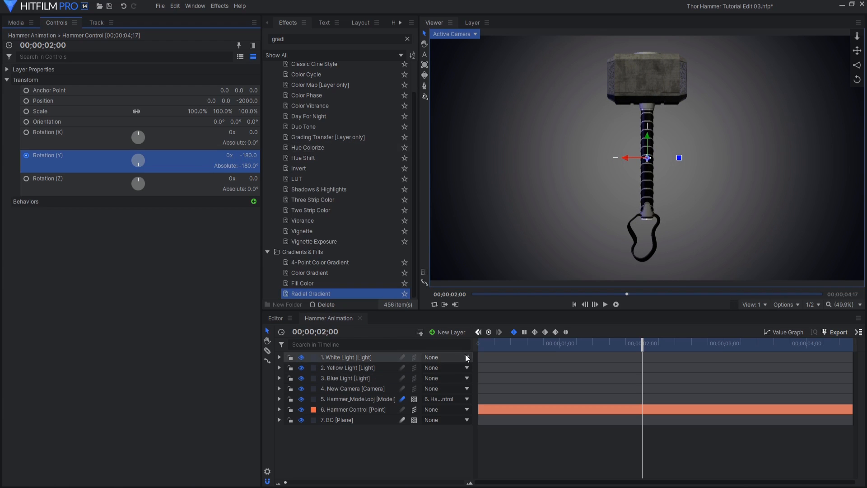
{"action": "left_click_drag", "start_coordinate": [487, 344], "coordinate": [678, 345]}
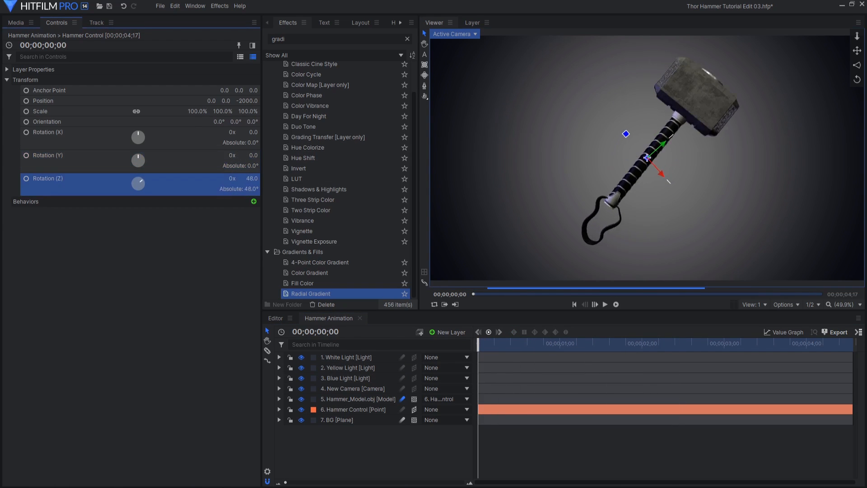
- Try tilting the Thor hammer with a Z rotation of about 48° and with the blue rotation handle in the viewer
{"action": "mouse_move", "coordinate": [251, 178]}
{"action": "left_mouse_down"}
{"action": "mouse_move", "coordinate": [213, 178]}
{"action": "mouse_move", "coordinate": [252, 179]}
{"action": "left_mouse_up"}
{"action": "left_click_drag", "start_coordinate": [616, 158], "coordinate": [660, 131]}
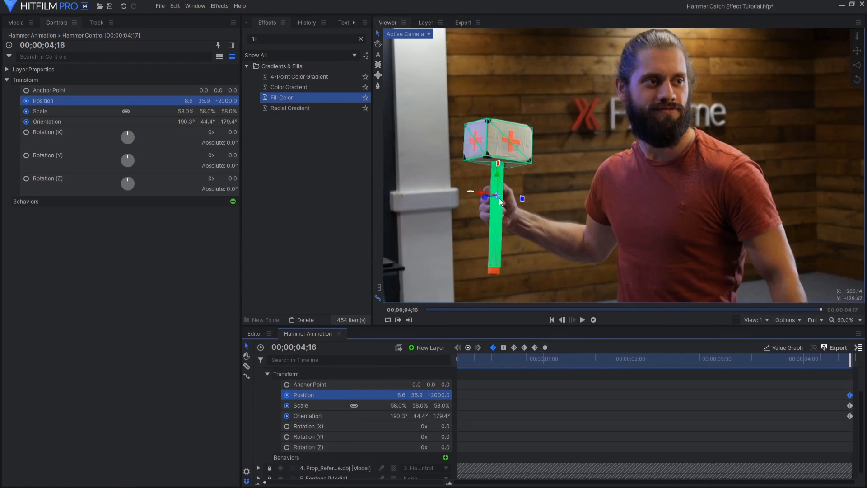
- In the hammer catch project, keyframe Hammer Control's Position, Scale and Orientation at 00;00;03;16 and eight earlier frames where the hammer's movement changes
{"action": "left_click_drag", "start_coordinate": [853, 363], "coordinate": [767, 370]}
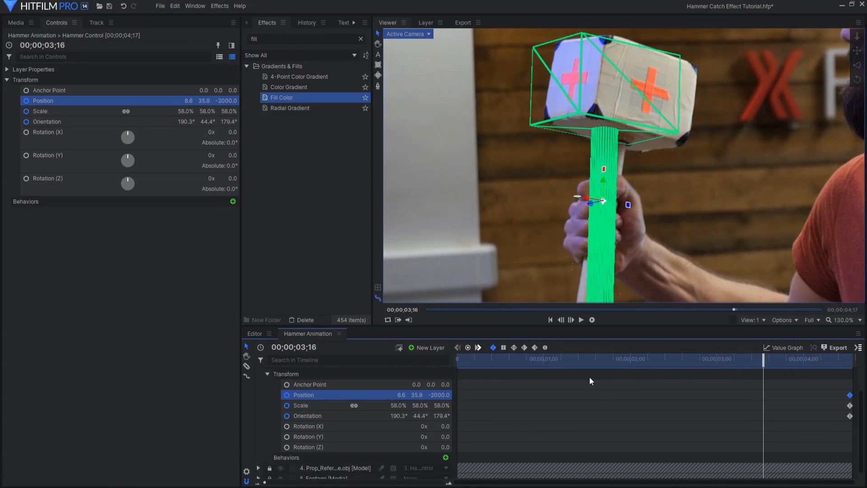
{"action": "left_click", "coordinate": [322, 416], "text": "shift"}
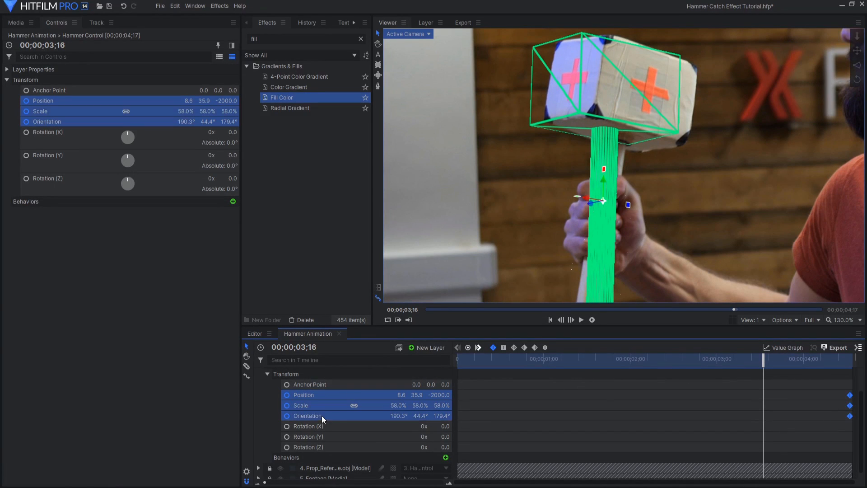
{"action": "left_click", "coordinate": [467, 350]}
{"action": "left_click_drag", "start_coordinate": [764, 365], "coordinate": [587, 374]}
{"action": "left_click", "coordinate": [468, 348]}
{"action": "left_click", "coordinate": [468, 347]}
{"action": "left_click", "coordinate": [467, 348]}
{"action": "scroll", "coordinate": [633, 195], "scroll_direction": "down", "scroll_amount": 5}
{"action": "left_click_drag", "start_coordinate": [586, 363], "coordinate": [550, 365]}
{"action": "left_click", "coordinate": [468, 347]}
{"action": "left_click_drag", "start_coordinate": [552, 364], "coordinate": [525, 365]}
{"action": "left_click", "coordinate": [468, 348]}
{"action": "mouse_move", "coordinate": [526, 364]}
{"action": "left_mouse_down"}
{"action": "mouse_move", "coordinate": [508, 365]}
{"action": "mouse_move", "coordinate": [515, 365]}
{"action": "left_mouse_up"}
{"action": "left_click", "coordinate": [468, 348]}
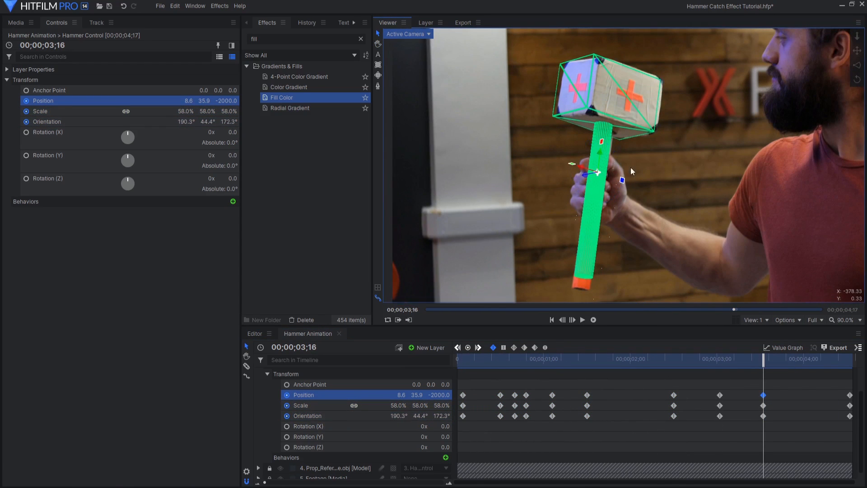
- At 00;00;03;16, rotate Hammer Control to about 183°, 43°, 168° and nudge it until the wireframe matches the tilted hammer
{"action": "scroll", "coordinate": [637, 174], "scroll_direction": "up", "scroll_amount": 2}
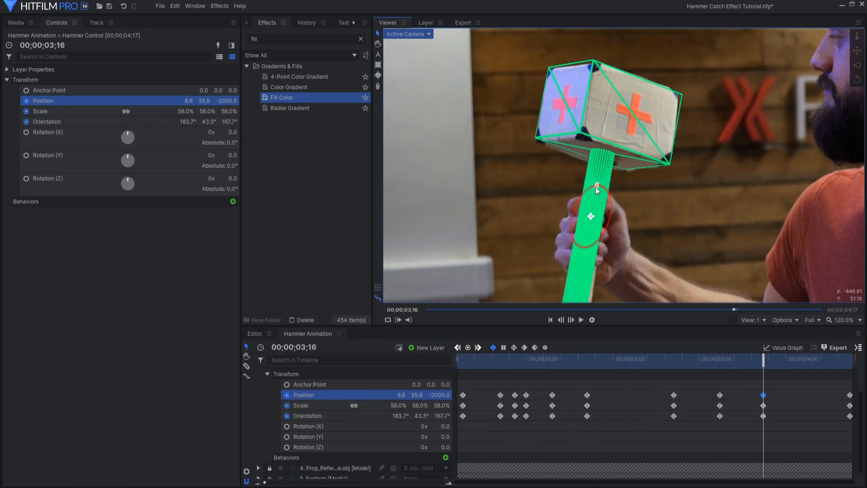
{"action": "left_click_drag", "start_coordinate": [595, 186], "coordinate": [596, 189]}
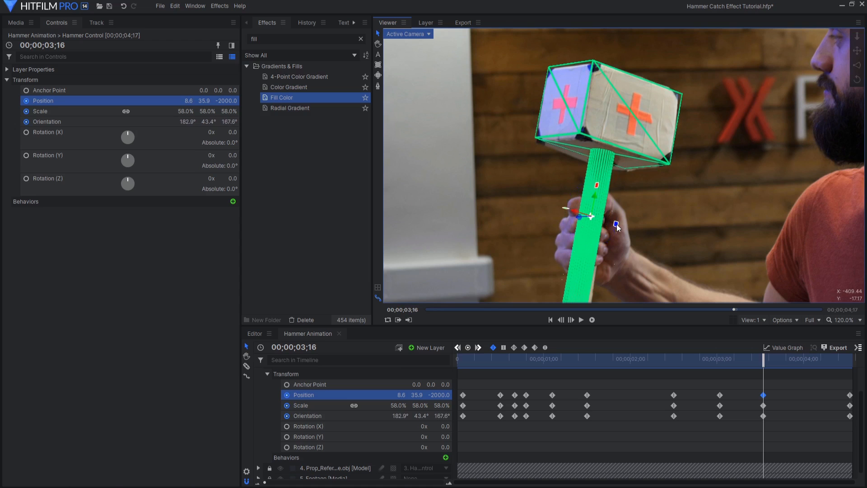
{"action": "left_click_drag", "start_coordinate": [616, 225], "coordinate": [617, 227]}
{"action": "left_click_drag", "start_coordinate": [597, 184], "coordinate": [598, 185]}
{"action": "left_click_drag", "start_coordinate": [593, 217], "coordinate": [597, 219]}
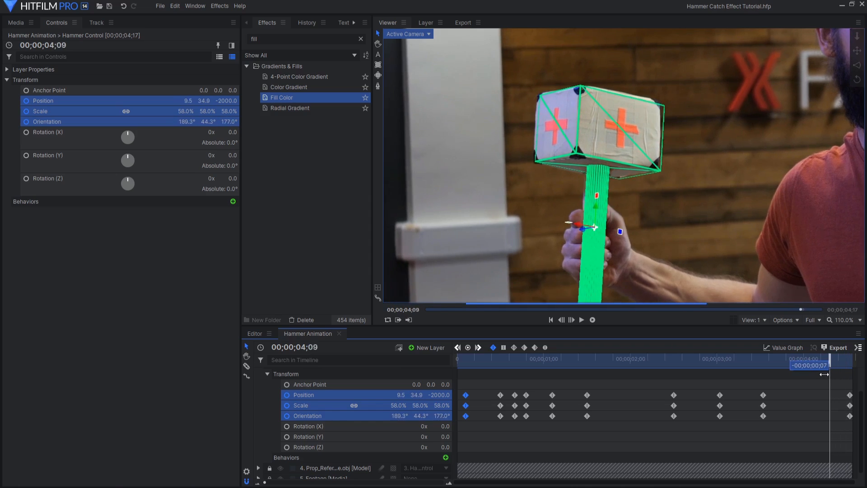
- At 00;00;04;08, keyframe Hammer Control's Position at 8.6, 35.9, -2000.0 and Orientation at 190.3°, 44.4°, 179.4°, checking the frames just before it
{"action": "mouse_move", "coordinate": [824, 374]}
{"action": "left_mouse_down"}
{"action": "mouse_move", "coordinate": [816, 374]}
{"action": "mouse_move", "coordinate": [854, 426]}
{"action": "mouse_move", "coordinate": [851, 416]}
{"action": "mouse_move", "coordinate": [824, 417]}
{"action": "mouse_move", "coordinate": [830, 407]}
{"action": "mouse_move", "coordinate": [813, 408]}
{"action": "mouse_move", "coordinate": [820, 407]}
{"action": "left_mouse_up"}
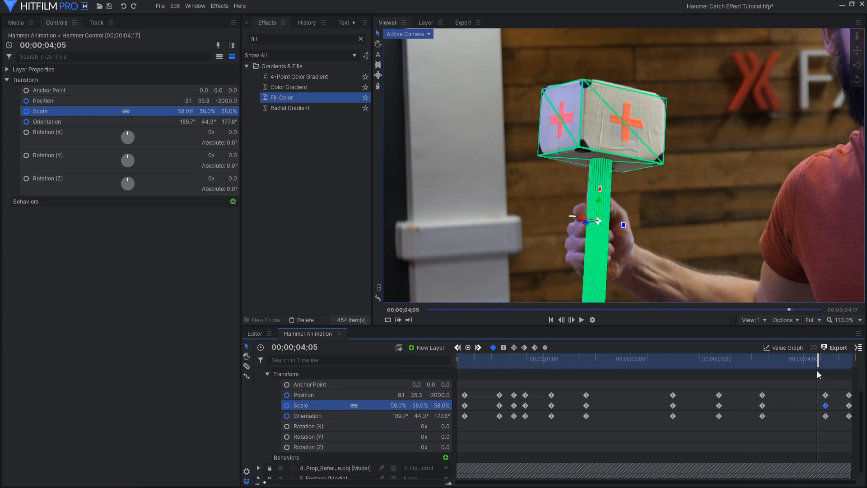
{"action": "mouse_move", "coordinate": [819, 375]}
{"action": "left_mouse_down"}
{"action": "mouse_move", "coordinate": [824, 365]}
{"action": "mouse_move", "coordinate": [849, 368]}
{"action": "mouse_move", "coordinate": [826, 371]}
{"action": "left_mouse_up"}
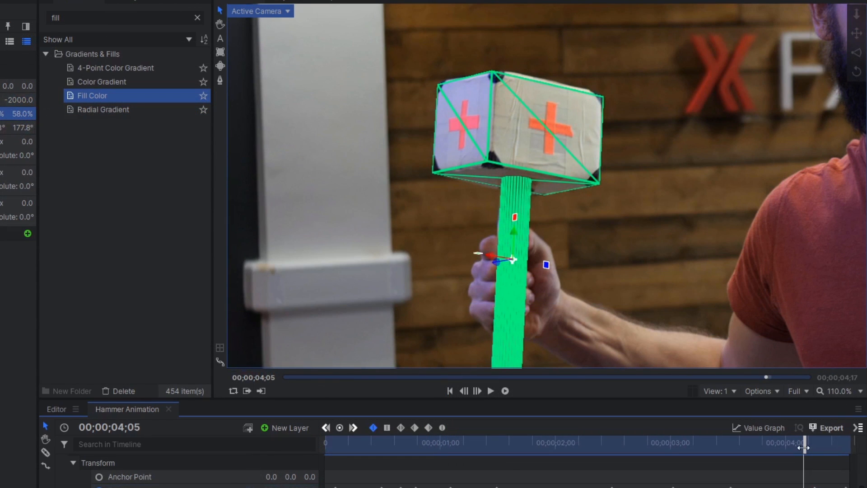
{"action": "mouse_move", "coordinate": [814, 450]}
{"action": "left_mouse_down"}
{"action": "mouse_move", "coordinate": [851, 459]}
{"action": "mouse_move", "coordinate": [815, 460]}
{"action": "left_mouse_up"}
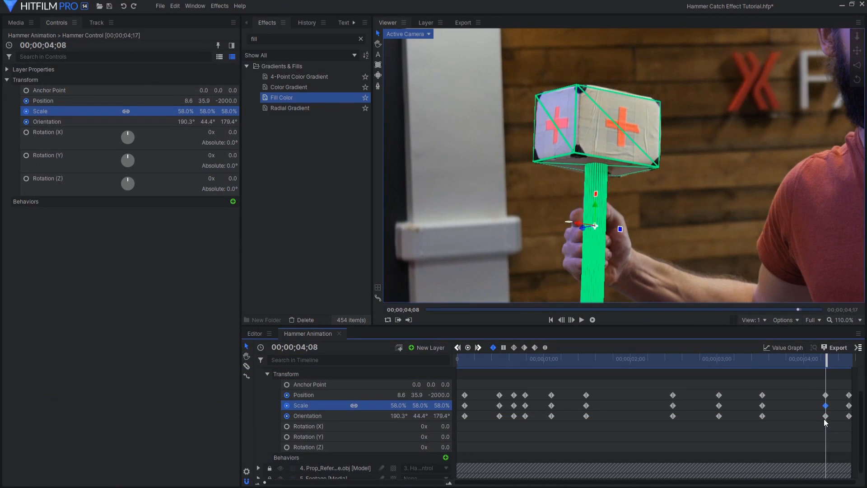
- Set Hammer Control's Orientation keyframes at 00;00;04;08 and 00;00;04;16 to Linear spatial interpolation
{"action": "left_click", "coordinate": [826, 416]}
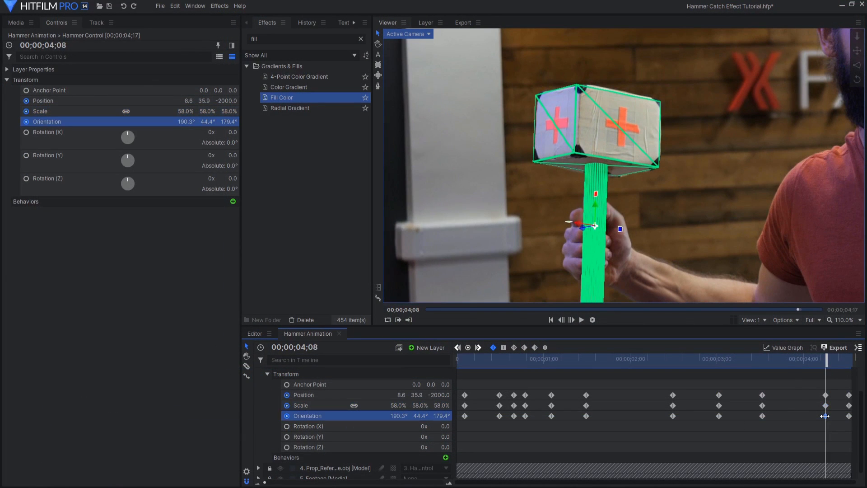
{"action": "right_click", "coordinate": [825, 416]}
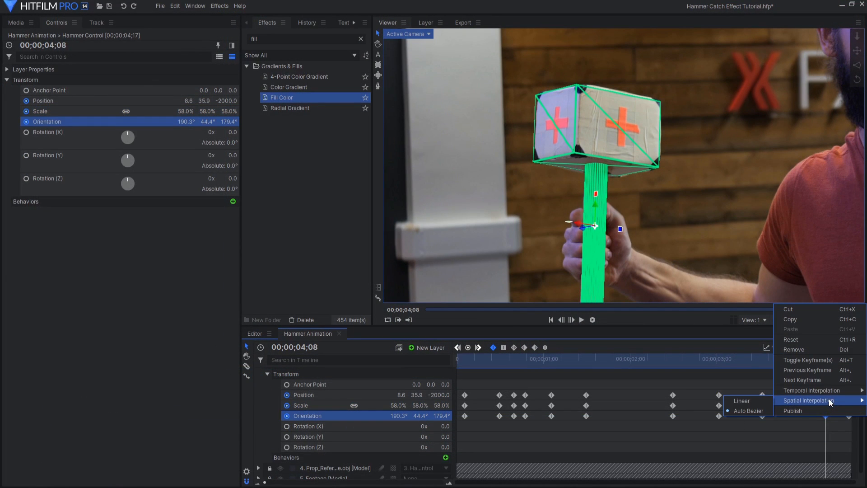
{"action": "left_click", "coordinate": [753, 403]}
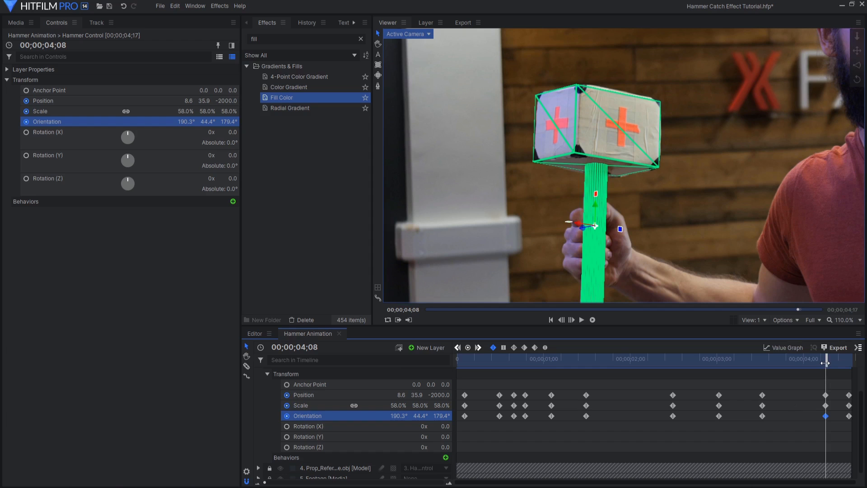
{"action": "left_click_drag", "start_coordinate": [825, 363], "coordinate": [857, 385]}
{"action": "right_click", "coordinate": [848, 416]}
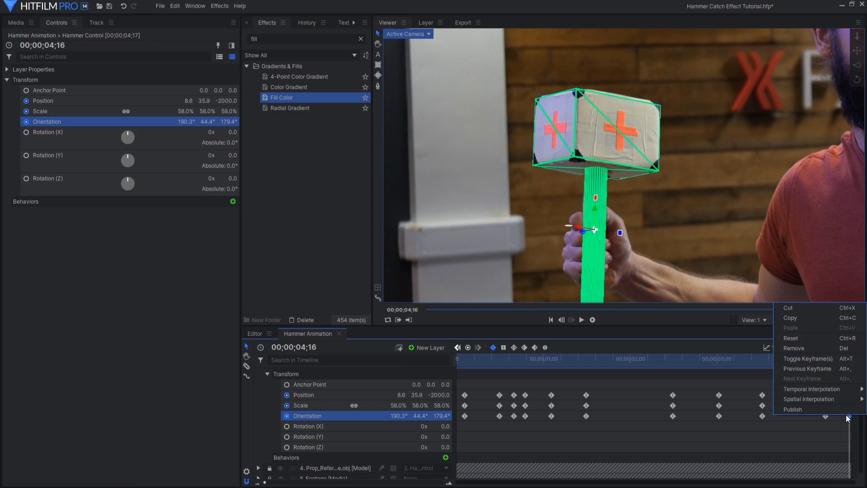
{"action": "mouse_move", "coordinate": [821, 400]}
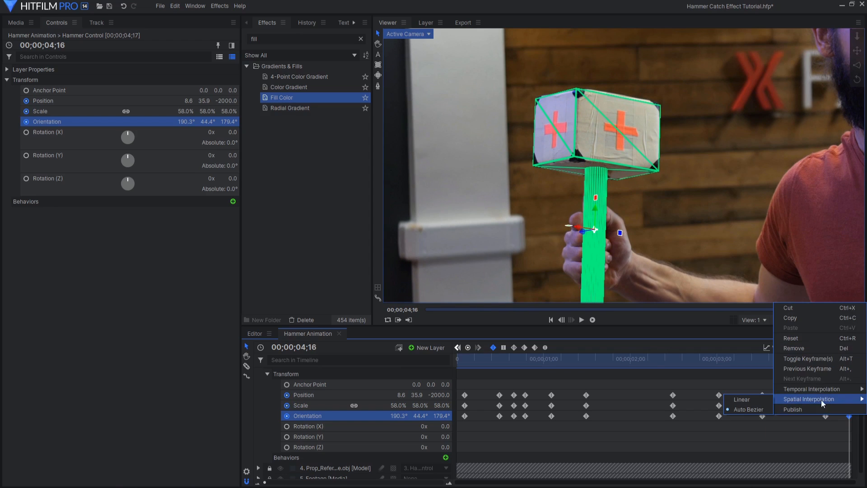
{"action": "left_click", "coordinate": [763, 397]}
- Set the preceding Orientation keyframe and then all remaining Orientation keyframes to Linear spatial interpolation, and play back the hammer animation
{"action": "left_click_drag", "start_coordinate": [850, 364], "coordinate": [797, 384]}
{"action": "right_click", "coordinate": [762, 416]}
{"action": "mouse_move", "coordinate": [782, 402]}
{"action": "left_click", "coordinate": [744, 403]}
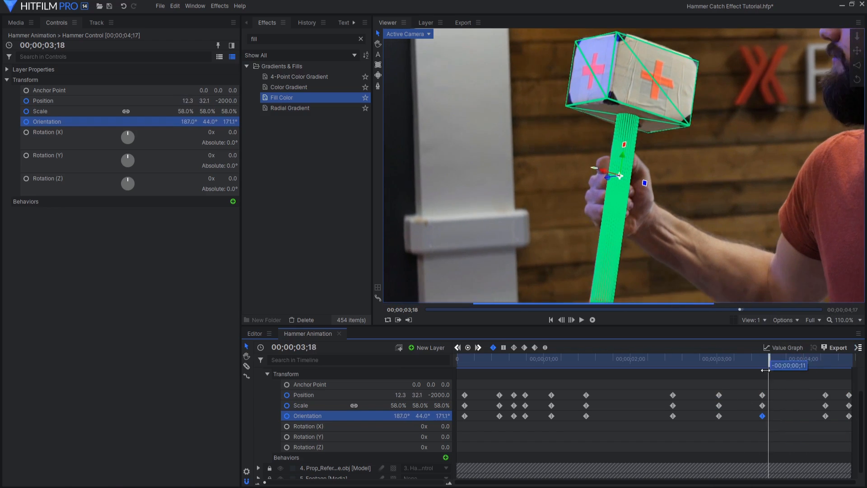
{"action": "left_click", "coordinate": [311, 418]}
{"action": "right_click", "coordinate": [586, 416]}
{"action": "left_click", "coordinate": [694, 399]}
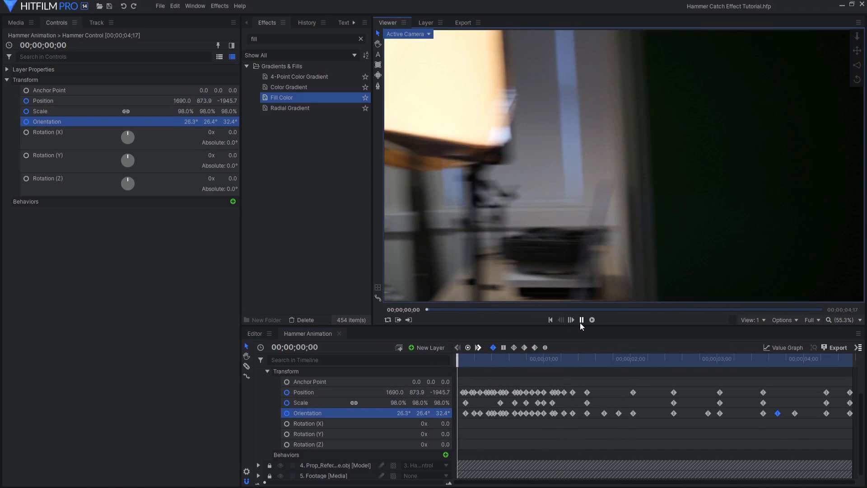
{"action": "left_click", "coordinate": [581, 321]}
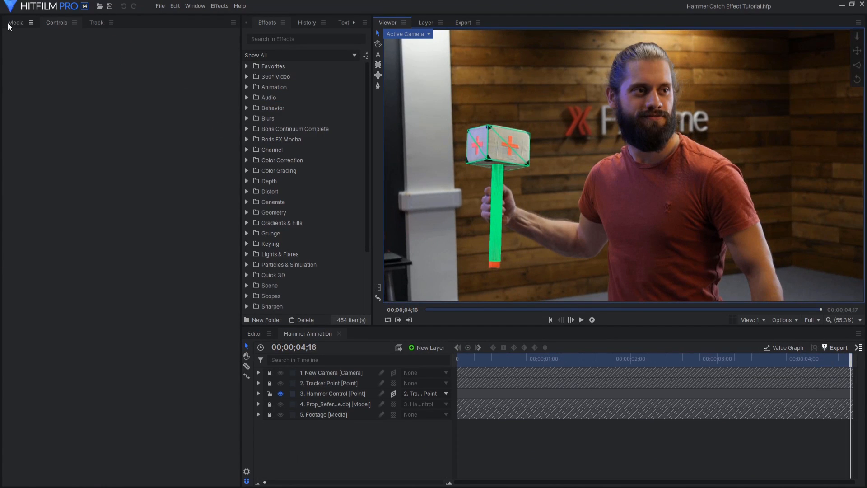
- Choose Hammer_Model.obj from the Hammer_Model folder for import as a 3D model
{"action": "left_click", "coordinate": [8, 24]}
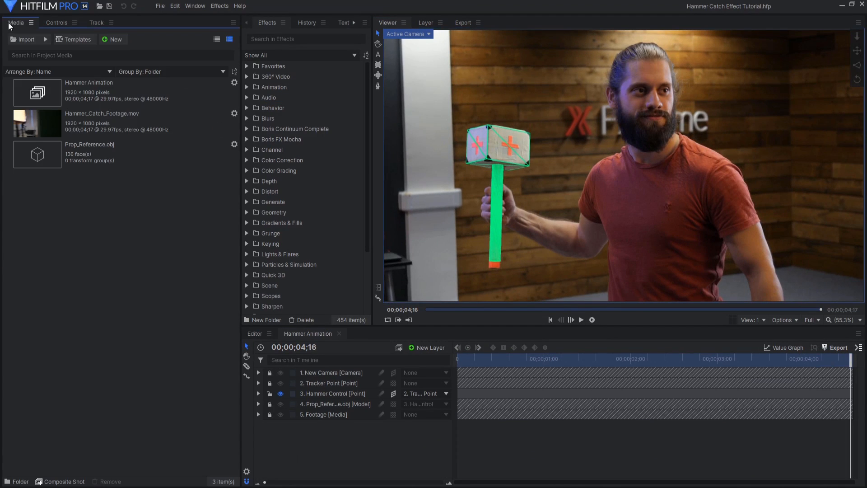
{"action": "left_click", "coordinate": [45, 40]}
{"action": "left_click", "coordinate": [77, 91]}
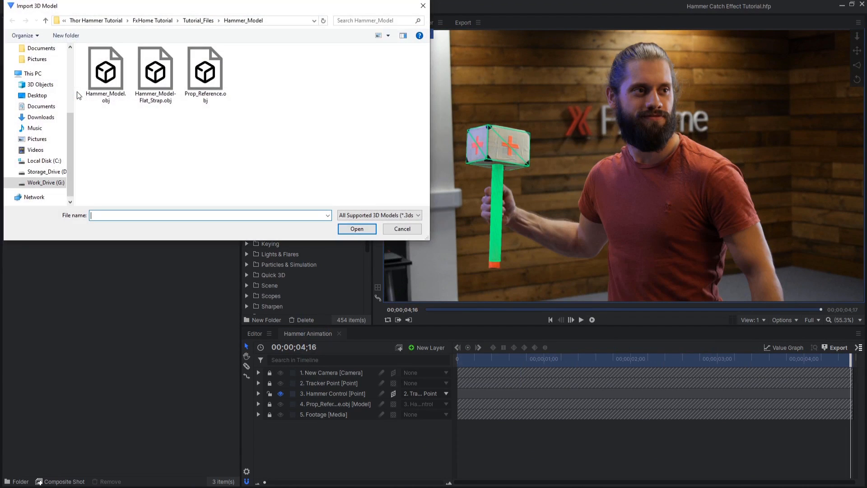
{"action": "left_click", "coordinate": [100, 88]}
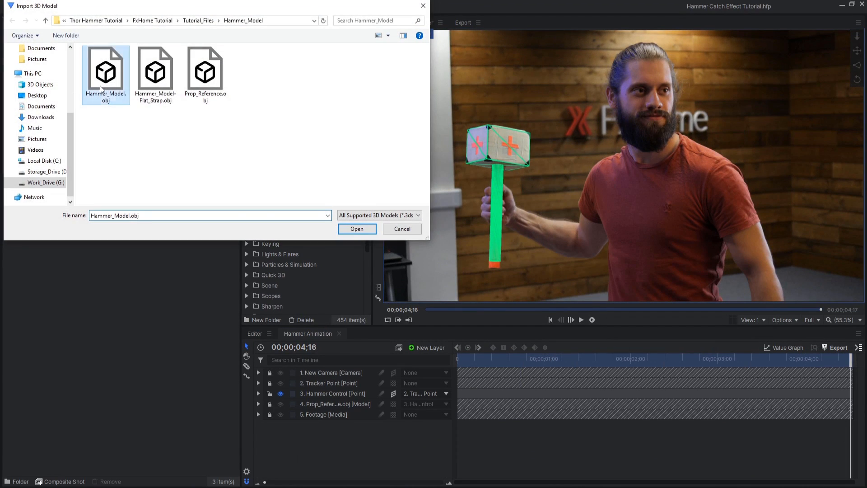
{"action": "left_click", "coordinate": [356, 229]}
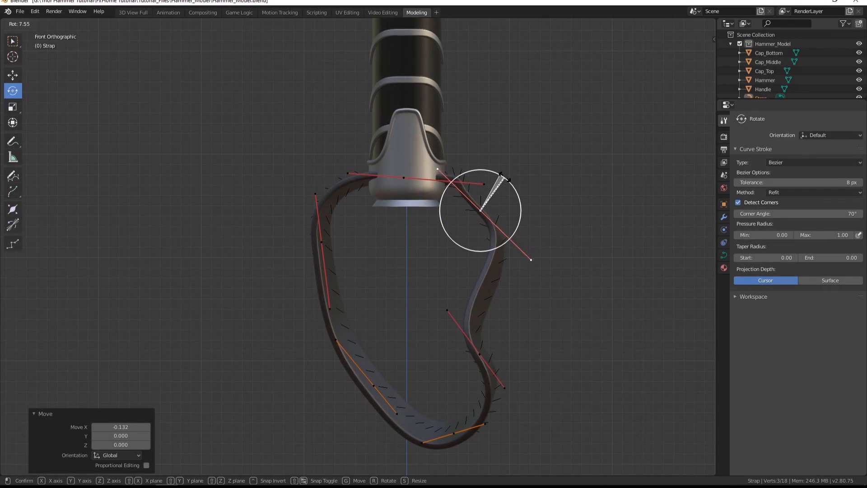
- In Blender, rotate a control point of the Strap curve beside the base of the handle and switch to the Move tool
{"action": "left_click_drag", "start_coordinate": [505, 177], "coordinate": [482, 182]}
{"action": "left_click", "coordinate": [13, 76]}
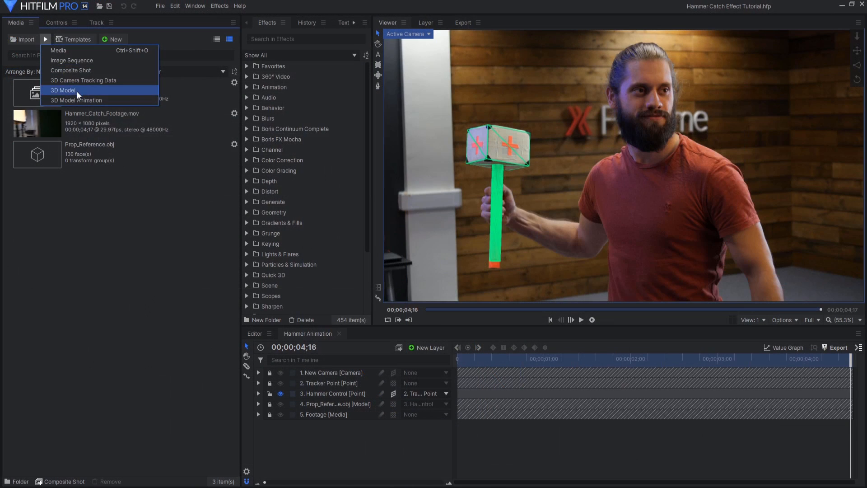
- Back in HitFilm Pro, load Hammer_Model.obj as a 3D model and bring up its material properties
{"action": "left_click", "coordinate": [77, 92]}
{"action": "left_click", "coordinate": [99, 85]}
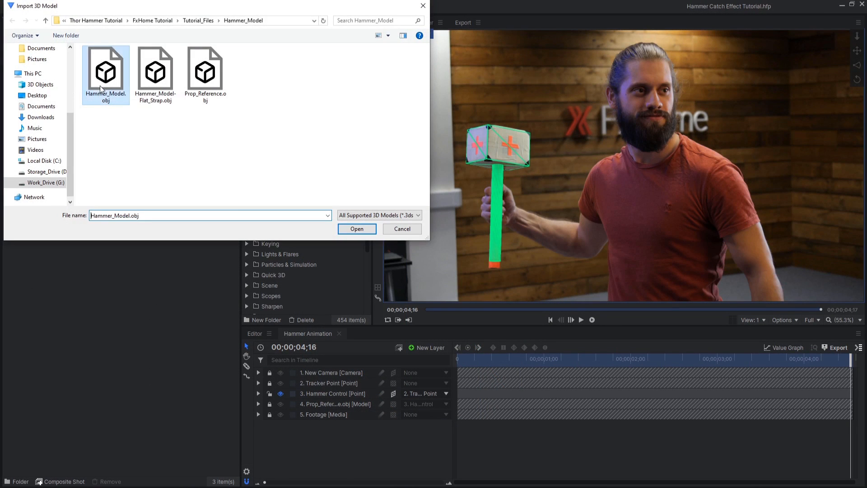
{"action": "left_click", "coordinate": [365, 230]}
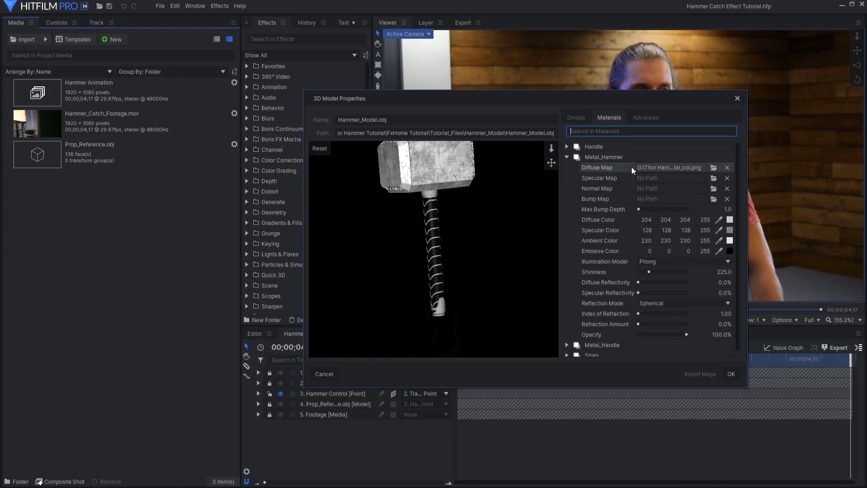
- Assign Metal_col.png as the Diffuse Map and Metal_rgh.jpg as the Specular Map of the Metal_Hammer material
{"action": "left_click", "coordinate": [714, 168]}
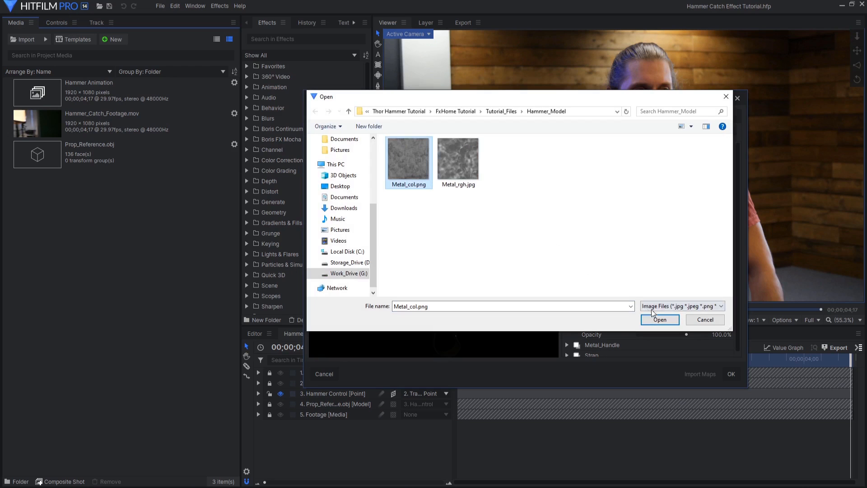
{"action": "left_click", "coordinate": [657, 317]}
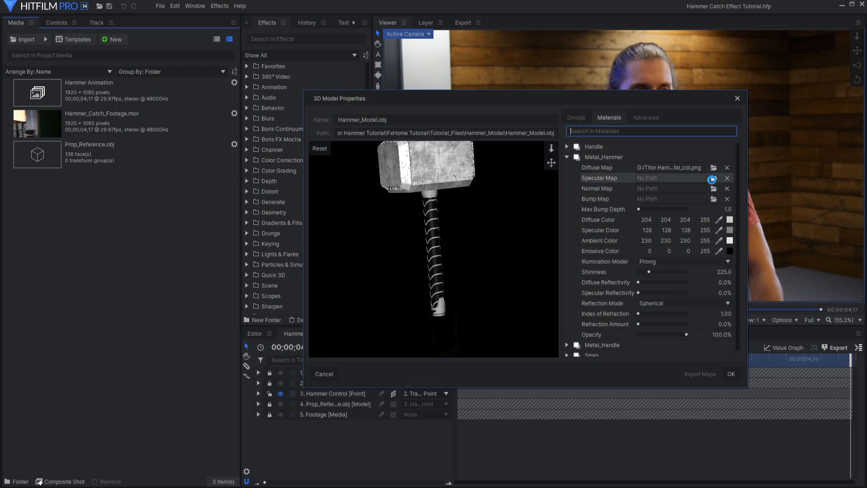
{"action": "left_click", "coordinate": [713, 179]}
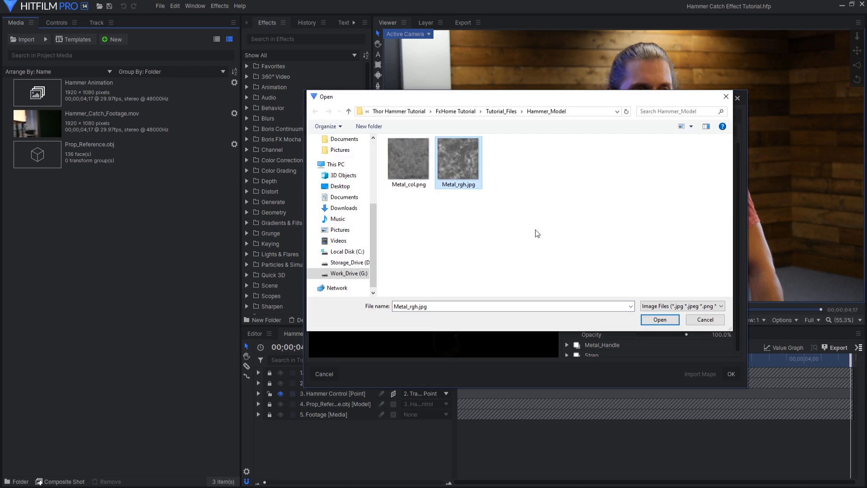
{"action": "left_click", "coordinate": [659, 319]}
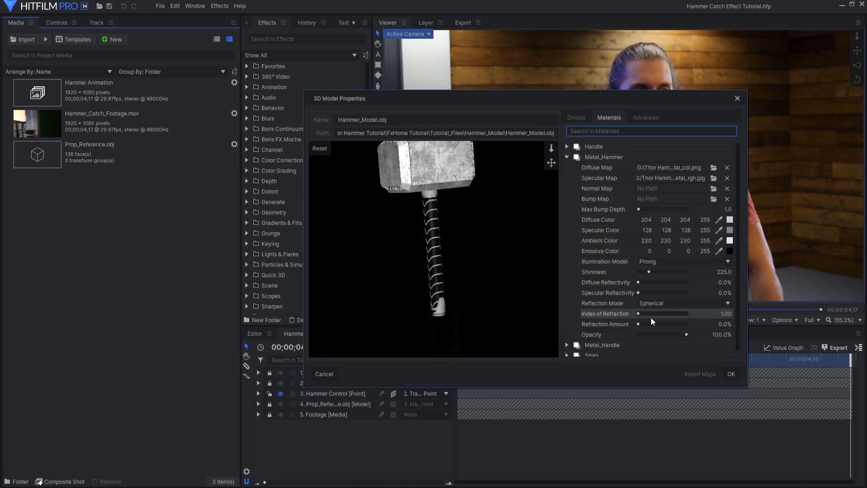
- Give Metal_Hammer Cook-Torrance illumination, diffuse and ambient colors of 91, specular color 182, roughness 10%, diffuse reflectivity 50% and specular reflectivity 6%
{"action": "left_click", "coordinate": [660, 261]}
{"action": "left_click", "coordinate": [672, 283]}
{"action": "left_click", "coordinate": [719, 282]}
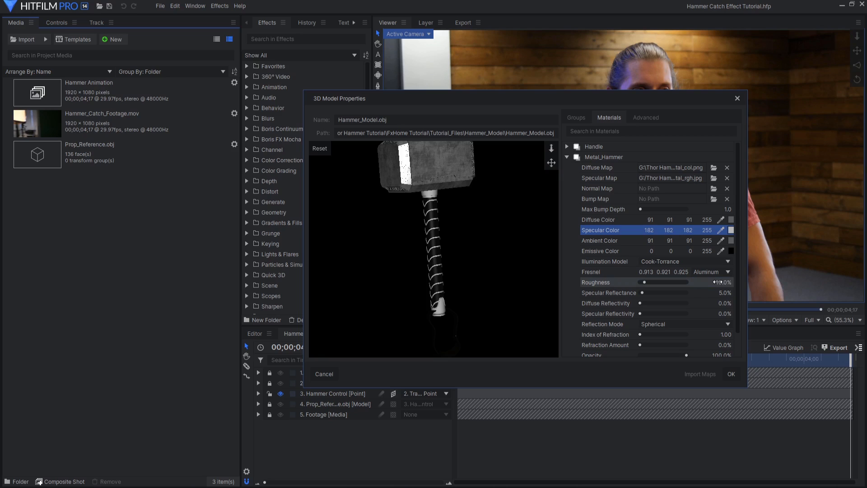
{"action": "key", "text": "Return"}
{"action": "left_click", "coordinate": [727, 315]}
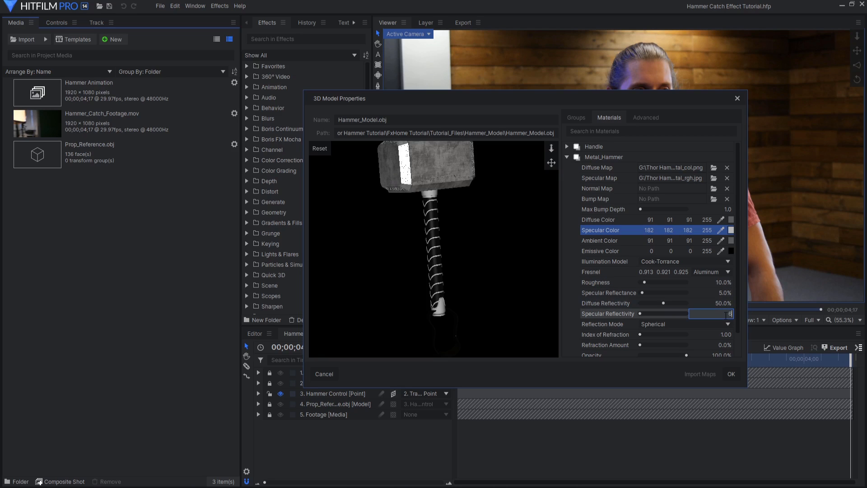
{"action": "scroll", "coordinate": [454, 240], "scroll_direction": "up", "scroll_amount": 6}
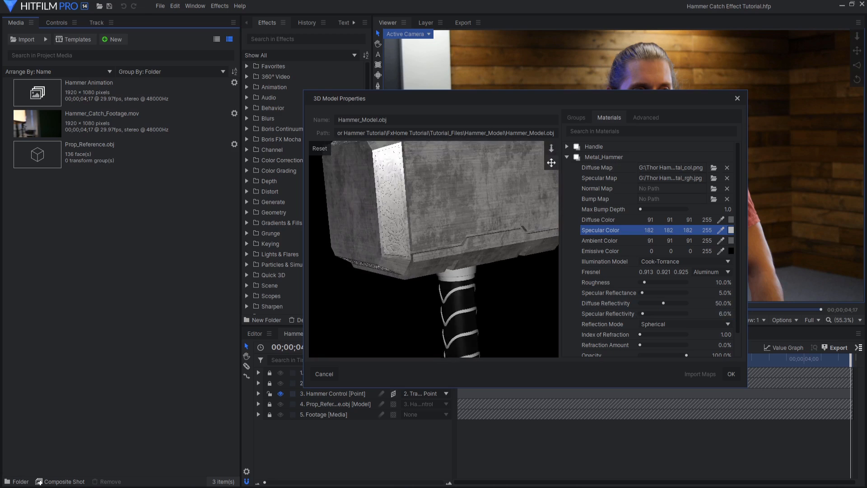
{"action": "left_click_drag", "start_coordinate": [454, 239], "coordinate": [443, 258]}
{"action": "scroll", "coordinate": [570, 171], "scroll_direction": "down", "scroll_amount": 1}
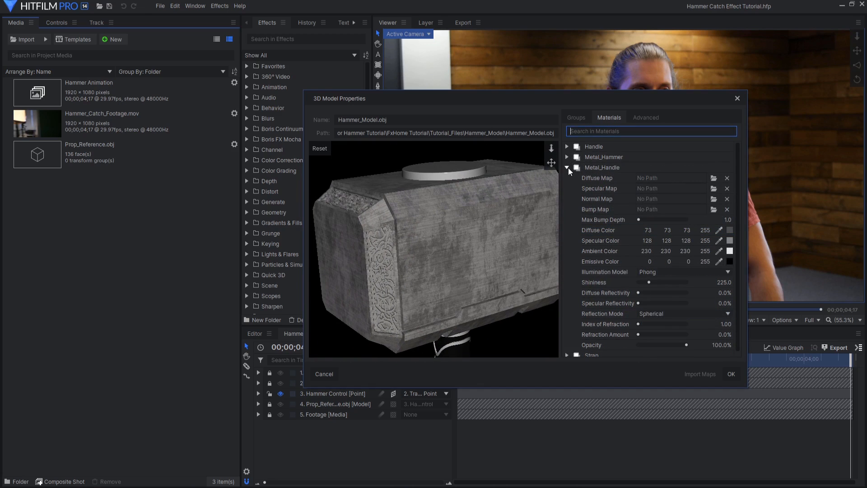
- Assign Metal_col.png as the Specular Map of the Metal_Handle material and check the model from below
{"action": "left_click", "coordinate": [714, 188]}
{"action": "left_click", "coordinate": [423, 178]}
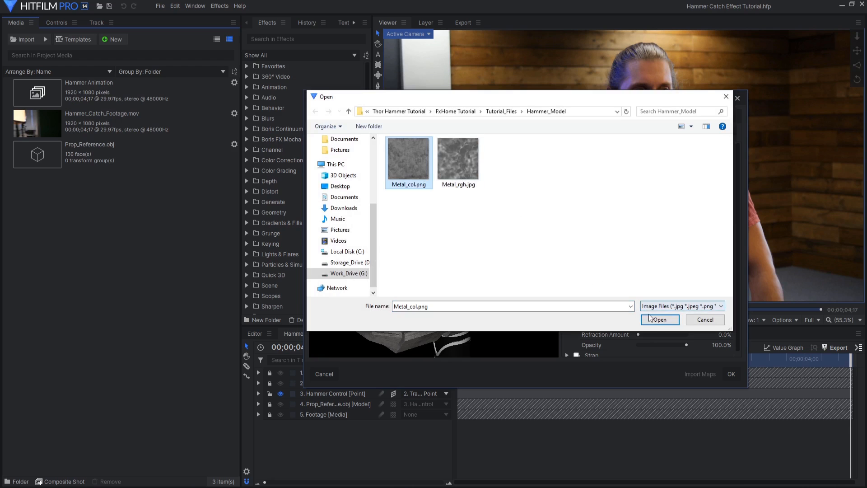
{"action": "left_click", "coordinate": [659, 319]}
{"action": "left_click_drag", "start_coordinate": [528, 304], "coordinate": [449, 291]}
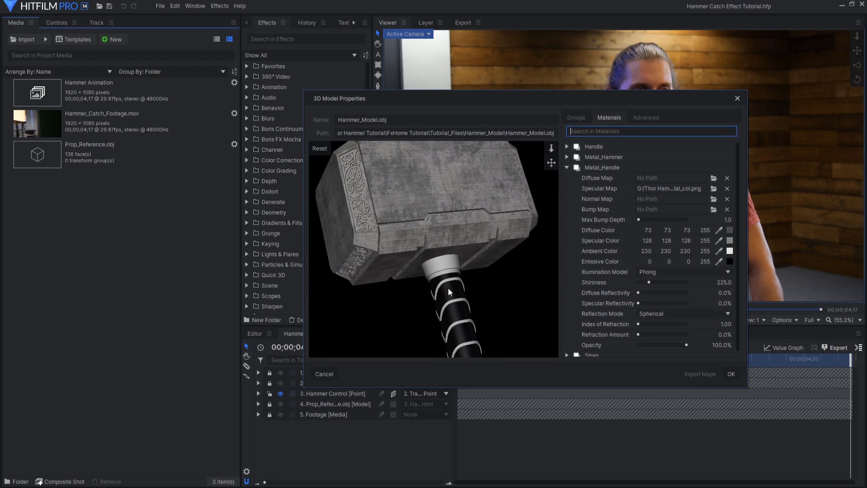
- Give Metal_Handle Cook-Torrance illumination, specular color 138, ambient color 74, roughness 8% and diffuse reflectivity 50%, and raise its specular reflectivity
{"action": "scroll", "coordinate": [449, 291], "scroll_direction": "up", "scroll_amount": 5}
{"action": "left_click", "coordinate": [678, 272]}
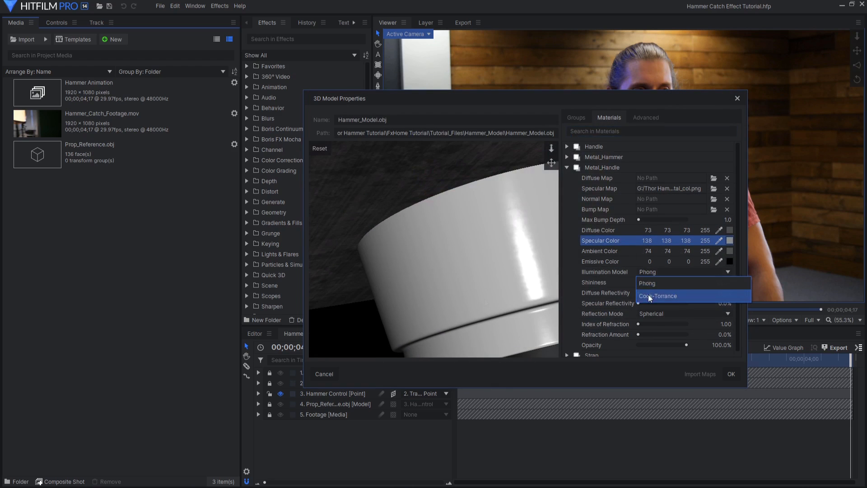
{"action": "left_click", "coordinate": [649, 296]}
{"action": "left_click_drag", "start_coordinate": [714, 294], "coordinate": [741, 313]}
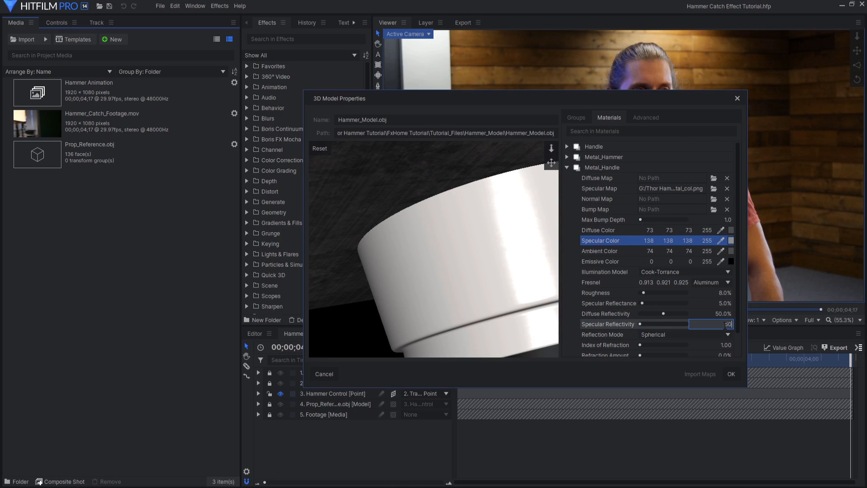
{"action": "key", "text": "Return"}
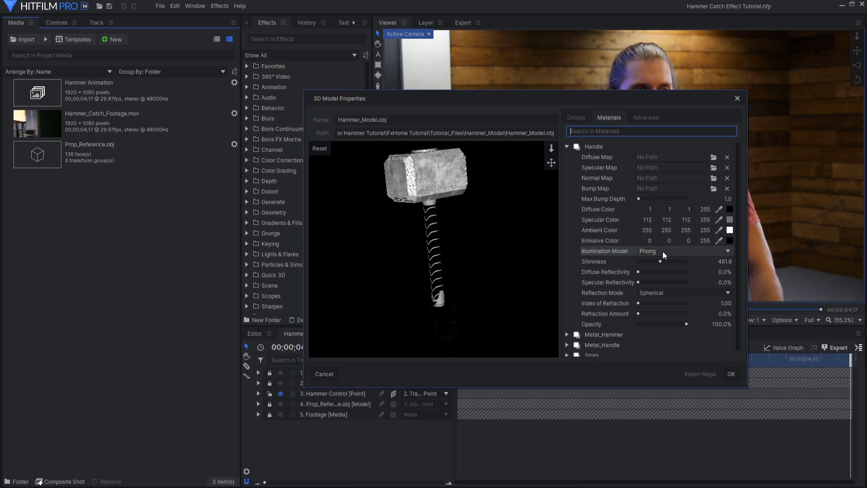
- Give the Handle material Cook-Torrance illumination with 26% roughness, 50% diffuse reflectivity and 5% specular reflectivity, and inspect the grip up close
{"action": "left_click", "coordinate": [663, 251]}
{"action": "left_click", "coordinate": [663, 273]}
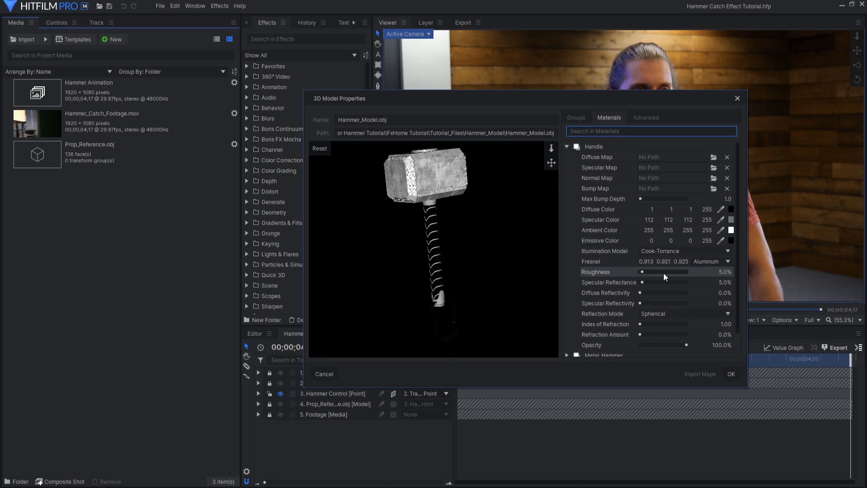
{"action": "left_click", "coordinate": [723, 271]}
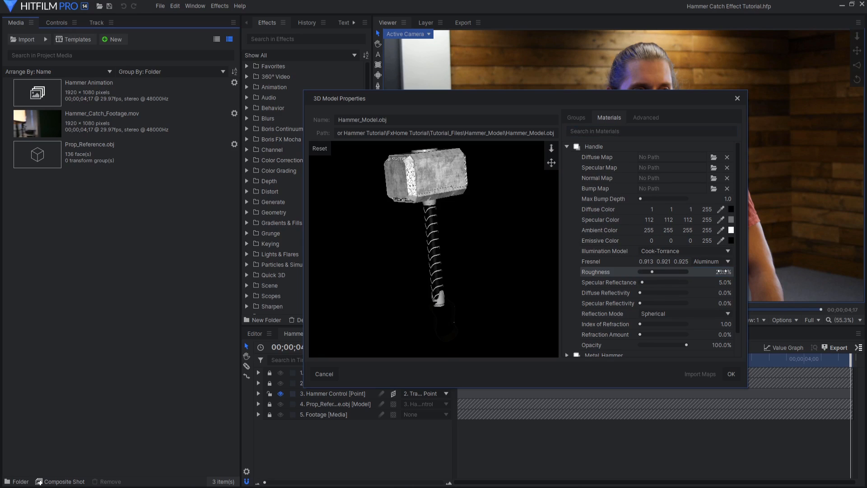
{"action": "left_click", "coordinate": [724, 292]}
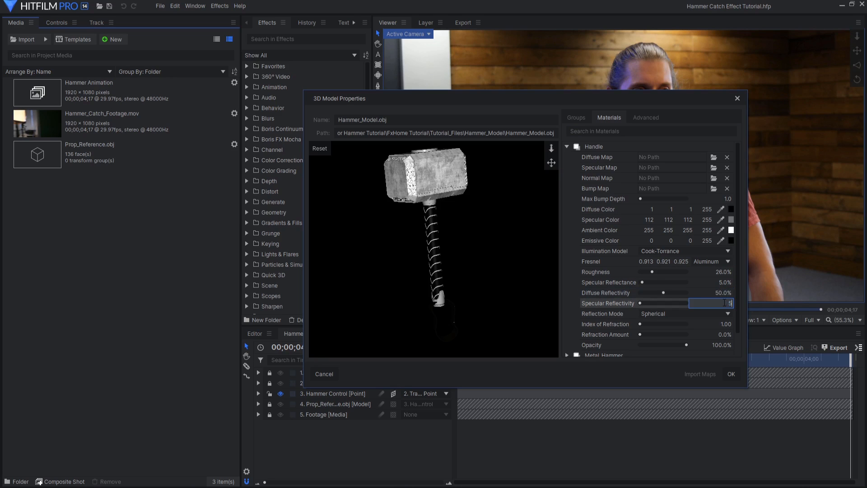
{"action": "scroll", "coordinate": [436, 246], "scroll_direction": "up", "scroll_amount": 10}
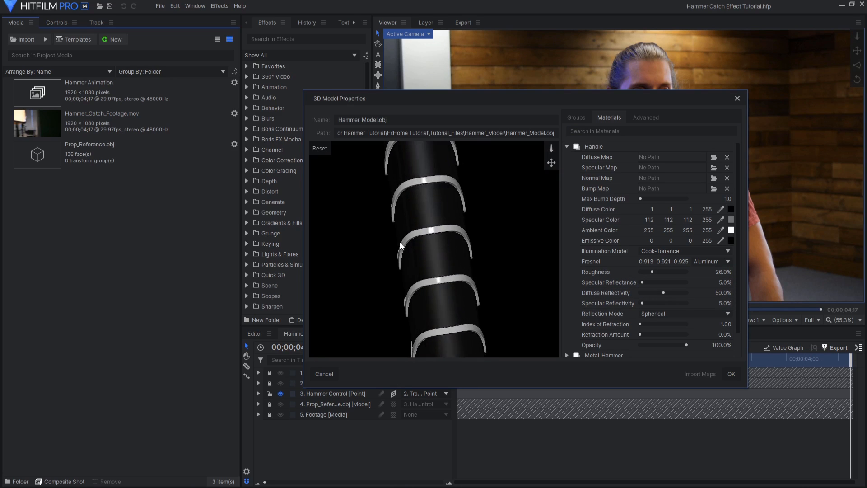
- Give the Strap material Cook-Torrance illumination with specular color 110, roughness 5% and diffuse reflectivity 30%
{"action": "scroll", "coordinate": [406, 237], "scroll_direction": "down", "scroll_amount": 10}
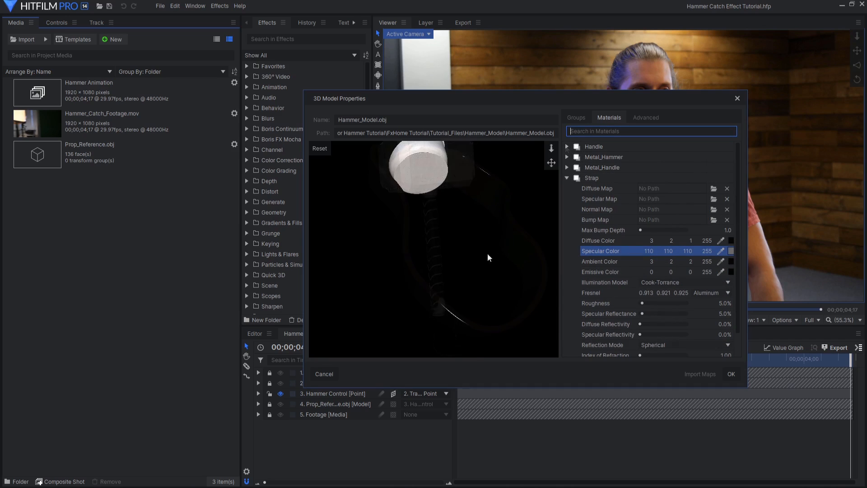
{"action": "left_click", "coordinate": [722, 325]}
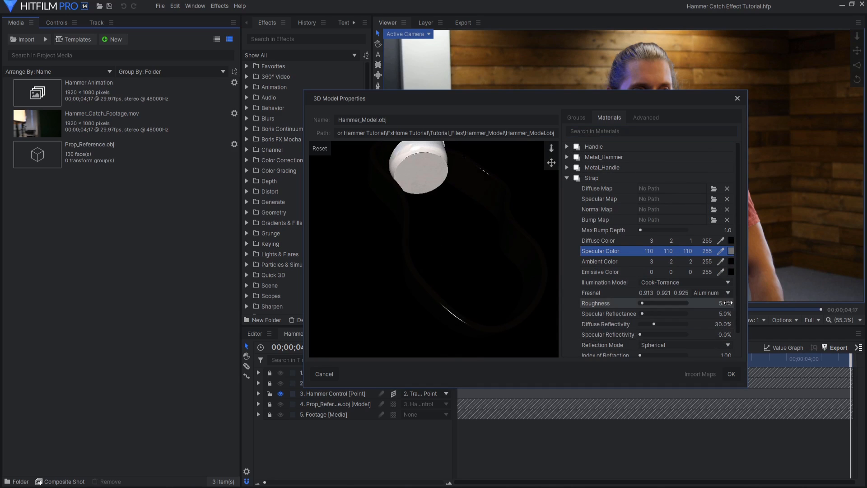
{"action": "left_click_drag", "start_coordinate": [452, 249], "coordinate": [383, 265]}
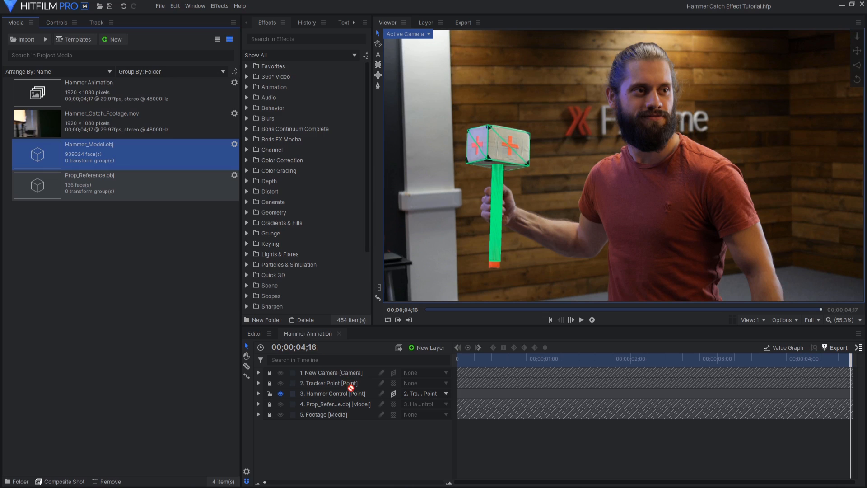
- Add Hammer_Model.obj to the timeline directly above the prop reference model and parent it to Prop_Reference.obj
{"action": "left_click_drag", "start_coordinate": [350, 387], "coordinate": [344, 407]}
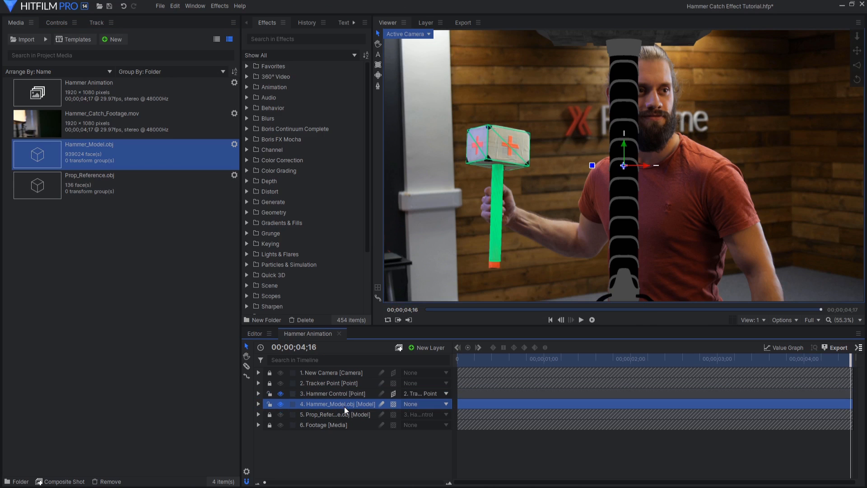
{"action": "left_click", "coordinate": [423, 404]}
{"action": "left_click", "coordinate": [447, 463]}
- Fit the hammer model over the prop with scale 156% and Y position -188.4, and play the shot with the prop reference hidden
{"action": "left_click", "coordinate": [56, 23]}
{"action": "left_click", "coordinate": [41, 81]}
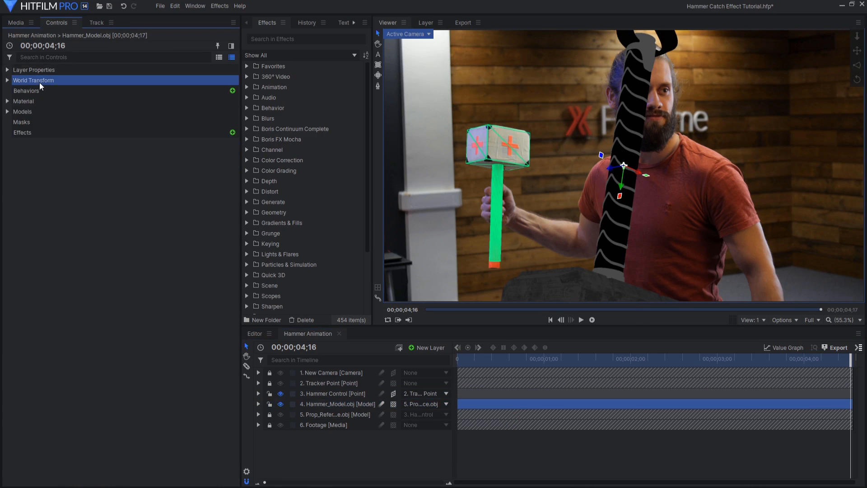
{"action": "left_click", "coordinate": [57, 87]}
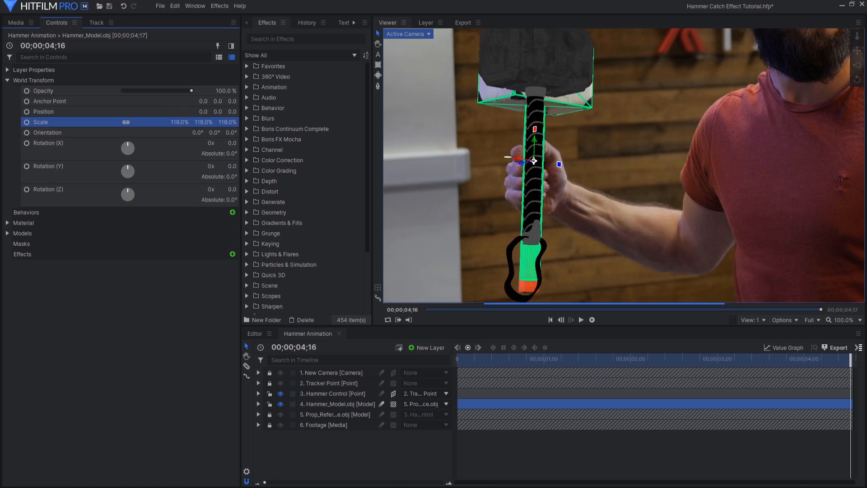
{"action": "scroll", "coordinate": [546, 157], "scroll_direction": "up", "scroll_amount": 3}
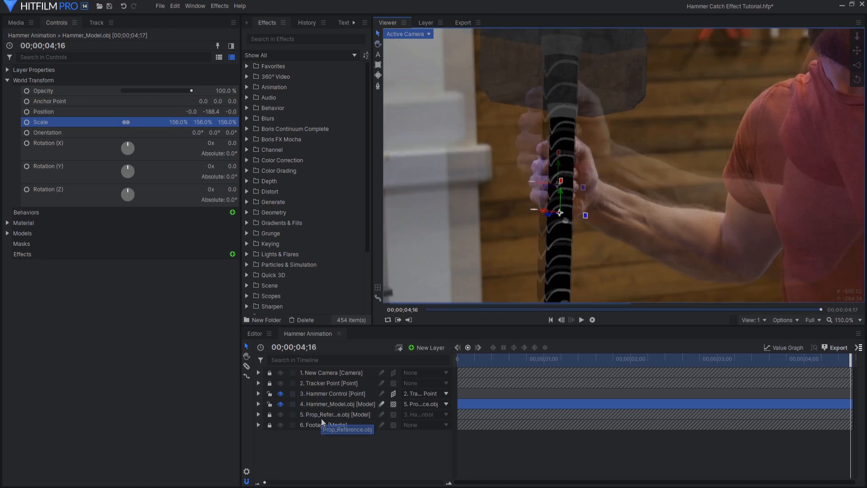
{"action": "left_click", "coordinate": [280, 414]}
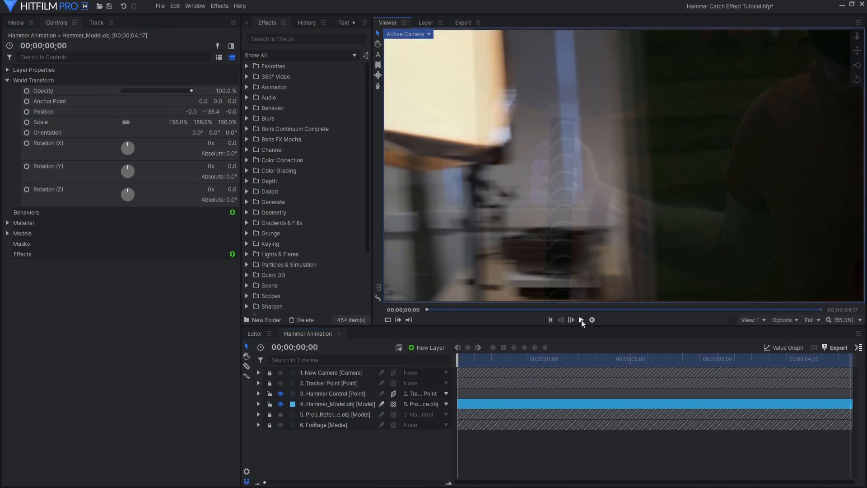
{"action": "left_click", "coordinate": [582, 320]}
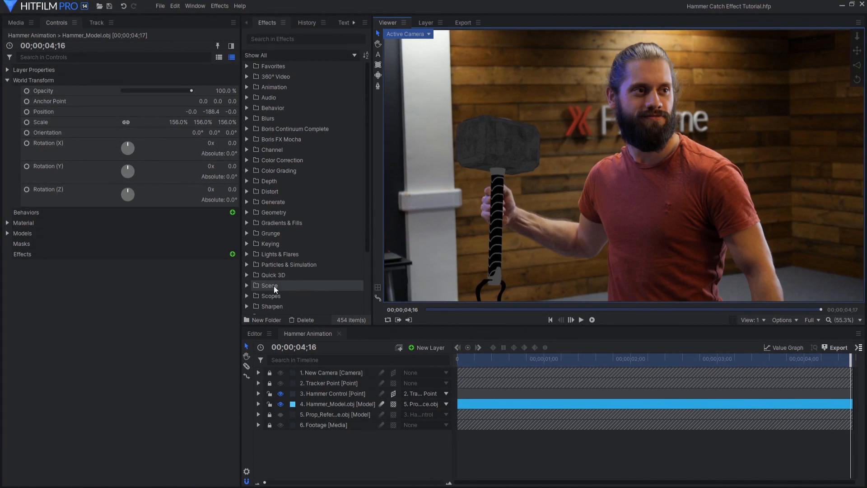
- Make the hammer model both receive and cast ambient occlusion, and inspect the hammer head up close
{"action": "left_click", "coordinate": [7, 80]}
{"action": "left_click", "coordinate": [7, 101]}
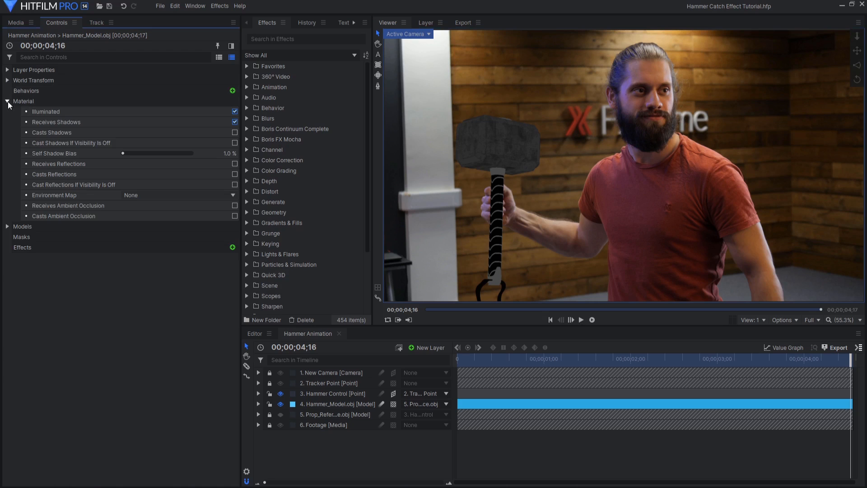
{"action": "left_click", "coordinate": [235, 206]}
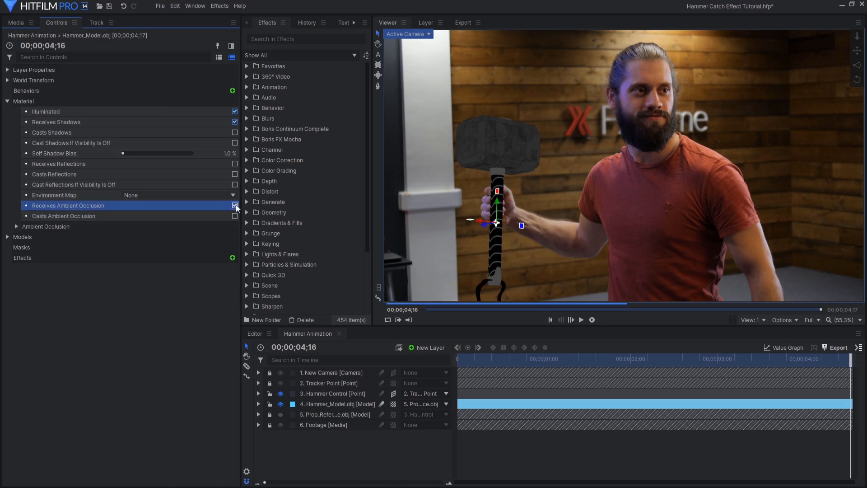
{"action": "left_click", "coordinate": [234, 216]}
{"action": "scroll", "coordinate": [504, 176], "scroll_direction": "up", "scroll_amount": 4}
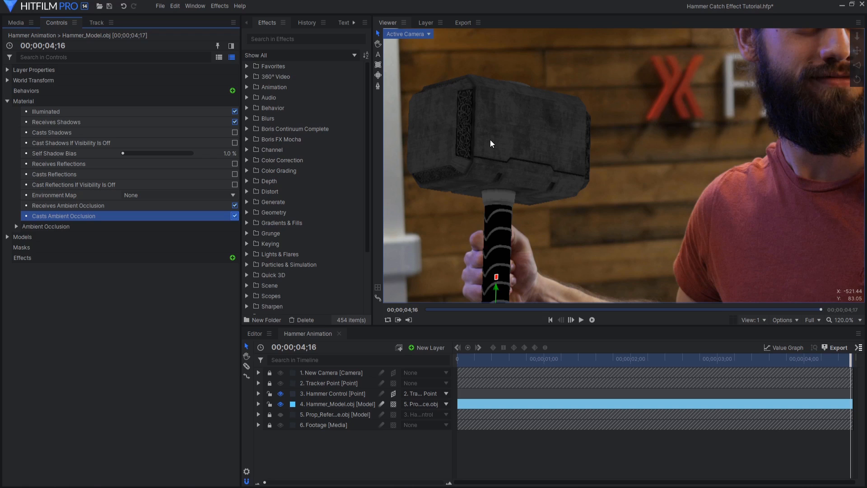
- Use the Footage layer as the hammer model's environment map and fit the whole frame in view
{"action": "left_click", "coordinate": [128, 195]}
{"action": "left_click", "coordinate": [135, 224]}
{"action": "left_click", "coordinate": [145, 206]}
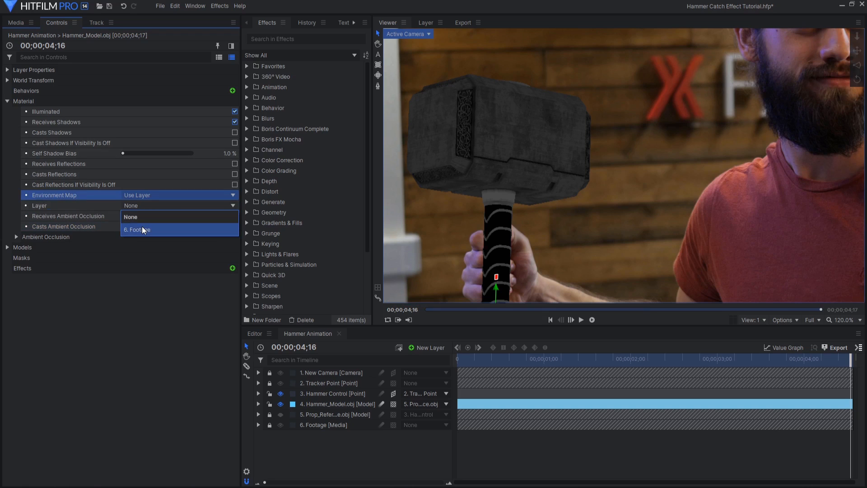
{"action": "left_click", "coordinate": [143, 230]}
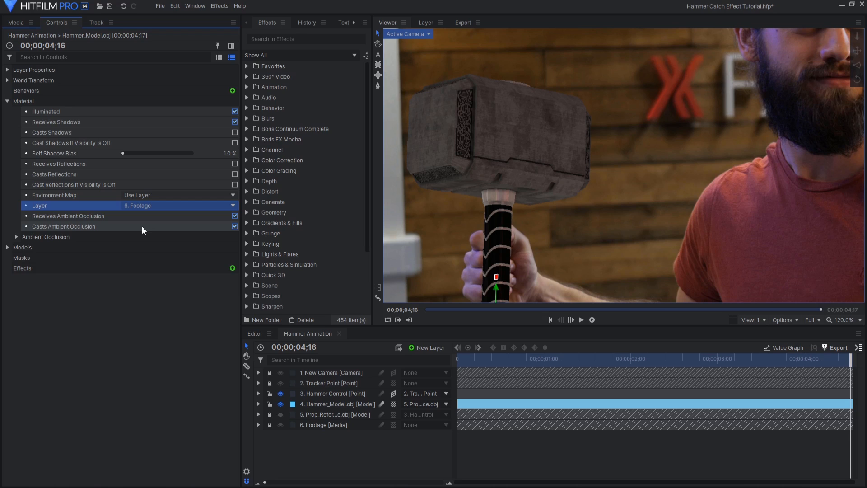
{"action": "left_click", "coordinate": [841, 323]}
{"action": "left_click", "coordinate": [833, 471]}
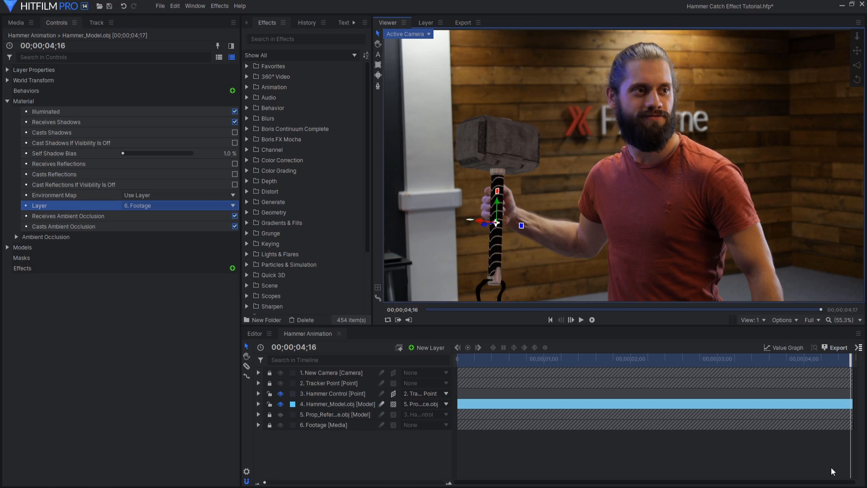
- Add a point light to the composite shot and give it a light blue color of 134, 177, 255
{"action": "left_click", "coordinate": [430, 348]}
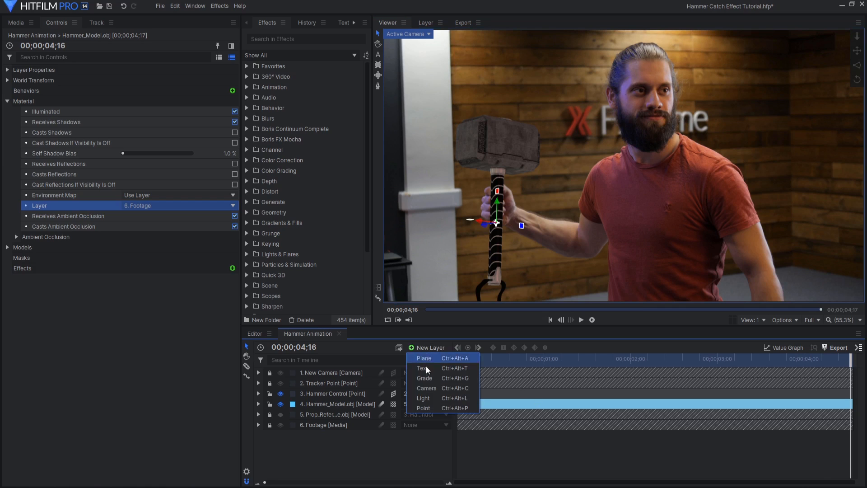
{"action": "left_click", "coordinate": [426, 399]}
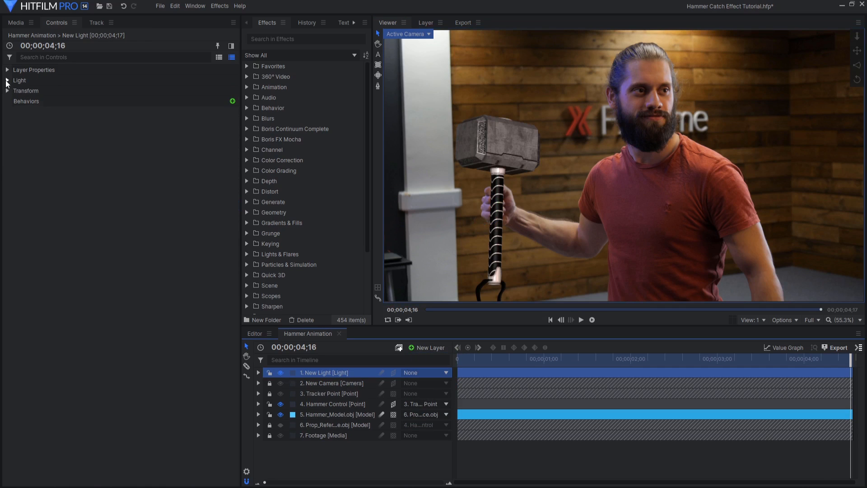
{"action": "left_click", "coordinate": [7, 80]}
{"action": "left_click", "coordinate": [235, 101]}
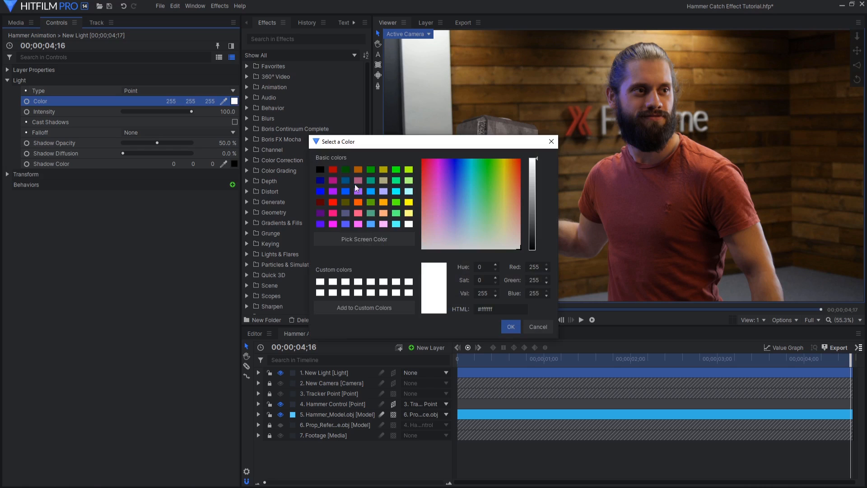
{"action": "left_click", "coordinate": [370, 191]}
{"action": "left_click_drag", "start_coordinate": [468, 183], "coordinate": [461, 208]}
{"action": "left_click", "coordinate": [512, 326]}
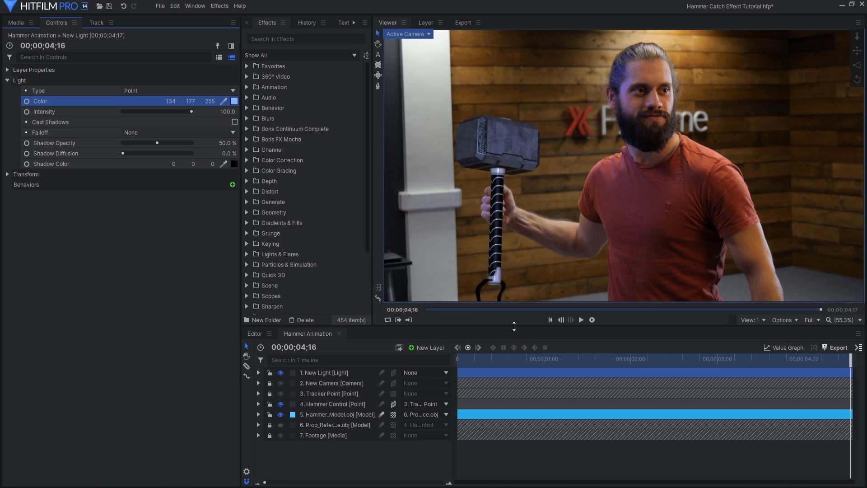
- Position the blue light in front and to the left of the hammer, and deepen its color to 90, 120, 255
{"action": "left_click", "coordinate": [332, 376]}
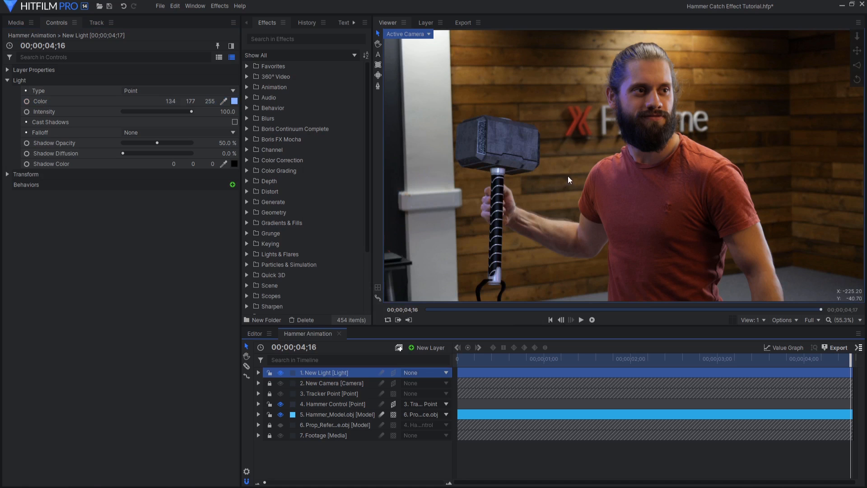
{"action": "scroll", "coordinate": [569, 178], "scroll_direction": "down", "scroll_amount": 4}
{"action": "left_click_drag", "start_coordinate": [589, 71], "coordinate": [476, 148]}
{"action": "scroll", "coordinate": [554, 156], "scroll_direction": "up", "scroll_amount": 5}
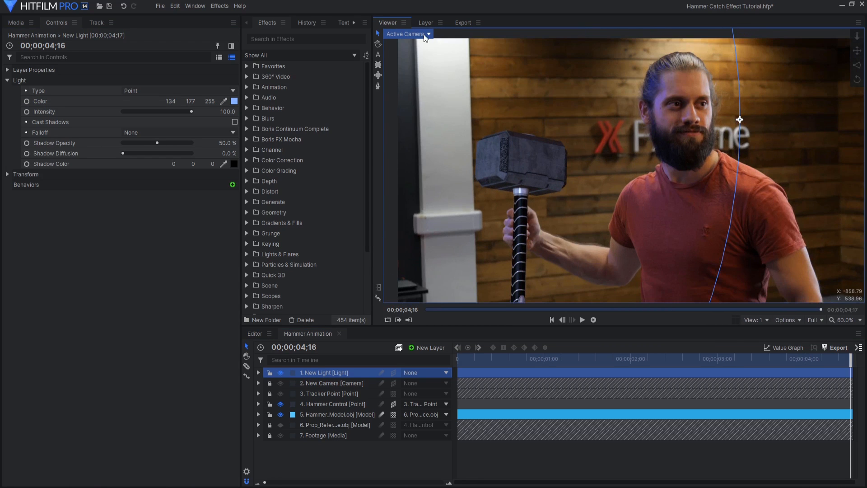
{"action": "left_click", "coordinate": [424, 35]}
{"action": "left_click", "coordinate": [419, 96]}
{"action": "scroll", "coordinate": [519, 201], "scroll_direction": "down", "scroll_amount": 5}
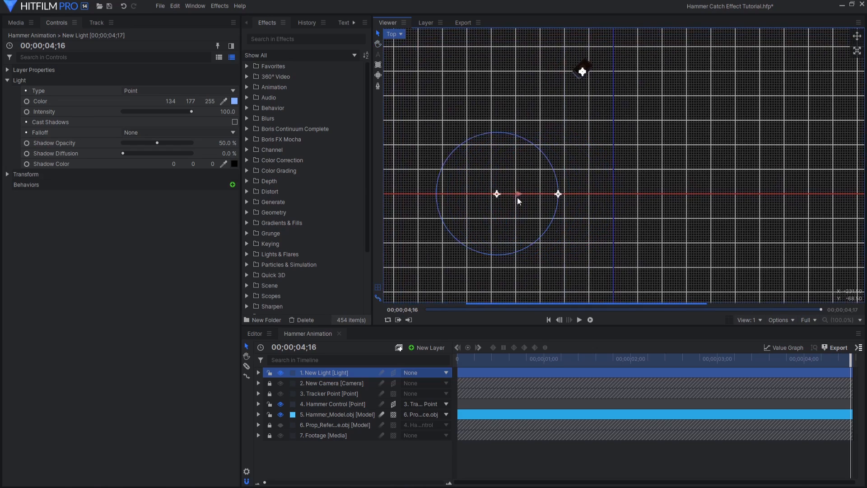
{"action": "left_click", "coordinate": [393, 34]}
{"action": "left_click", "coordinate": [405, 50]}
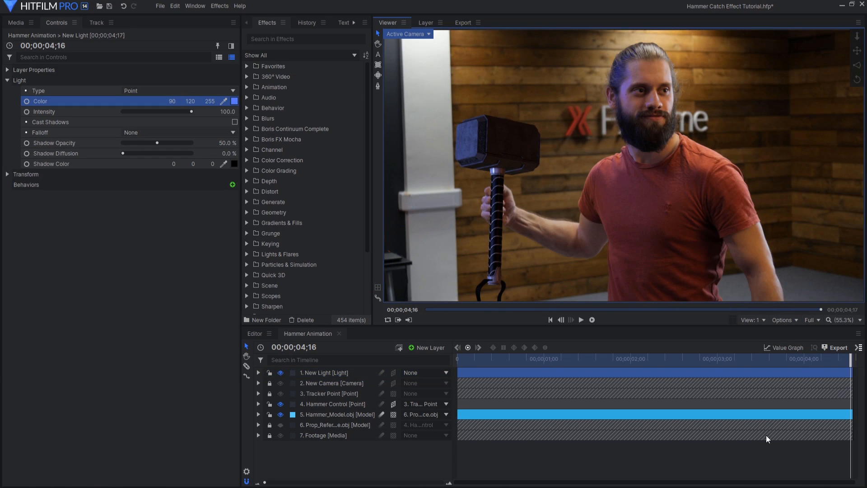
- Add a pale yellow point light (255, 251, 217) above and in front of the hammer, with intensity 89
{"action": "left_click", "coordinate": [425, 348]}
{"action": "left_click", "coordinate": [424, 398]}
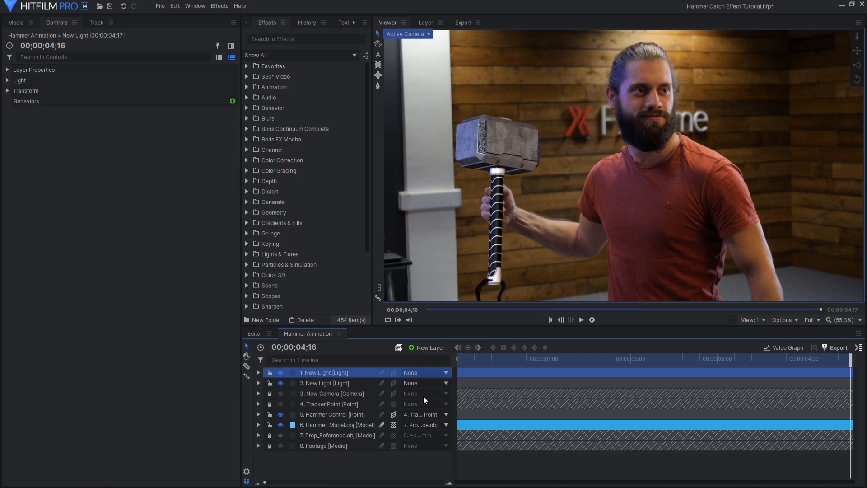
{"action": "left_click", "coordinate": [7, 80]}
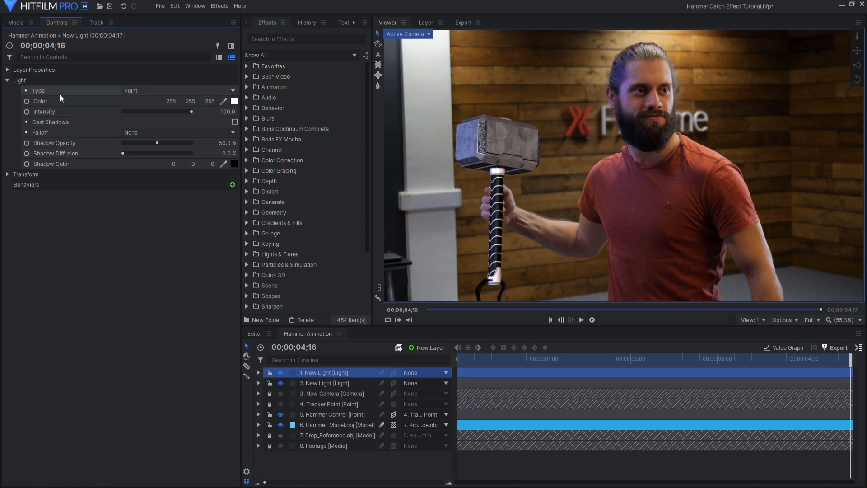
{"action": "left_click", "coordinate": [235, 101]}
{"action": "left_click", "coordinate": [511, 328]}
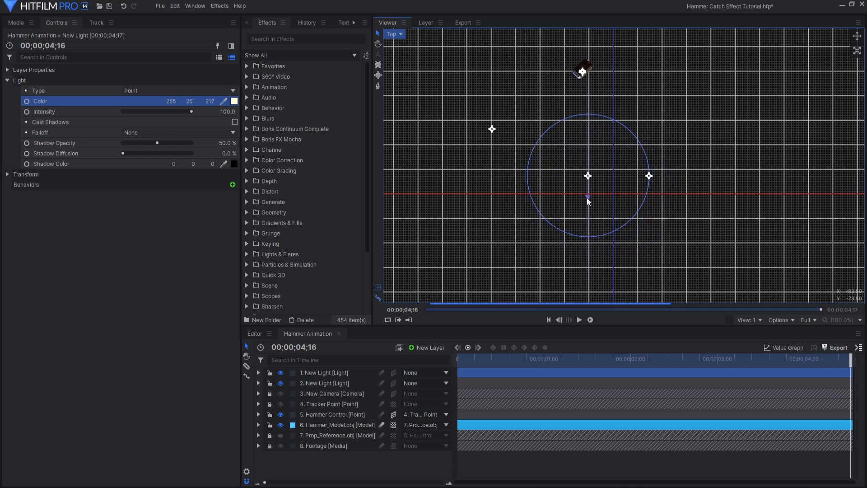
{"action": "left_click", "coordinate": [394, 34]}
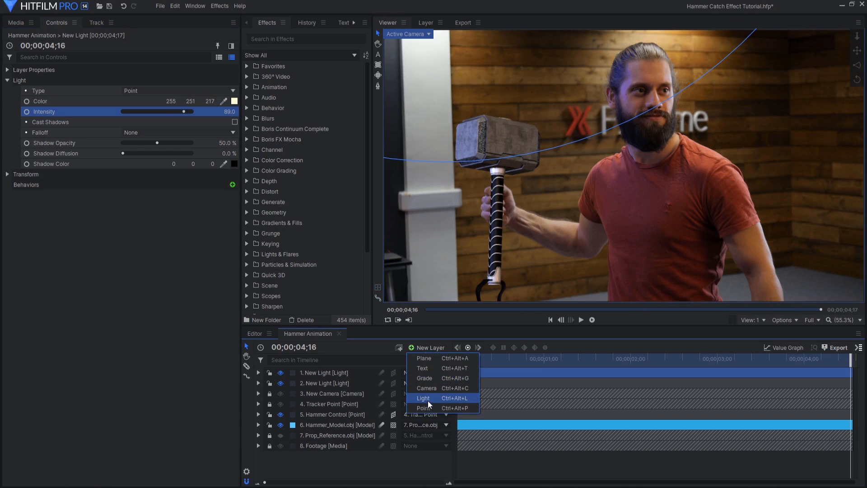
- Add a third point light right of and slightly behind the hammer with intensity 71, and name the lights White Light, Yellow Light and Blue Light
{"action": "left_click", "coordinate": [427, 399]}
{"action": "left_click", "coordinate": [426, 35]}
{"action": "left_click", "coordinate": [402, 105]}
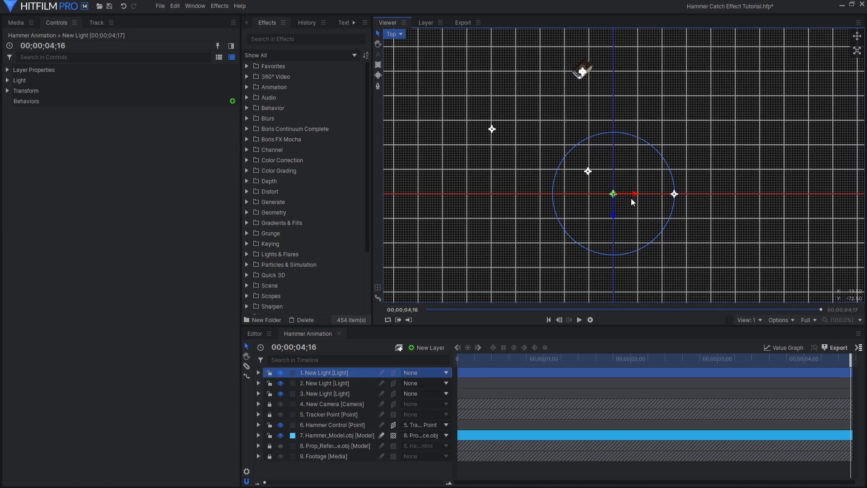
{"action": "left_click_drag", "start_coordinate": [634, 199], "coordinate": [682, 76]}
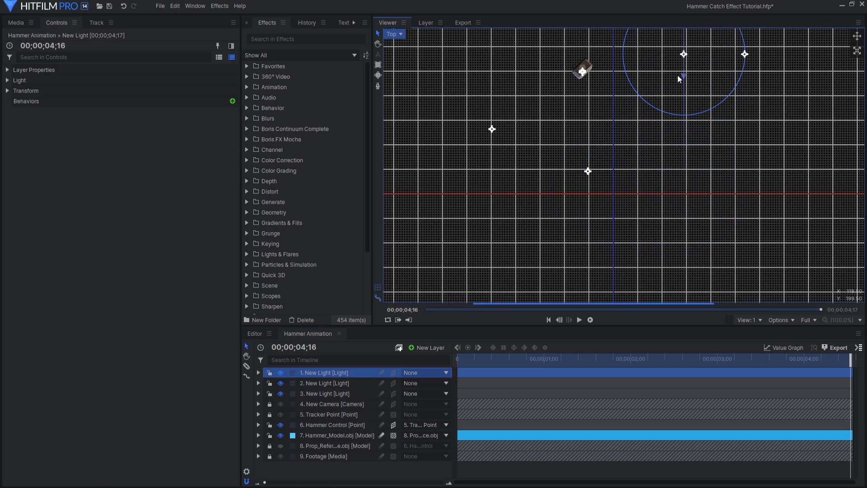
{"action": "left_click", "coordinate": [392, 34]}
{"action": "left_click", "coordinate": [399, 44]}
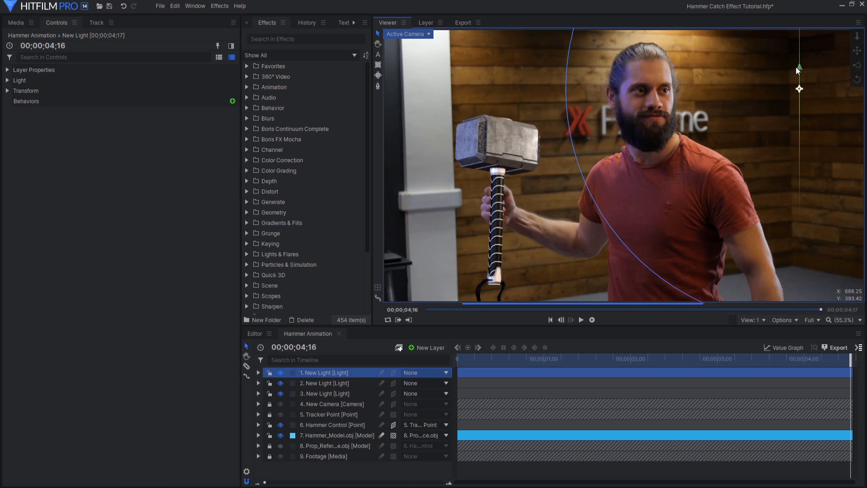
{"action": "left_click", "coordinate": [22, 80]}
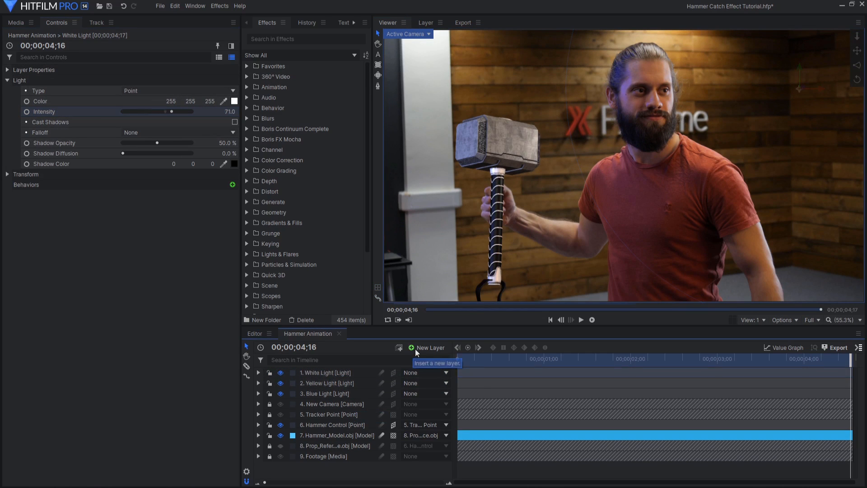
- Add a directional light named Fill Light below the hammer, with its color sampled from the footage and a reduced intensity
{"action": "left_click", "coordinate": [420, 347]}
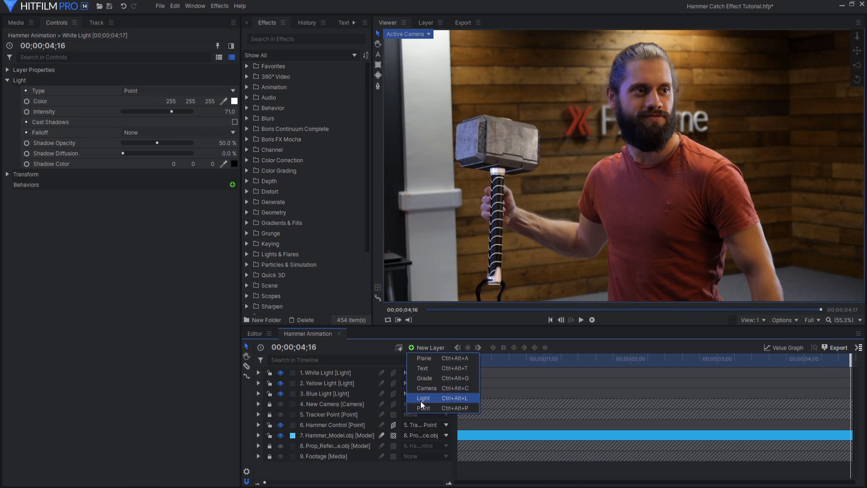
{"action": "left_click", "coordinate": [422, 399]}
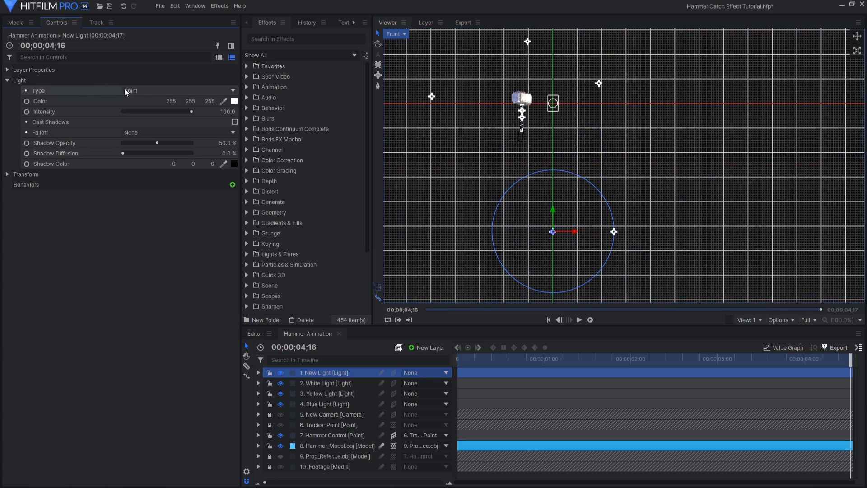
{"action": "left_click", "coordinate": [126, 92]}
{"action": "left_click", "coordinate": [141, 140]}
{"action": "left_click", "coordinate": [223, 101]}
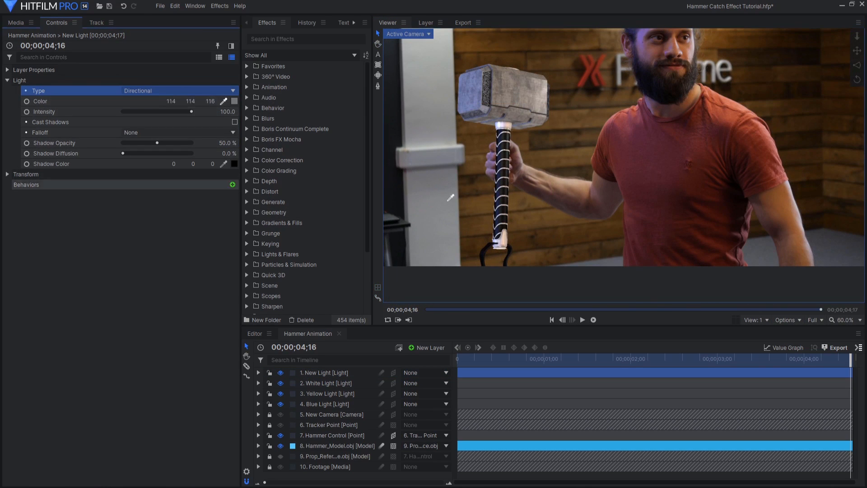
{"action": "left_click", "coordinate": [603, 262]}
{"action": "left_click_drag", "start_coordinate": [228, 111], "coordinate": [213, 112]}
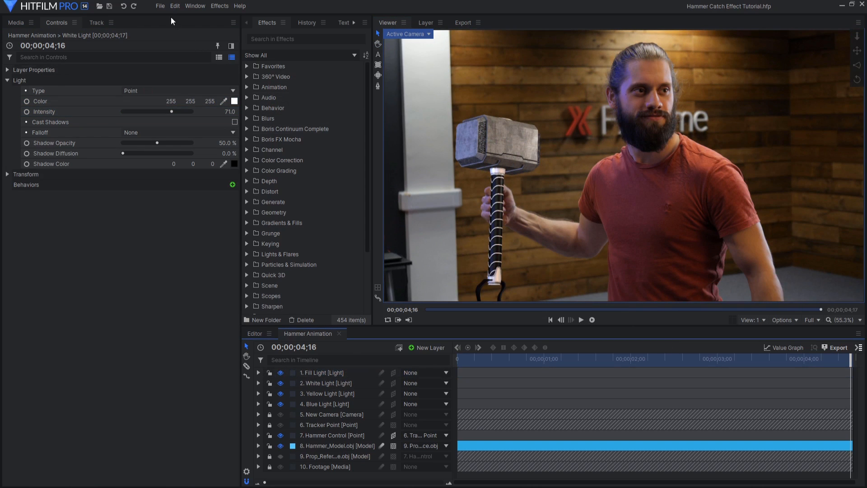
- Set the project's rendering color bit depth to 16-bit Float - Linear Color
{"action": "left_click", "coordinate": [161, 6]}
{"action": "left_click", "coordinate": [186, 79]}
{"action": "left_click", "coordinate": [375, 131]}
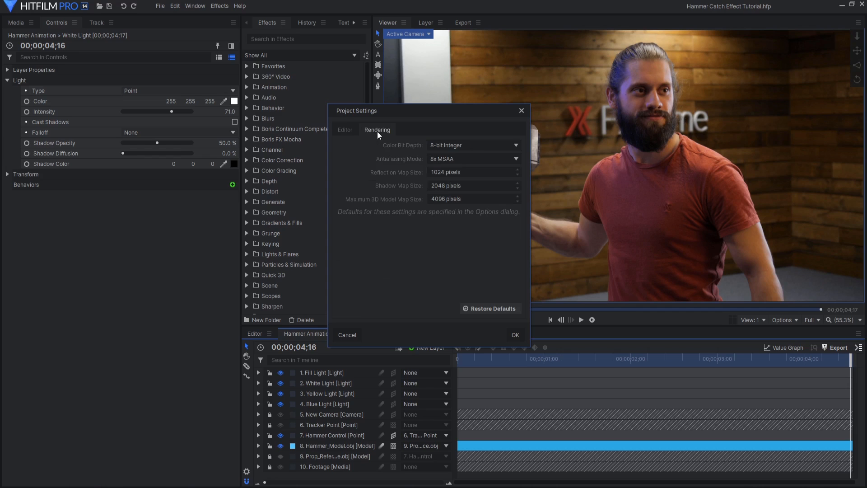
{"action": "left_click", "coordinate": [451, 146]}
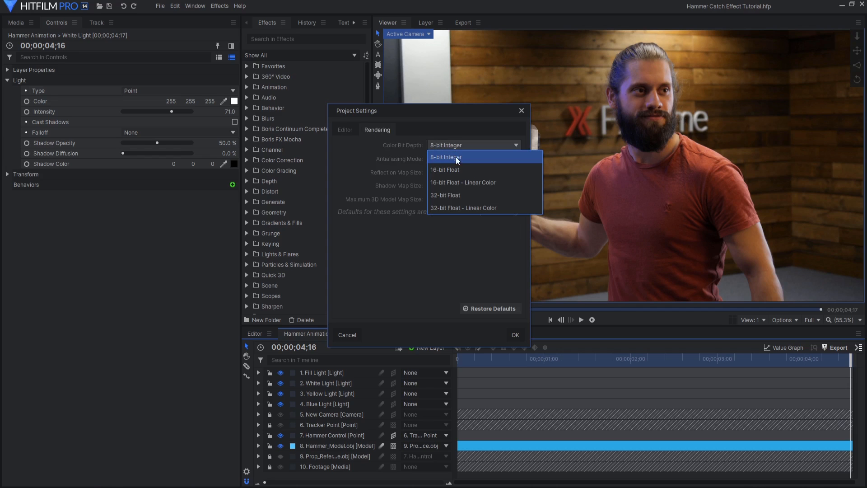
{"action": "left_click", "coordinate": [464, 182]}
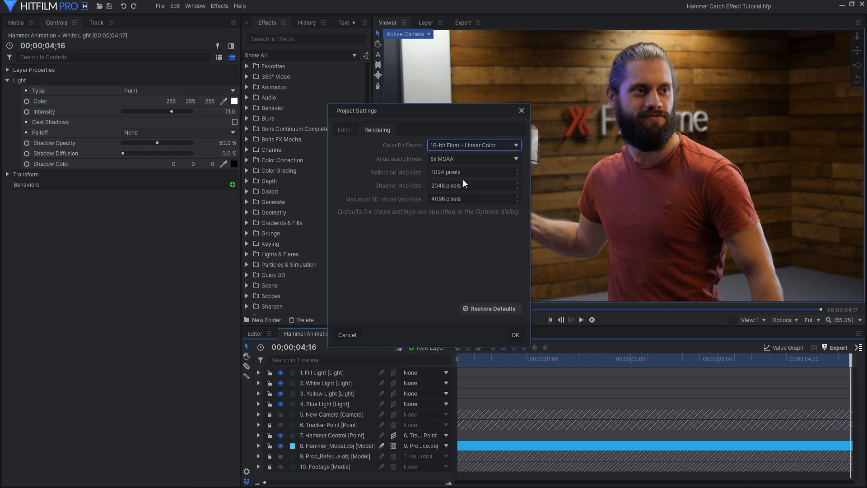
{"action": "left_click", "coordinate": [522, 338]}
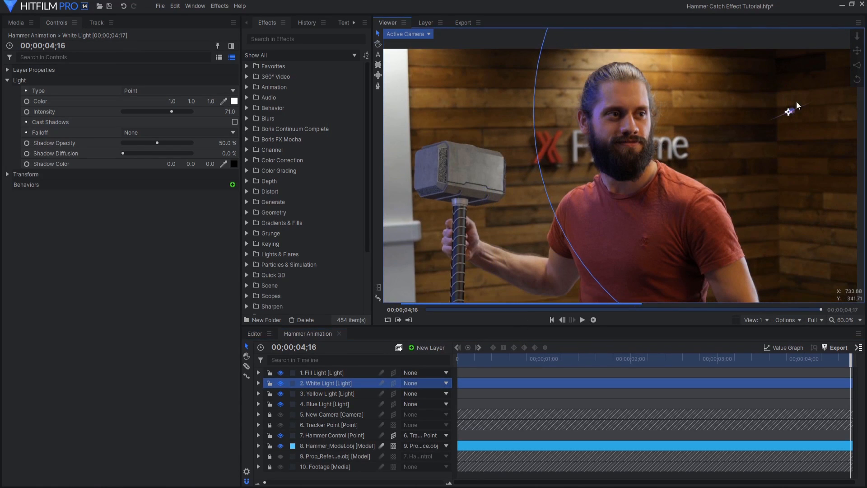
- Reposition the white light, move the yellow light nearer the hammer, and toggle the yellow light to compare its effect
{"action": "left_click_drag", "start_coordinate": [799, 106], "coordinate": [764, 88]}
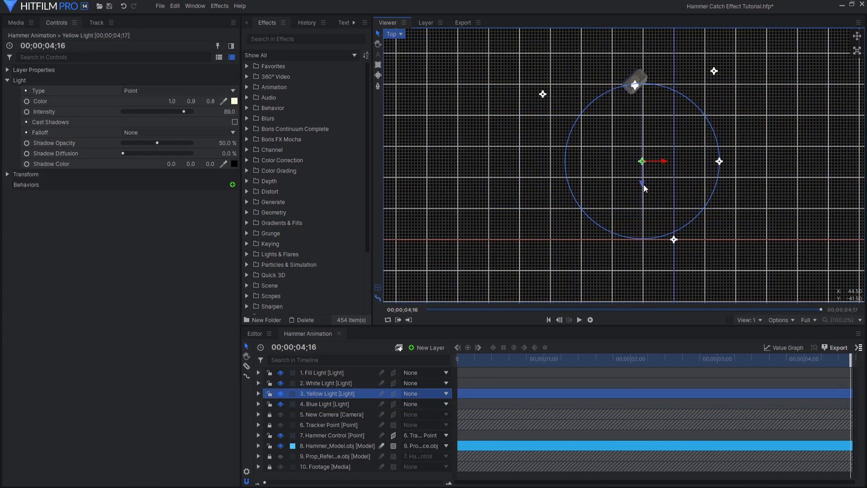
{"action": "left_click_drag", "start_coordinate": [645, 189], "coordinate": [644, 173]}
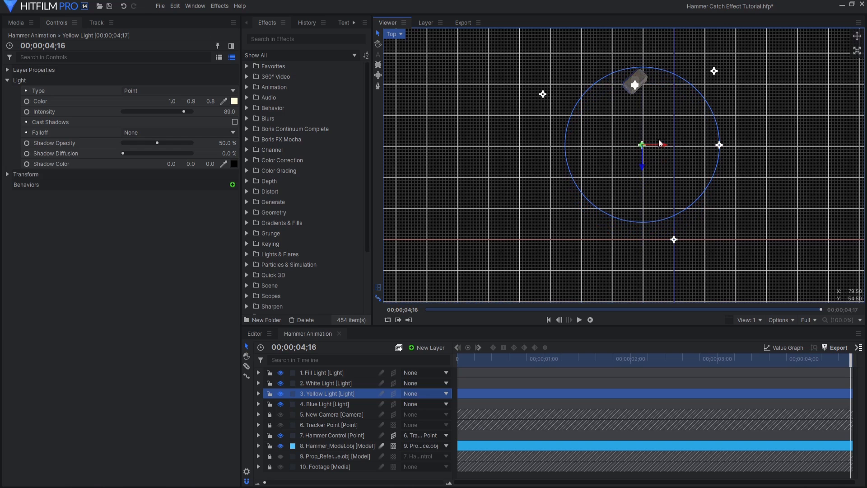
{"action": "left_click_drag", "start_coordinate": [663, 145], "coordinate": [679, 144]}
{"action": "left_click", "coordinate": [398, 36]}
{"action": "left_click", "coordinate": [402, 45]}
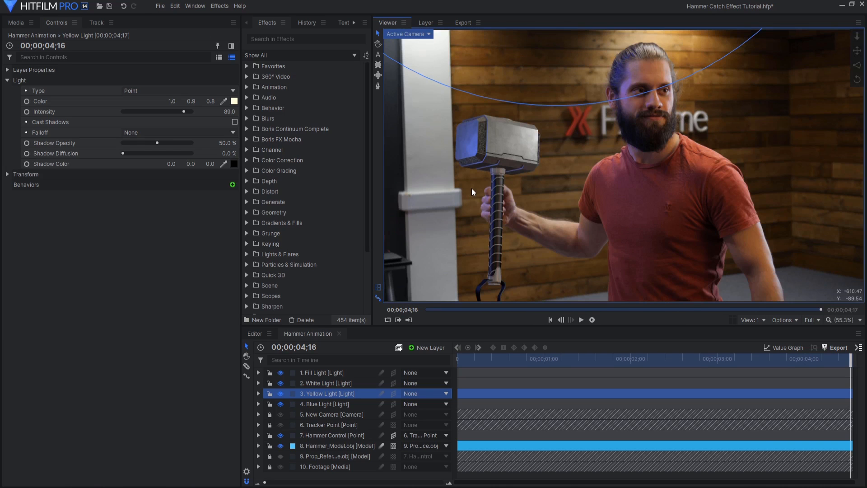
{"action": "left_click", "coordinate": [280, 396]}
{"action": "left_click", "coordinate": [281, 396]}
{"action": "left_click_drag", "start_coordinate": [491, 355], "coordinate": [850, 355]}
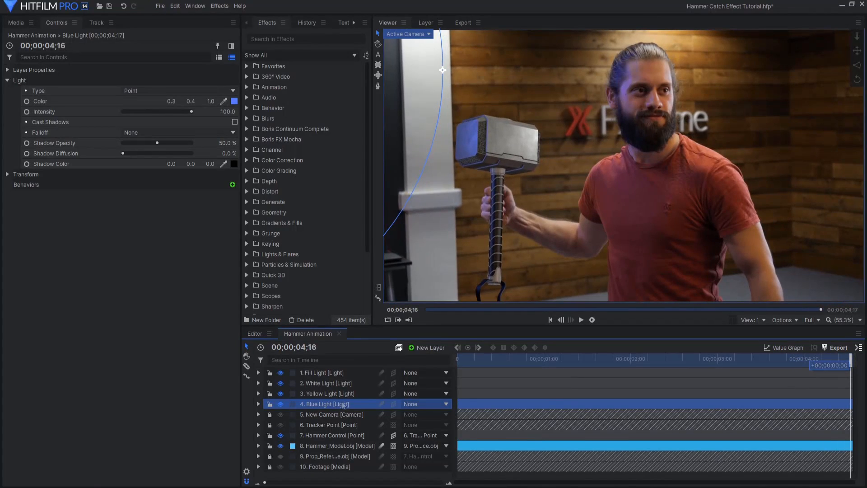
- Duplicate the Blue Light layer and inspect the copy's placement to the left of the hammer
{"action": "right_click", "coordinate": [342, 403]}
{"action": "left_click", "coordinate": [368, 299]}
{"action": "left_click_drag", "start_coordinate": [460, 196], "coordinate": [606, 190]}
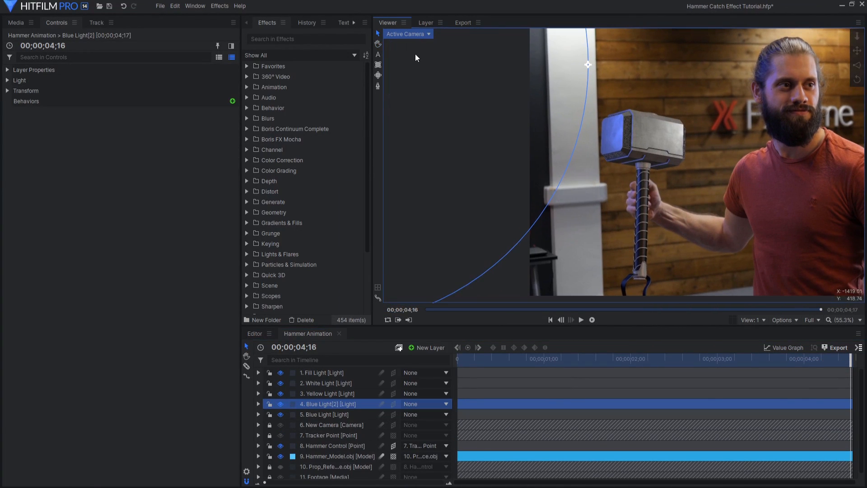
{"action": "scroll", "coordinate": [568, 194], "scroll_direction": "down", "scroll_amount": 5}
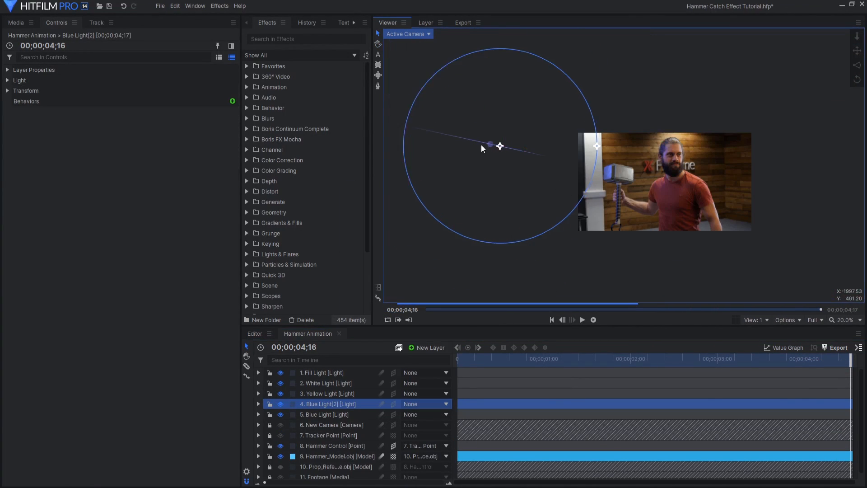
{"action": "scroll", "coordinate": [577, 205], "scroll_direction": "up", "scroll_amount": 3}
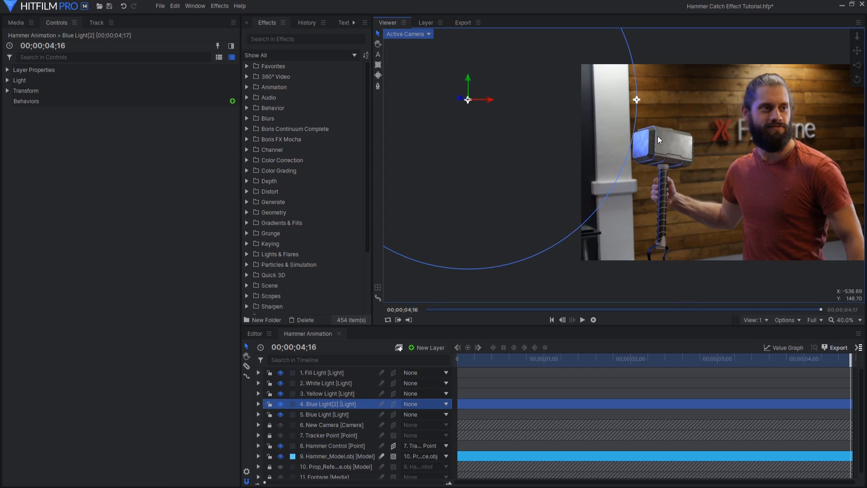
{"action": "scroll", "coordinate": [658, 156], "scroll_direction": "up", "scroll_amount": 1}
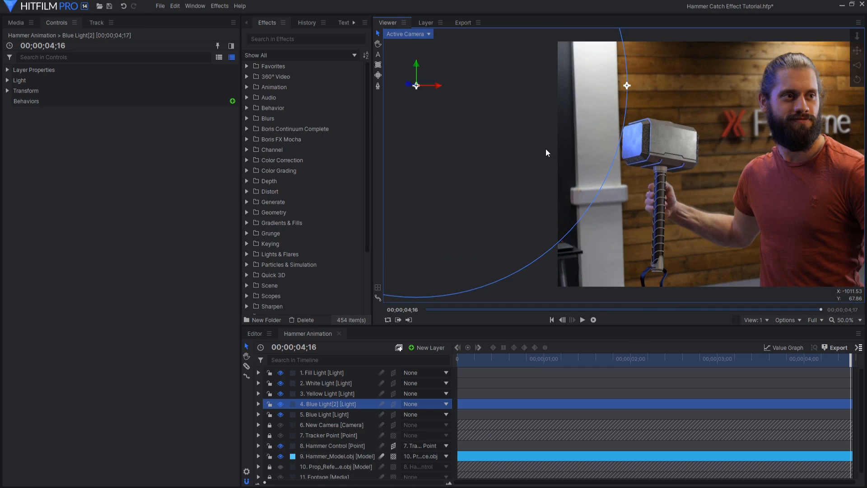
{"action": "left_click_drag", "start_coordinate": [546, 153], "coordinate": [596, 156]}
- Parent the duplicated blue light to Hammer_Model.obj, check it at other frames, and open its intensity setting
{"action": "left_click", "coordinate": [421, 405]}
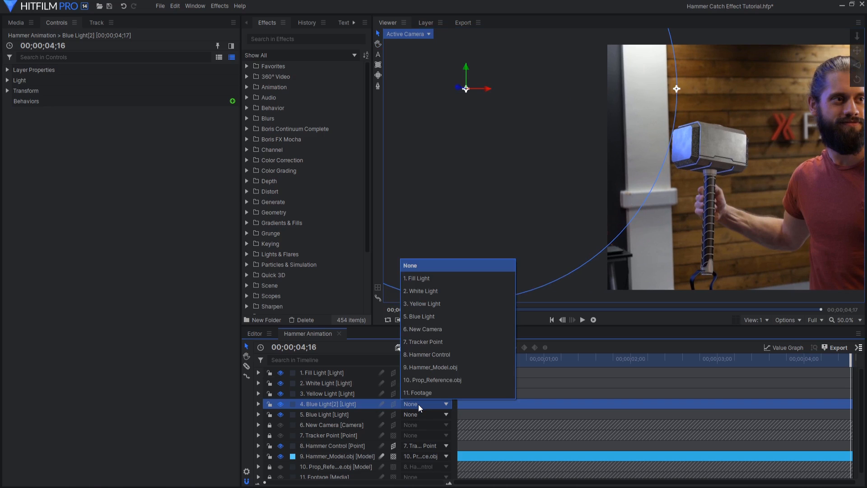
{"action": "left_click", "coordinate": [431, 367]}
{"action": "scroll", "coordinate": [580, 172], "scroll_direction": "down", "scroll_amount": 2}
{"action": "left_click_drag", "start_coordinate": [851, 359], "coordinate": [607, 369]}
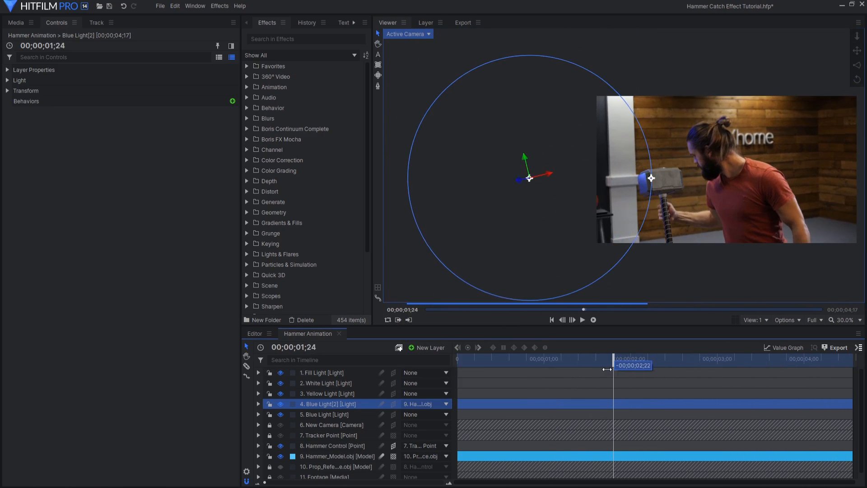
{"action": "scroll", "coordinate": [643, 188], "scroll_direction": "up", "scroll_amount": 5}
{"action": "left_click", "coordinate": [7, 80]}
{"action": "left_click", "coordinate": [46, 112]}
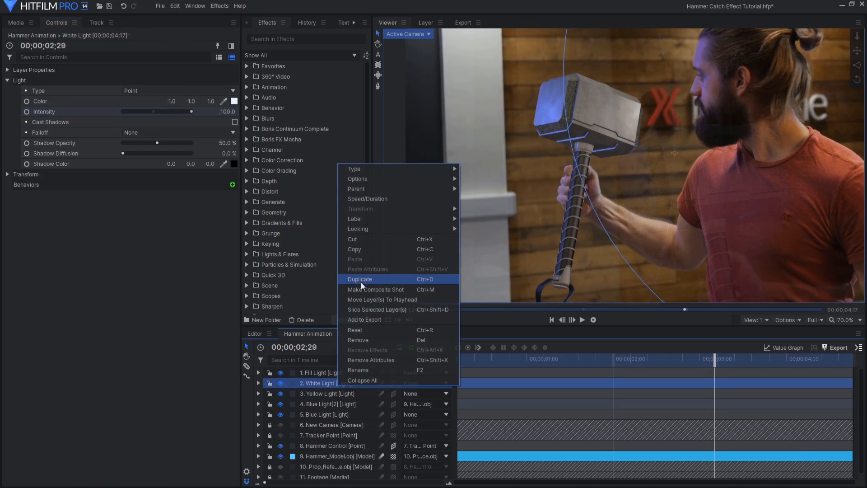
- Duplicate the White Light layer, parent the copy to Hammer_Model.obj, and preview the lighting across the hammer's motion
{"action": "left_click", "coordinate": [361, 296]}
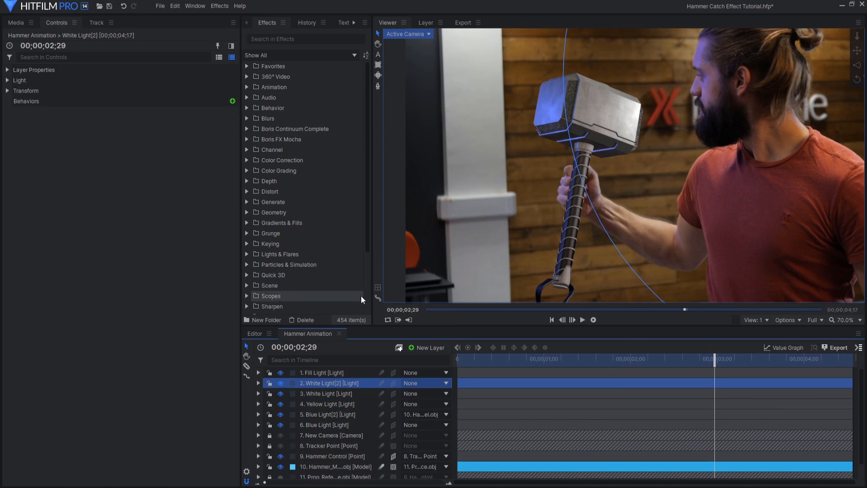
{"action": "left_click", "coordinate": [424, 383]}
{"action": "left_click", "coordinate": [441, 347]}
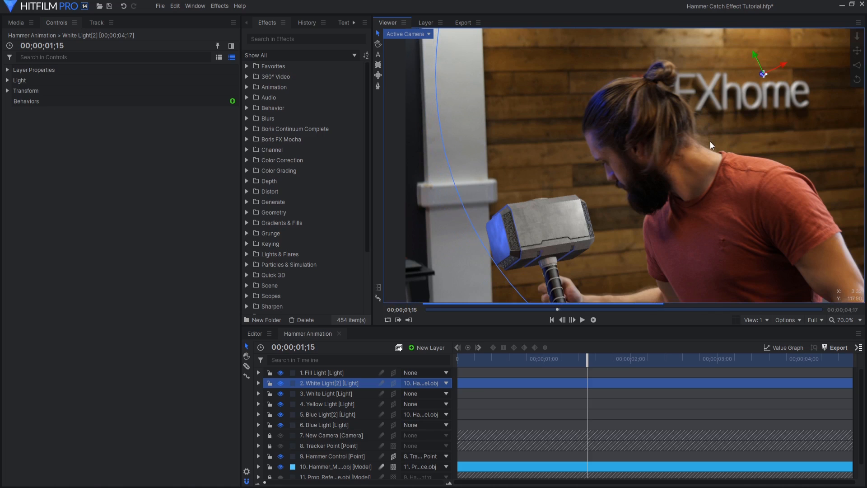
{"action": "left_click_drag", "start_coordinate": [604, 359], "coordinate": [664, 367]}
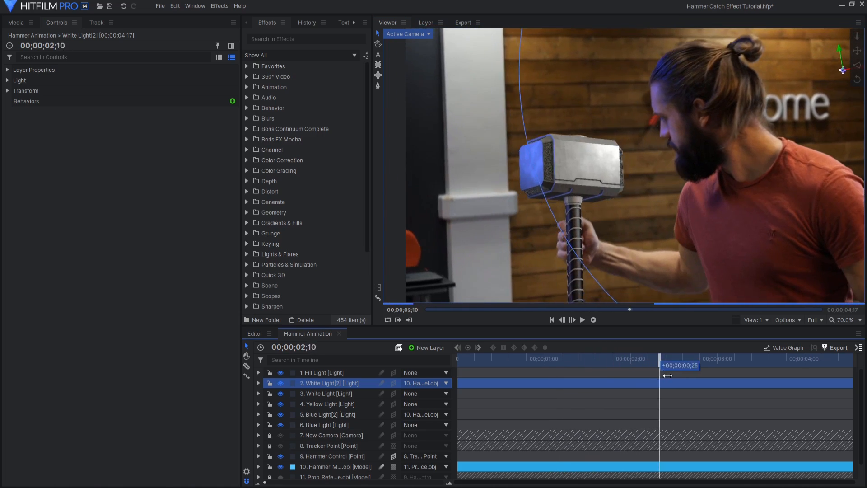
{"action": "left_click_drag", "start_coordinate": [664, 367], "coordinate": [745, 376]}
{"action": "left_click", "coordinate": [582, 320]}
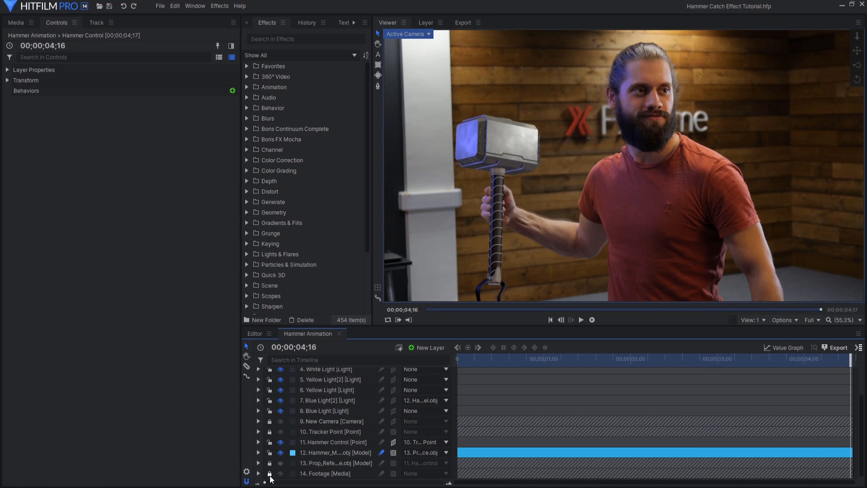
- Unlock and hide the Footage layer, and show a checkerboard background behind the hammer
{"action": "left_click", "coordinate": [270, 473]}
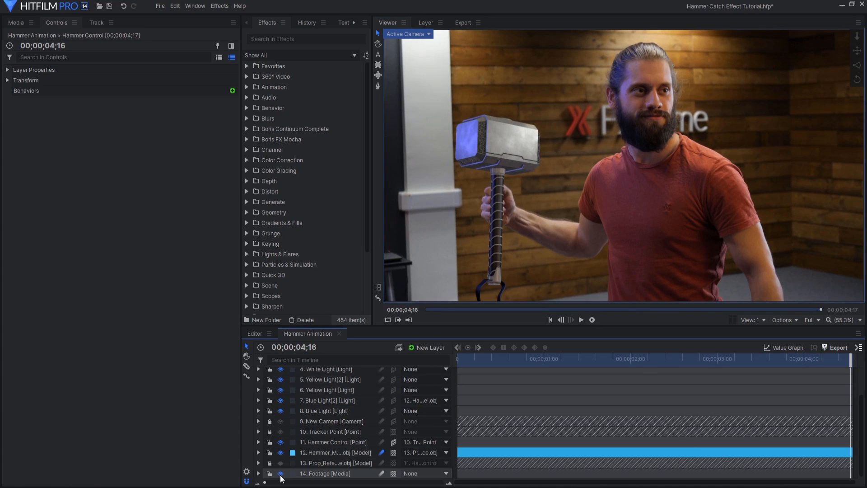
{"action": "left_click", "coordinate": [280, 473]}
{"action": "left_click", "coordinate": [782, 320]}
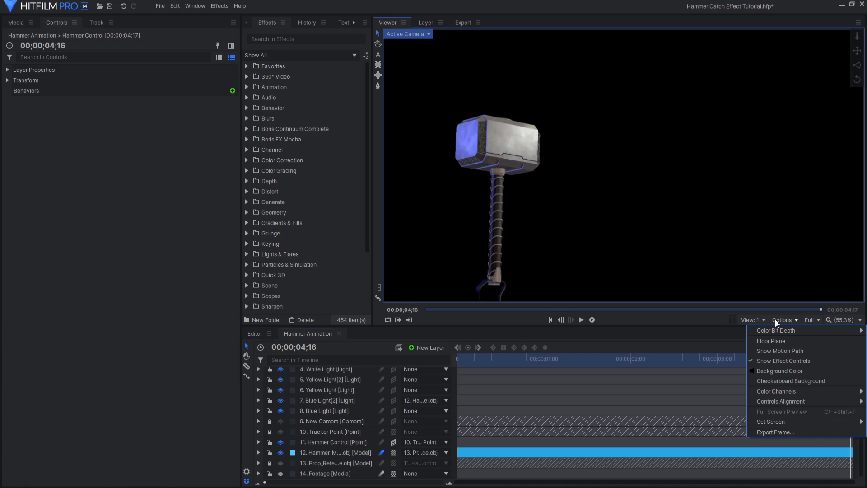
{"action": "left_click", "coordinate": [777, 382]}
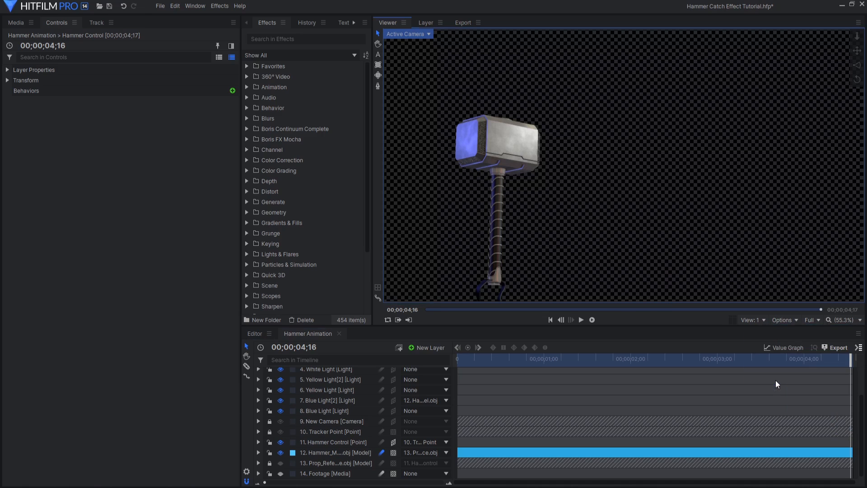
- Queue the In-to-Out area of Hammer Animation for export with the PNG Sequence with Alpha preset
{"action": "left_click", "coordinate": [860, 349]}
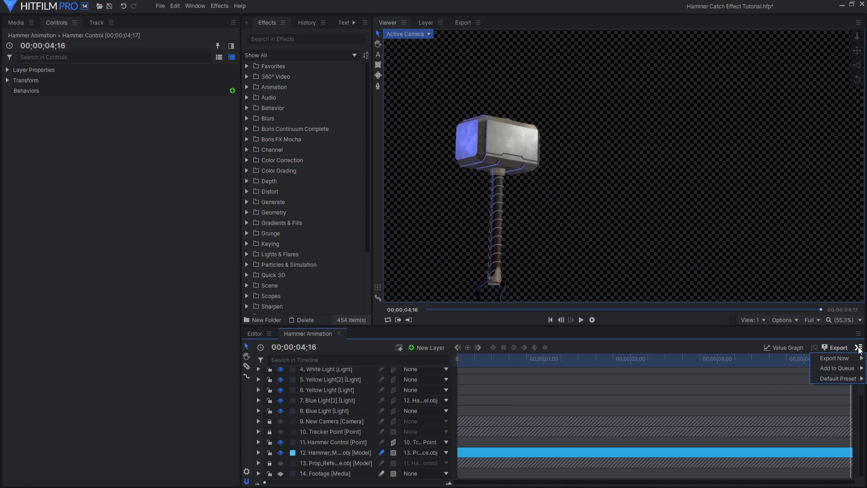
{"action": "mouse_move", "coordinate": [834, 372]}
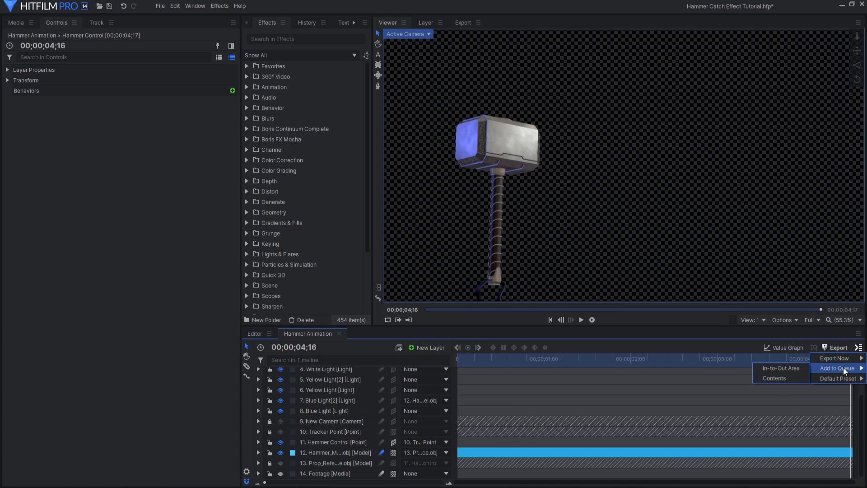
{"action": "left_click", "coordinate": [798, 371]}
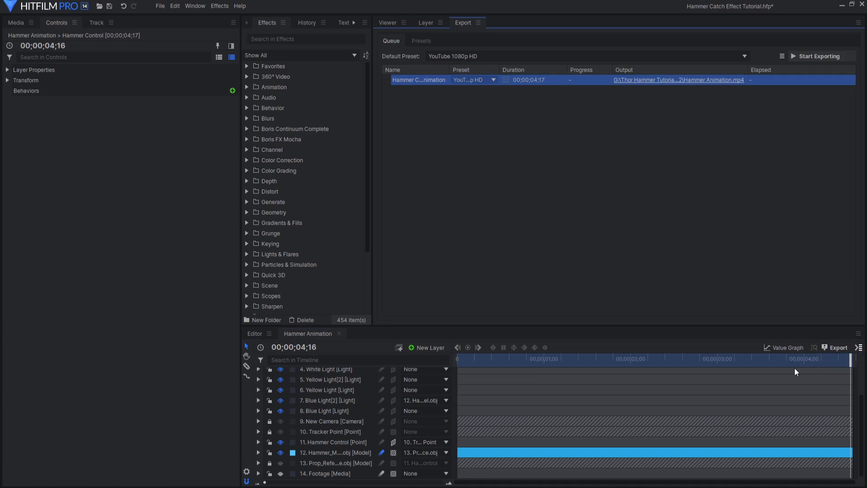
{"action": "left_click", "coordinate": [488, 81]}
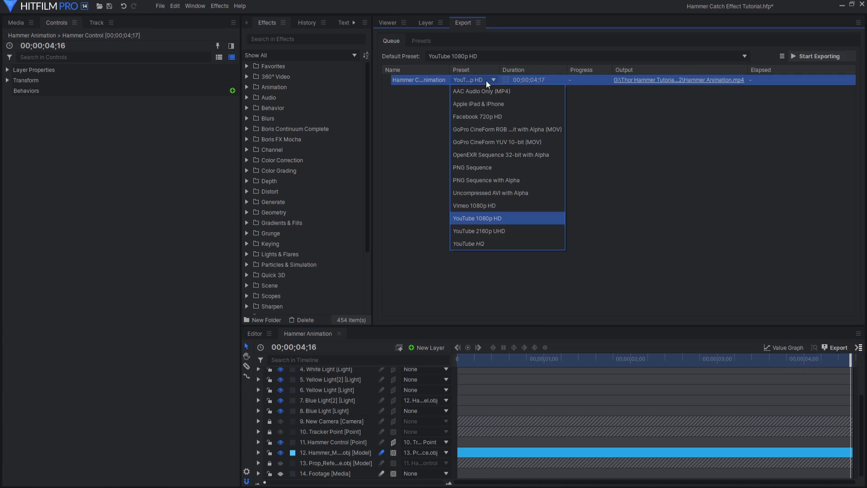
{"action": "left_click", "coordinate": [496, 179]}
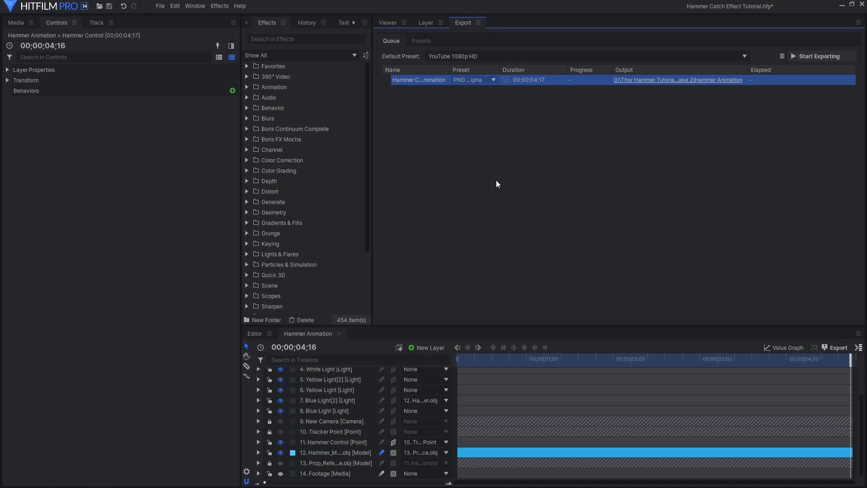
- Set the output to a new folder named Hammer_Render_01 inside Tutorial_Files and start the export
{"action": "left_click", "coordinate": [657, 80]}
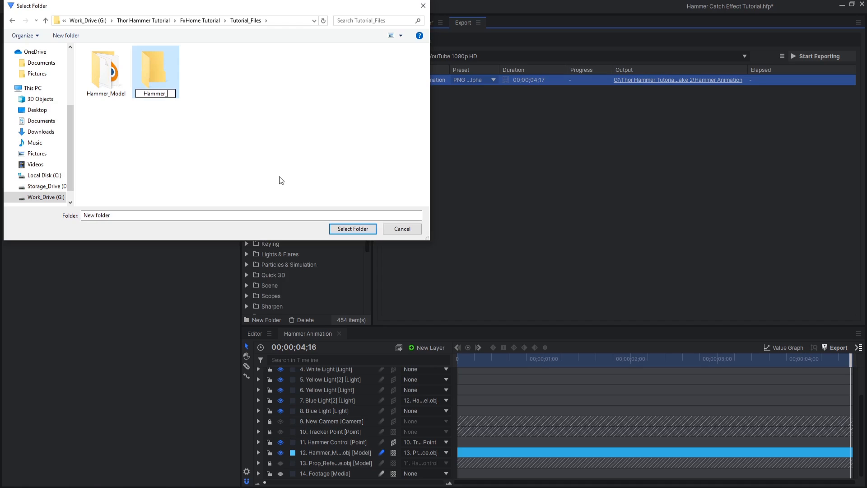
{"action": "type", "text": "r_01"}
{"action": "key", "text": "Return"}
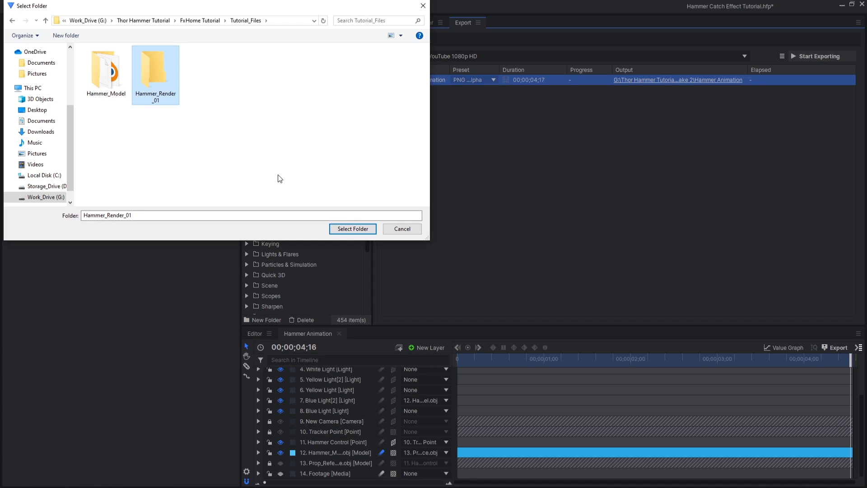
{"action": "left_click", "coordinate": [353, 229]}
{"action": "left_click", "coordinate": [806, 57]}
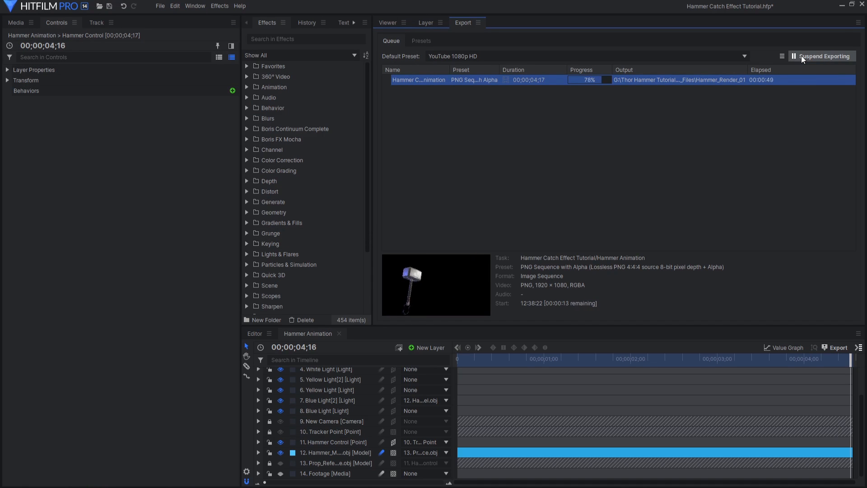
- Duplicate the Hammer Animation composite shot in the project media and name the copy Hammer Comp
{"action": "right_click", "coordinate": [95, 85]}
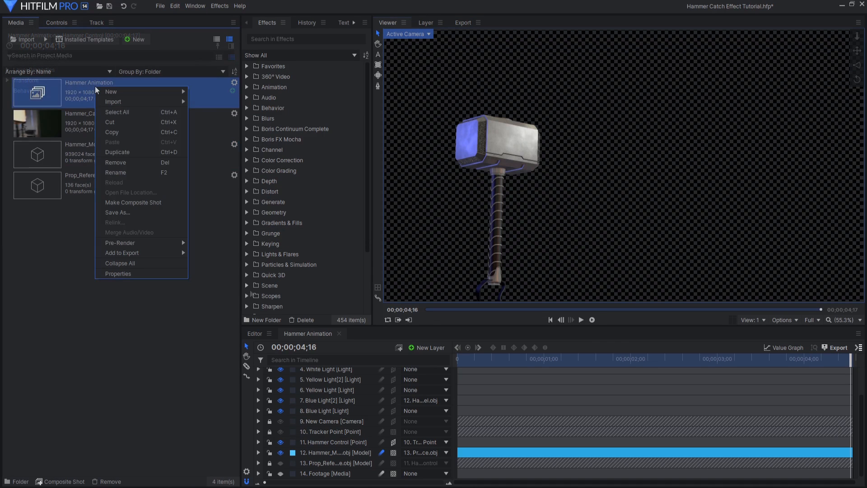
{"action": "left_click", "coordinate": [109, 120]}
{"action": "right_click", "coordinate": [104, 113]}
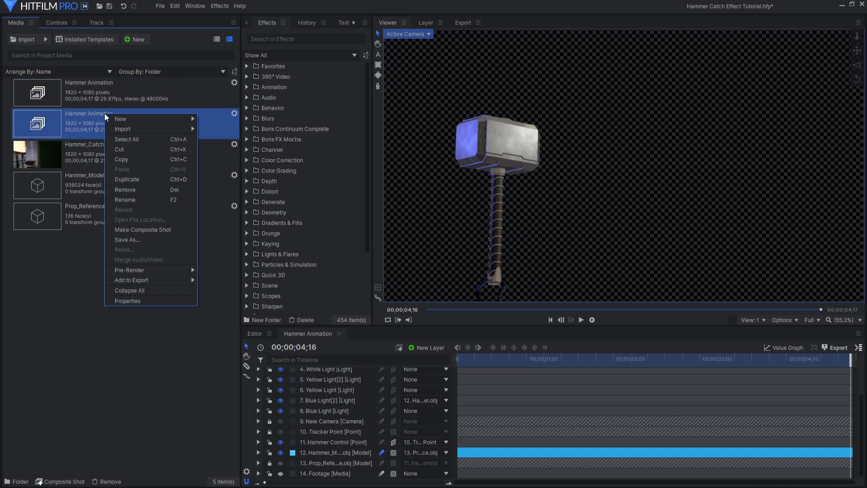
{"action": "left_click", "coordinate": [126, 199]}
{"action": "type", "text": "Hammer Comn"}
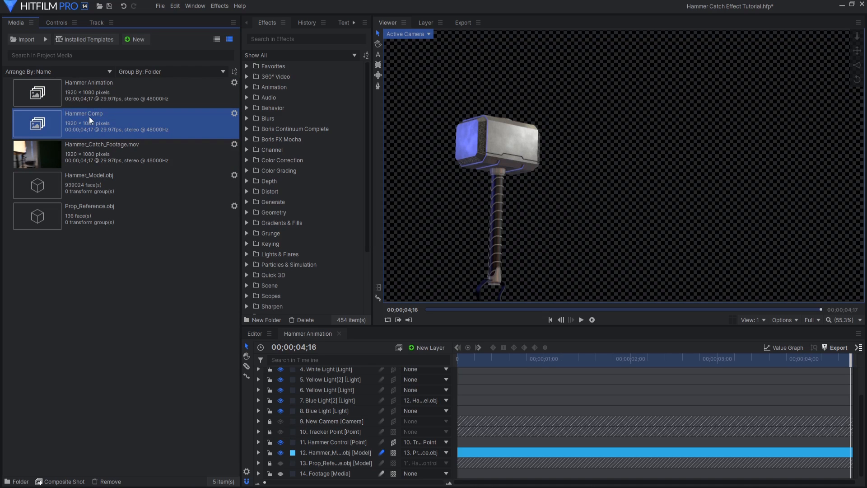
- Open Hammer Comp, delete every layer except Footage, and make the footage visible
{"action": "double_click", "coordinate": [89, 116]}
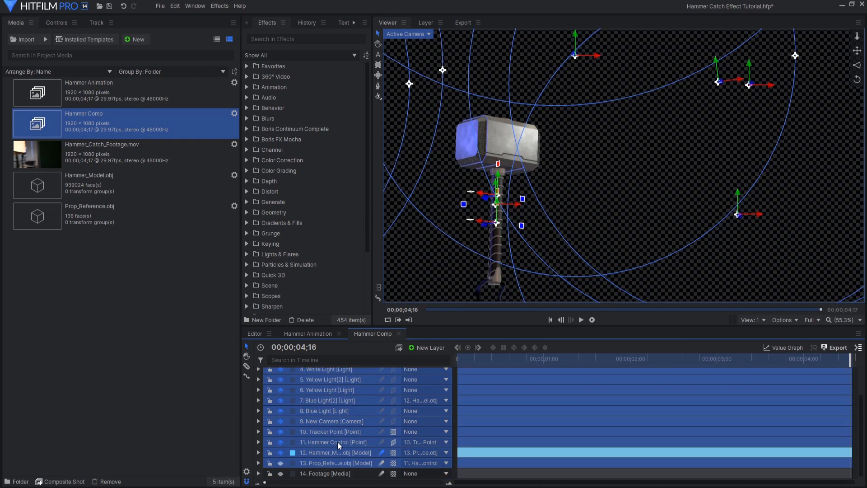
{"action": "key", "text": "Delete"}
{"action": "left_click", "coordinate": [497, 278]}
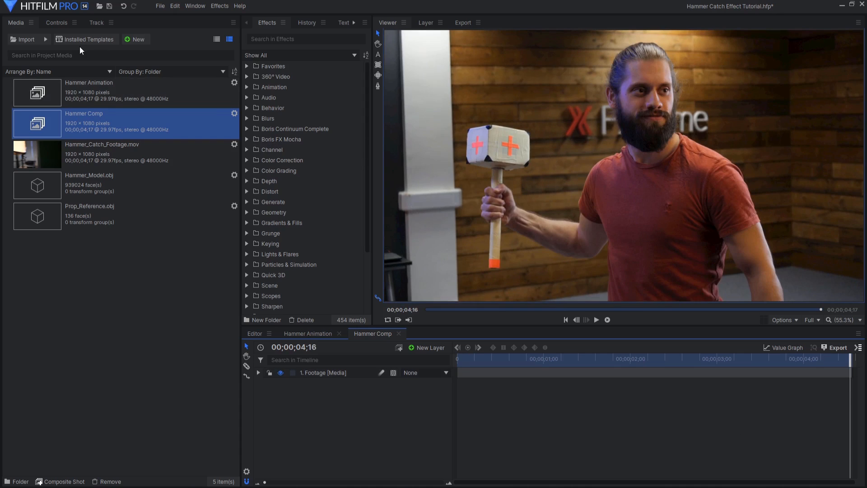
- Import the Hammer_Render_01 folder as an image sequence and place it above the Footage layer in Hammer Comp
{"action": "left_click", "coordinate": [47, 39]}
{"action": "left_click", "coordinate": [56, 59]}
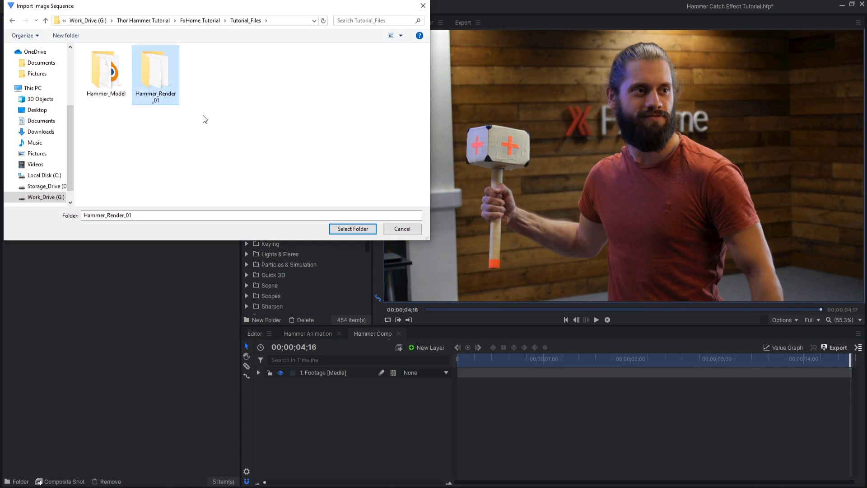
{"action": "left_click", "coordinate": [339, 229]}
{"action": "left_click_drag", "start_coordinate": [155, 240], "coordinate": [340, 368]}
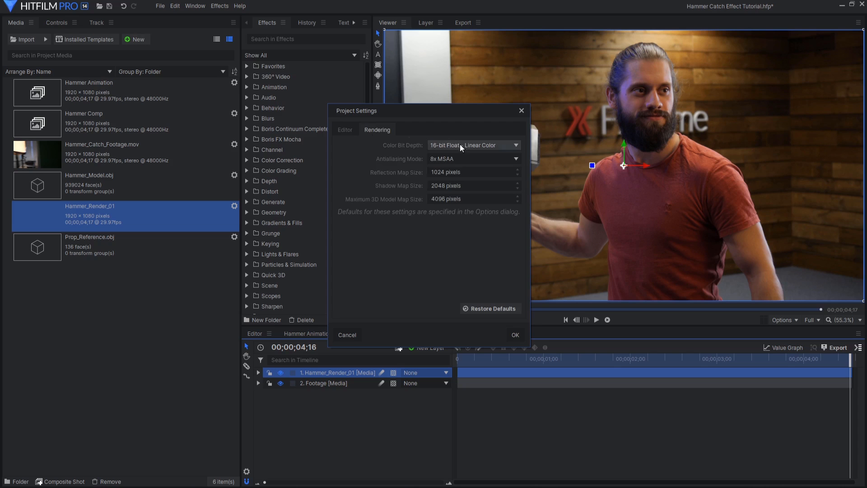
- Set the project's color bit depth to 16-bit Float and play the composite
{"action": "left_click", "coordinate": [465, 145]}
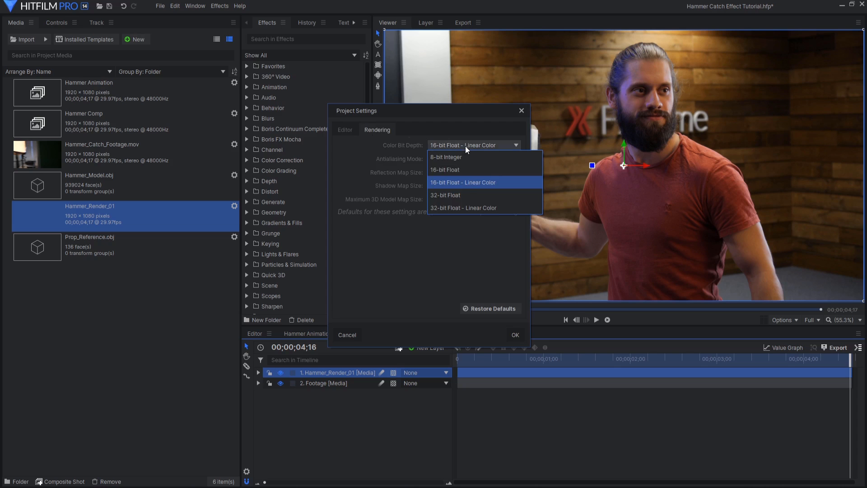
{"action": "left_click", "coordinate": [461, 169]}
{"action": "left_click", "coordinate": [518, 334]}
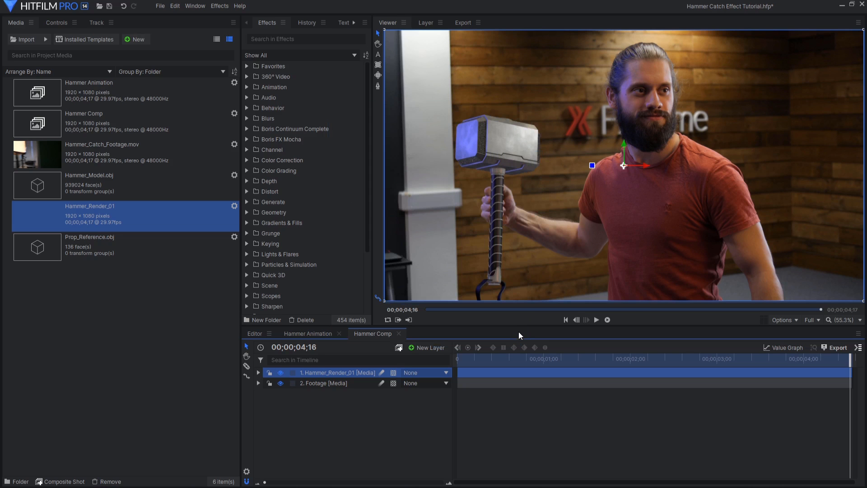
{"action": "left_click", "coordinate": [597, 319]}
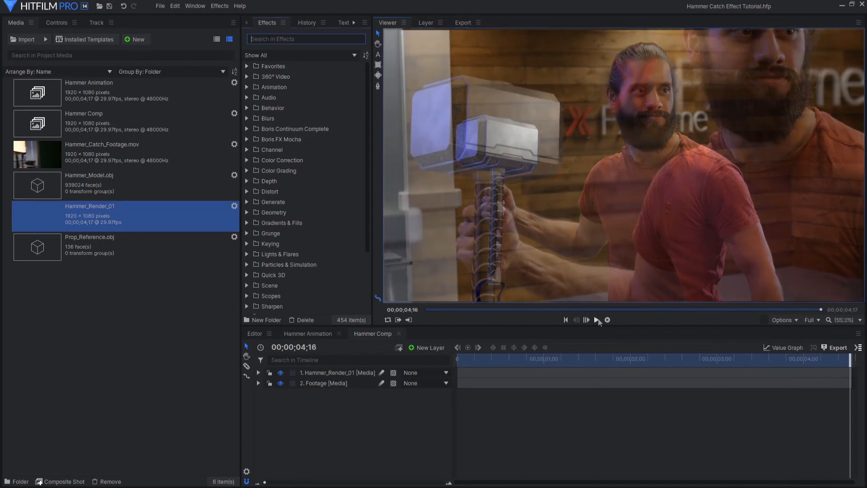
- Find the Curves effect and apply it to the Hammer_Render_01 layer
{"action": "left_click", "coordinate": [270, 40]}
{"action": "type", "text": "curv"}
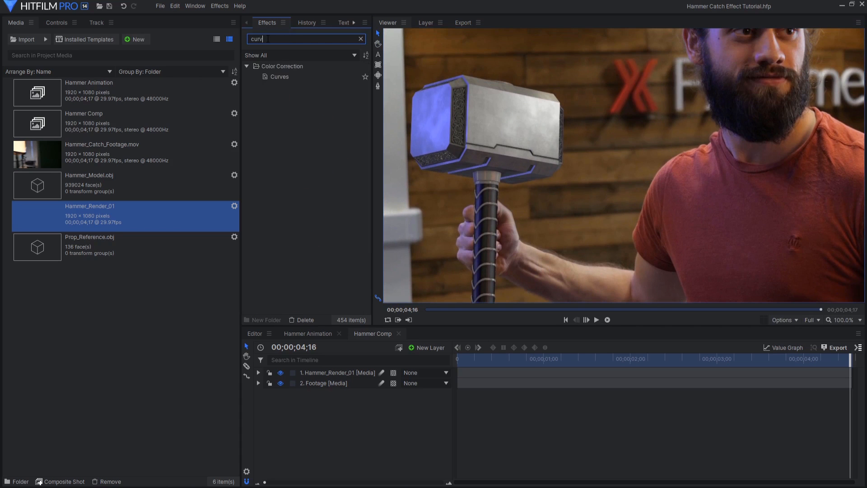
{"action": "left_click_drag", "start_coordinate": [286, 76], "coordinate": [348, 373]}
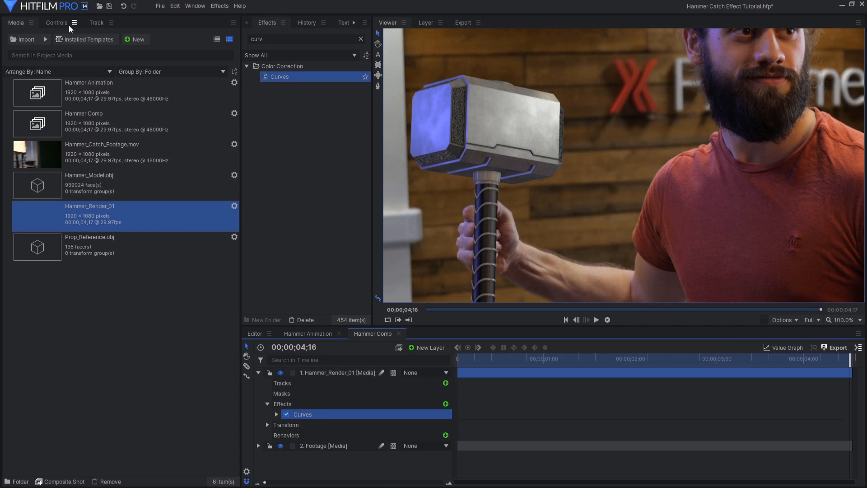
- Shape the hammer's RGB curve into a mild contrast curve with slightly lowered shadows, and compare it with the effect off
{"action": "left_click", "coordinate": [56, 22]}
{"action": "left_click", "coordinate": [18, 111]}
{"action": "left_click", "coordinate": [188, 274]}
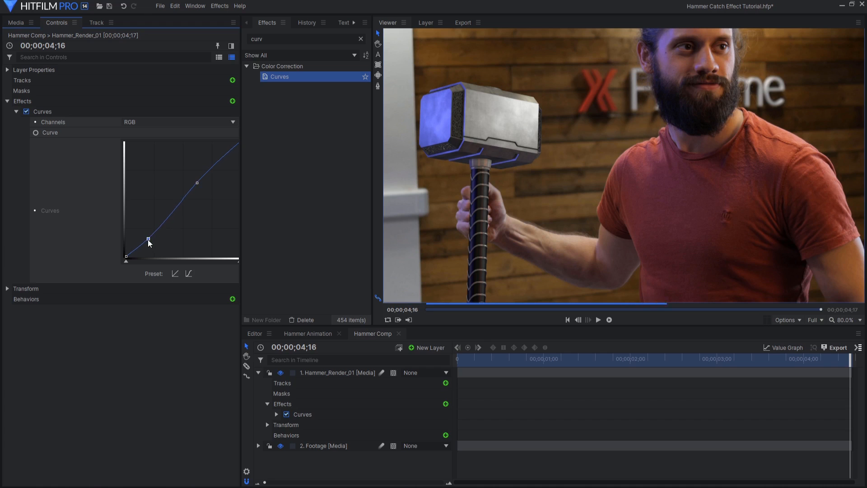
{"action": "left_click_drag", "start_coordinate": [149, 239], "coordinate": [143, 242]}
{"action": "left_click", "coordinate": [167, 216]}
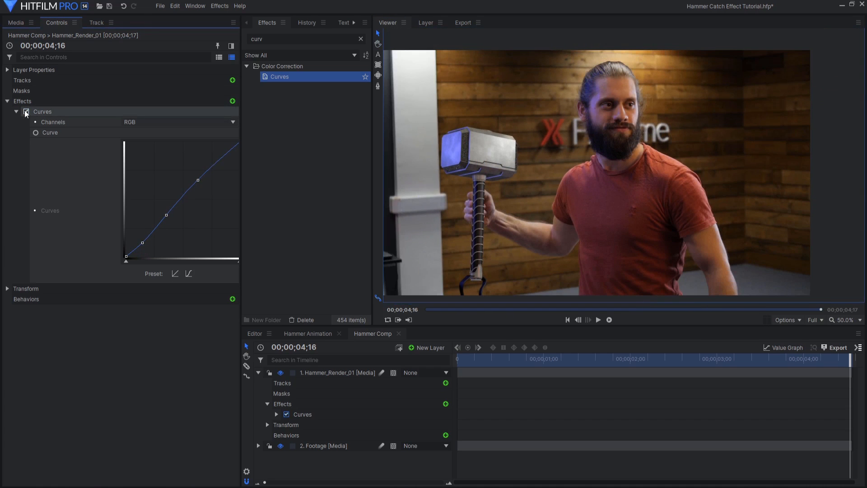
{"action": "left_click", "coordinate": [26, 112]}
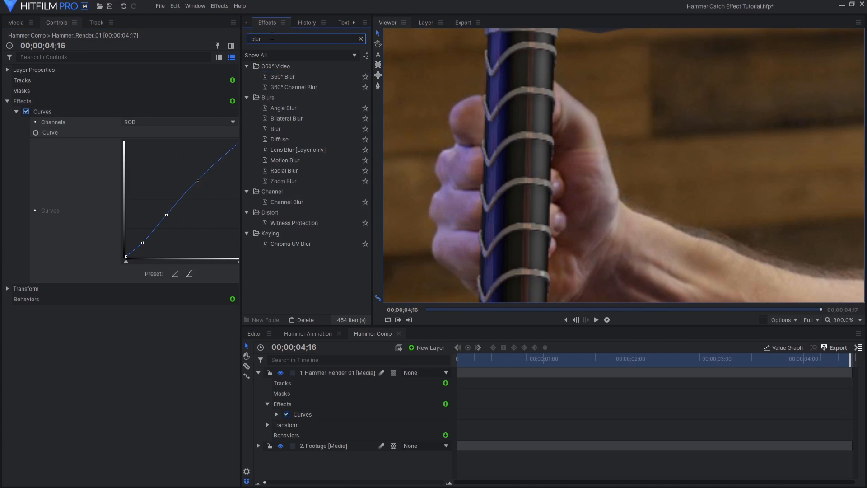
- Add a Blur effect to the Hammer_Render_01 layer and set its radius to 0.4 px
{"action": "left_click_drag", "start_coordinate": [276, 129], "coordinate": [82, 244]}
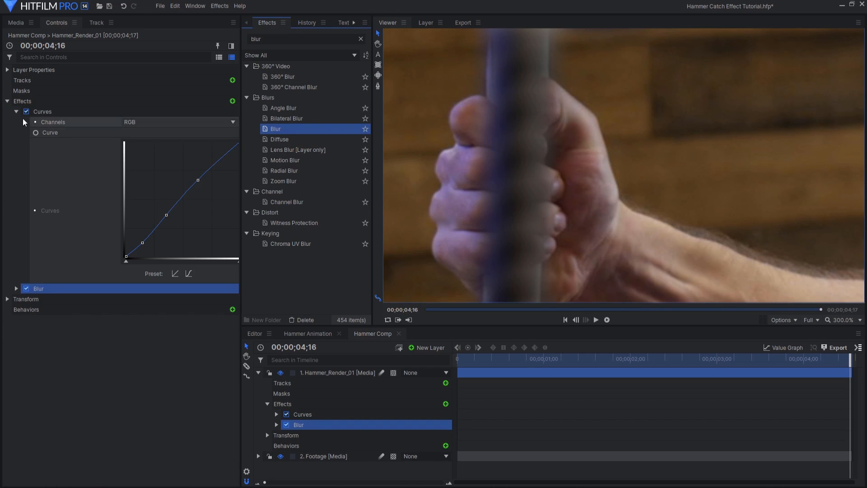
{"action": "left_click", "coordinate": [16, 112]}
{"action": "left_click", "coordinate": [16, 122]}
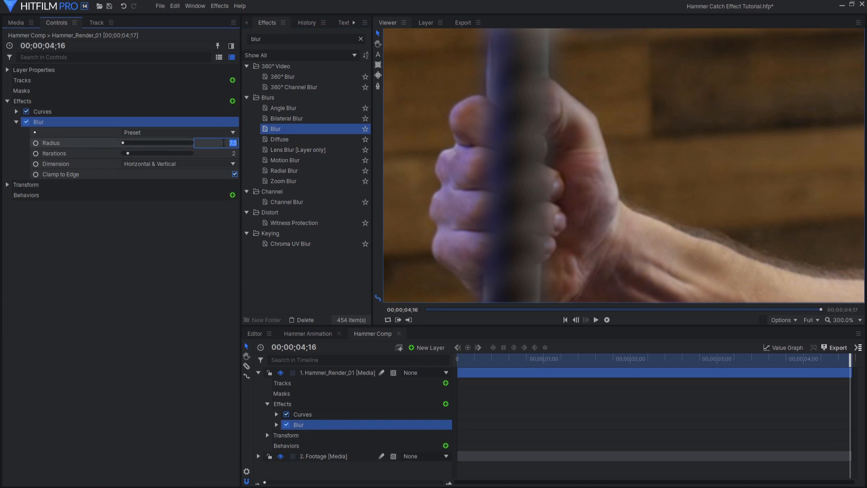
{"action": "type", "text": "0.4"}
{"action": "key", "text": "Return"}
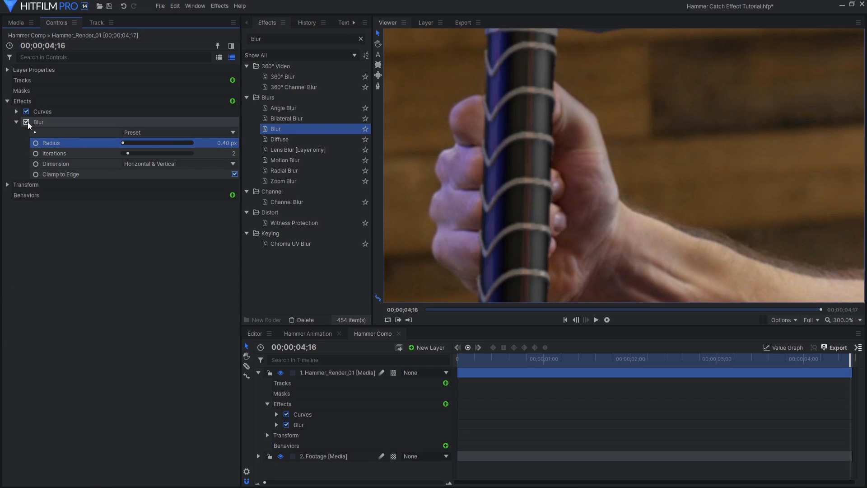
- Add a Grain effect to the hammer layer with size 0.2 and monochrome grain enabled
{"action": "double_click", "coordinate": [272, 40]}
{"action": "type", "text": "noise"}
{"action": "left_click_drag", "start_coordinate": [277, 149], "coordinate": [136, 179]}
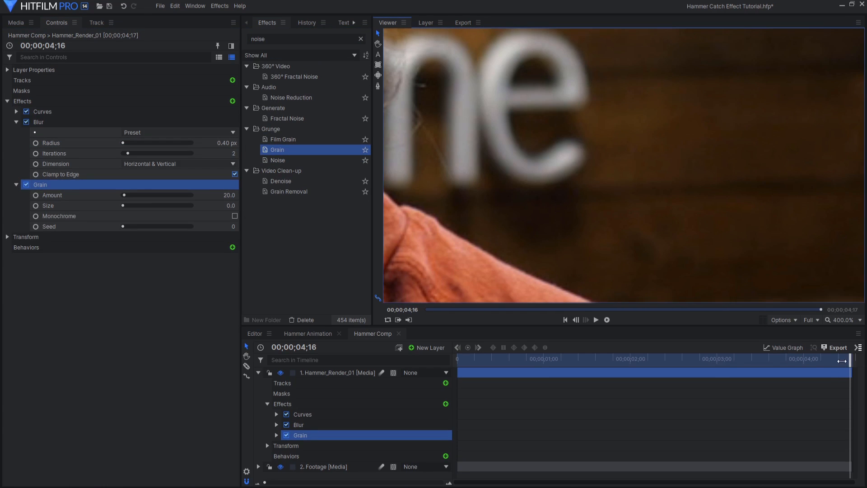
{"action": "left_click_drag", "start_coordinate": [847, 362], "coordinate": [817, 364]}
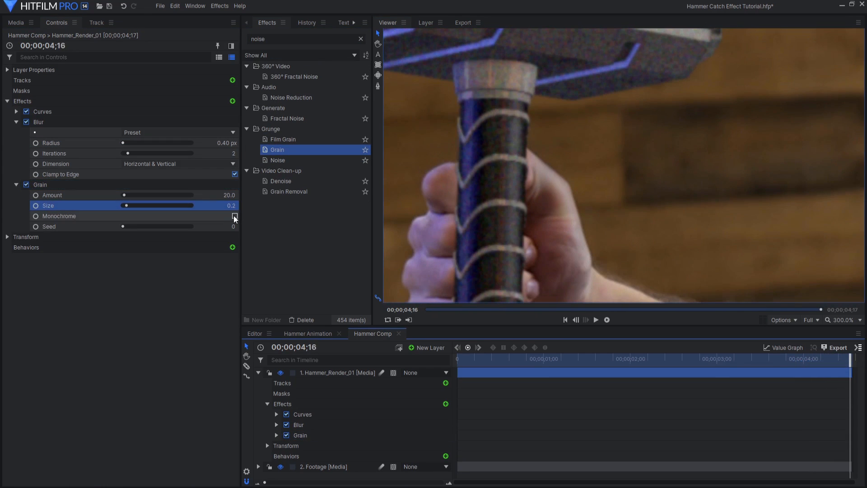
{"action": "left_click", "coordinate": [234, 216]}
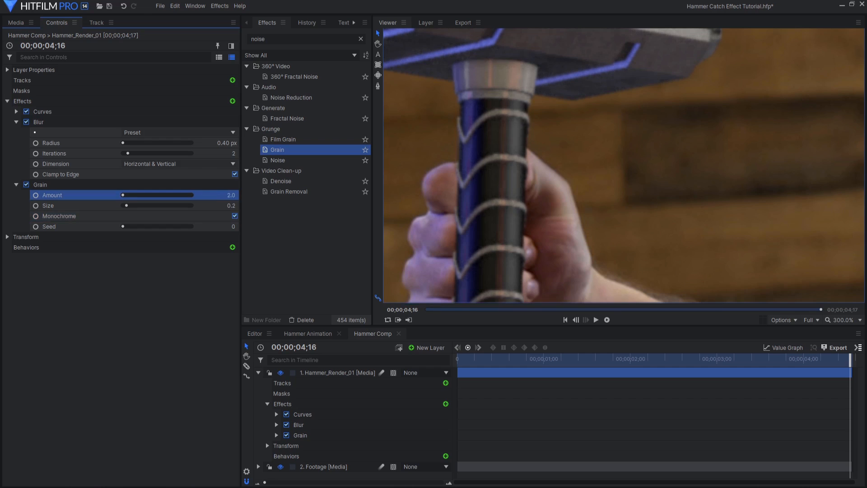
- Set the Grain amount to 6 to match the footage, and compare the hammer with the grain off and on
{"action": "mouse_move", "coordinate": [848, 361]}
{"action": "left_mouse_down"}
{"action": "mouse_move", "coordinate": [829, 362]}
{"action": "mouse_move", "coordinate": [848, 364]}
{"action": "left_mouse_up"}
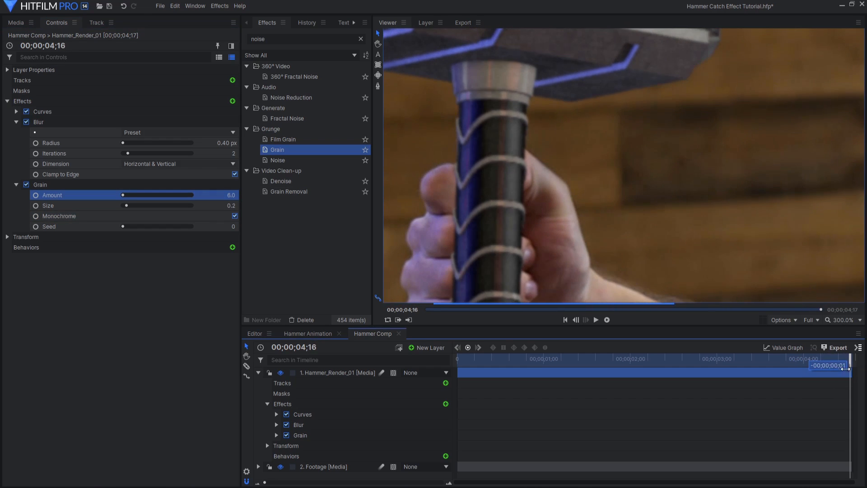
{"action": "left_click_drag", "start_coordinate": [749, 219], "coordinate": [755, 279]}
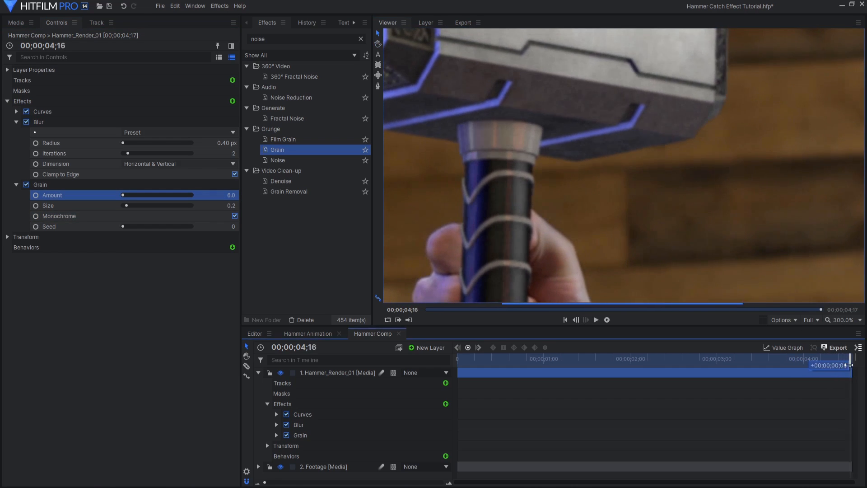
{"action": "left_click", "coordinate": [26, 185]}
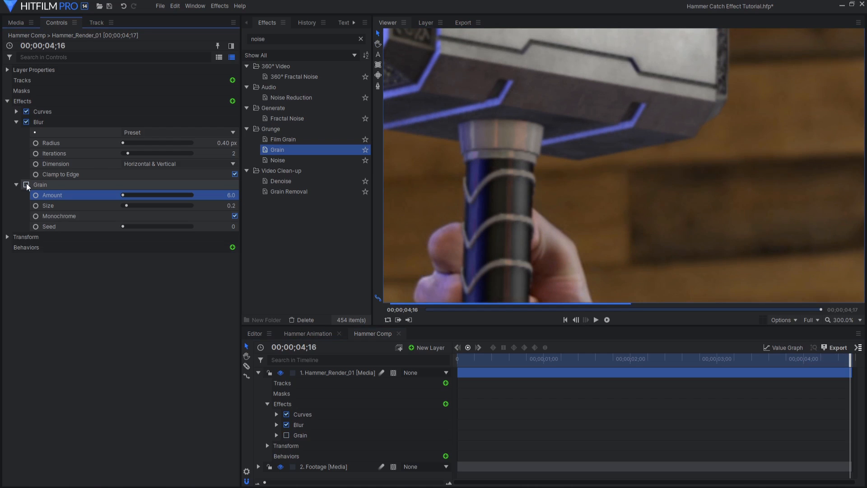
{"action": "left_click", "coordinate": [26, 184]}
{"action": "left_click", "coordinate": [860, 320]}
{"action": "left_click", "coordinate": [842, 471]}
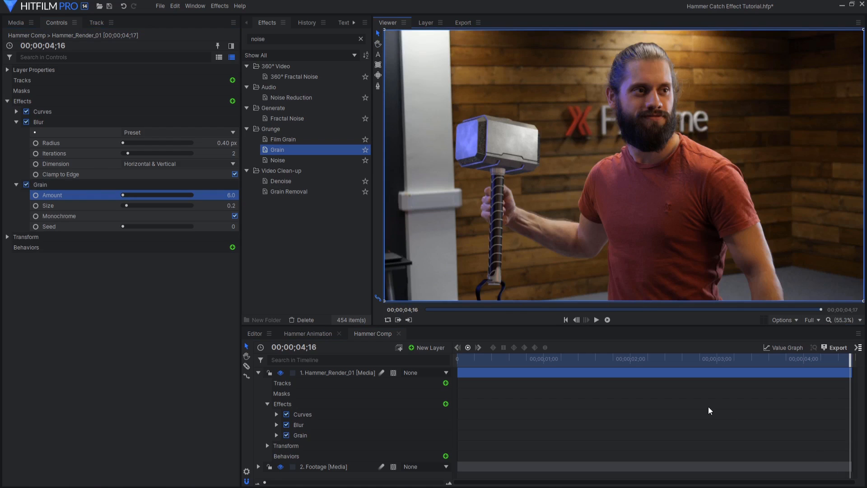
- Apply the Mocha HitFilm effect to the Footage layer and launch the mocha interface
{"action": "left_click", "coordinate": [258, 373]}
{"action": "left_click", "coordinate": [362, 430]}
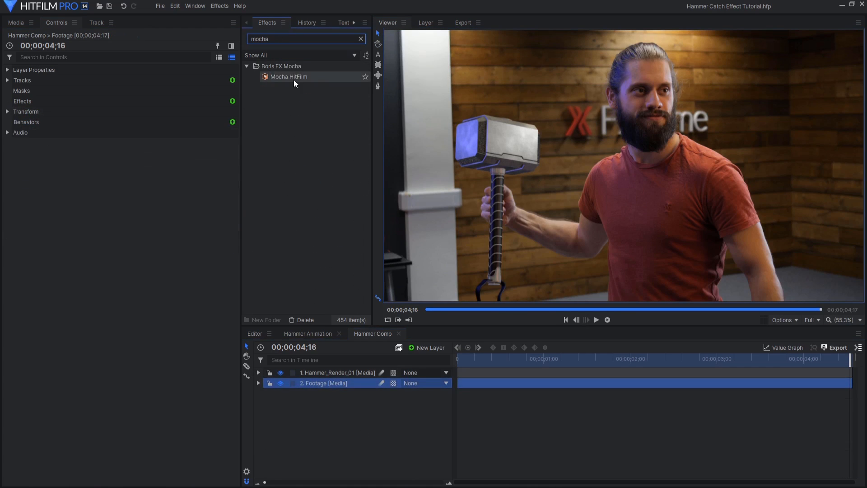
{"action": "left_click_drag", "start_coordinate": [294, 80], "coordinate": [310, 382]}
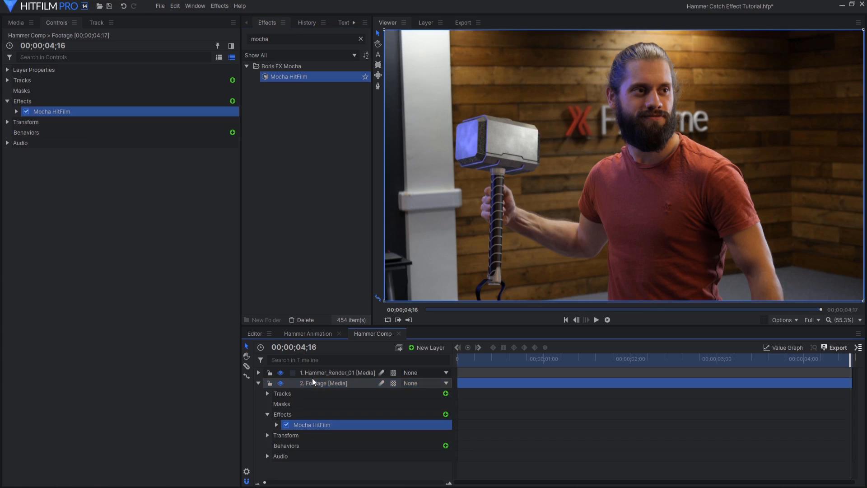
{"action": "left_click", "coordinate": [15, 112]}
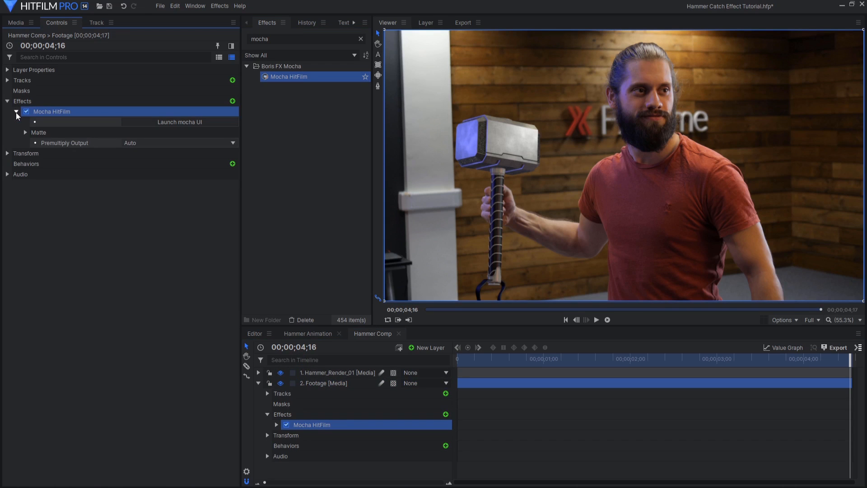
{"action": "left_click", "coordinate": [202, 120]}
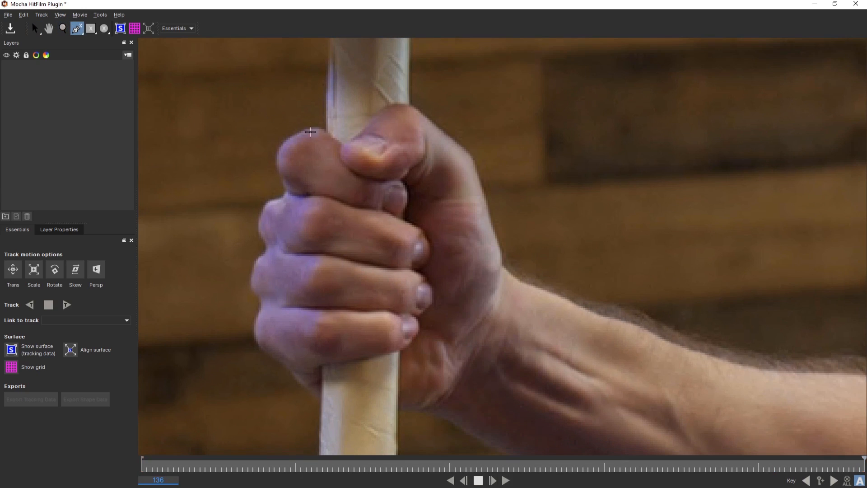
- Outline the gripping hand with a spline layer named Hand at frame 136, and track its translation, scale and rotation backward
{"action": "left_click", "coordinate": [316, 125]}
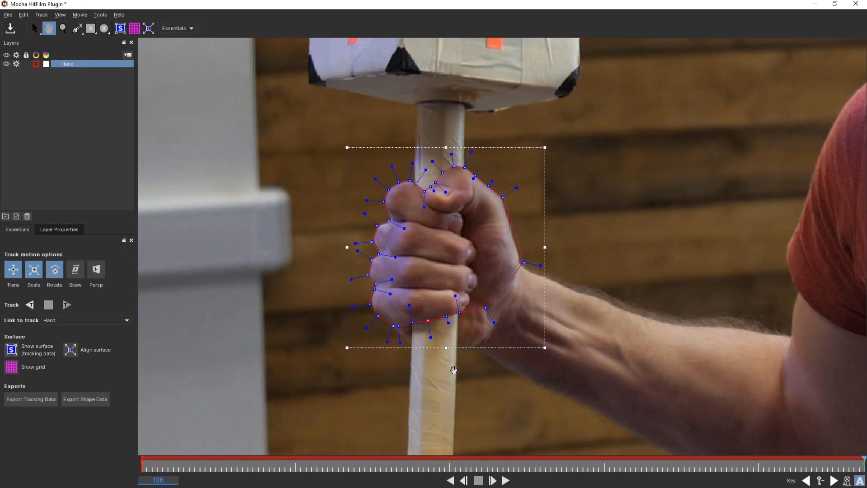
{"action": "left_click_drag", "start_coordinate": [454, 370], "coordinate": [451, 338]}
{"action": "left_click", "coordinate": [30, 305]}
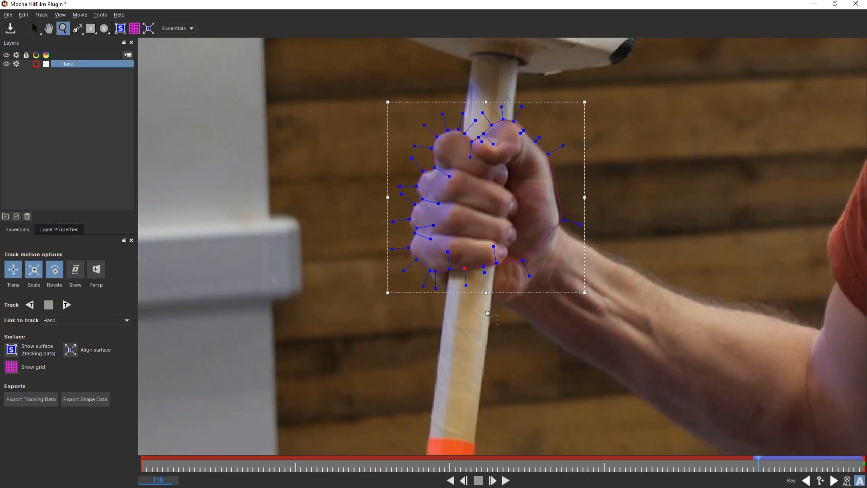
- Correct the Hand spline around the fist on earlier frames while continuing the track backward
{"action": "scroll", "coordinate": [405, 211], "scroll_direction": "up", "scroll_amount": 5}
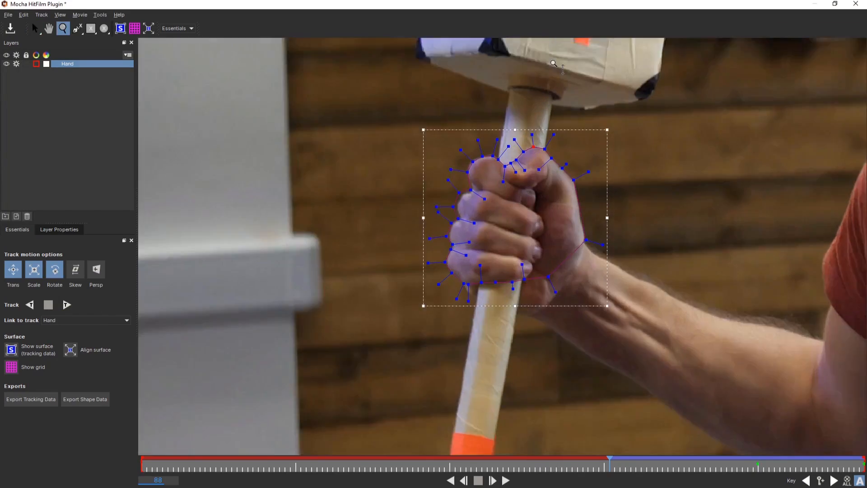
{"action": "left_click_drag", "start_coordinate": [553, 63], "coordinate": [457, 177]}
{"action": "left_click_drag", "start_coordinate": [378, 213], "coordinate": [470, 244]}
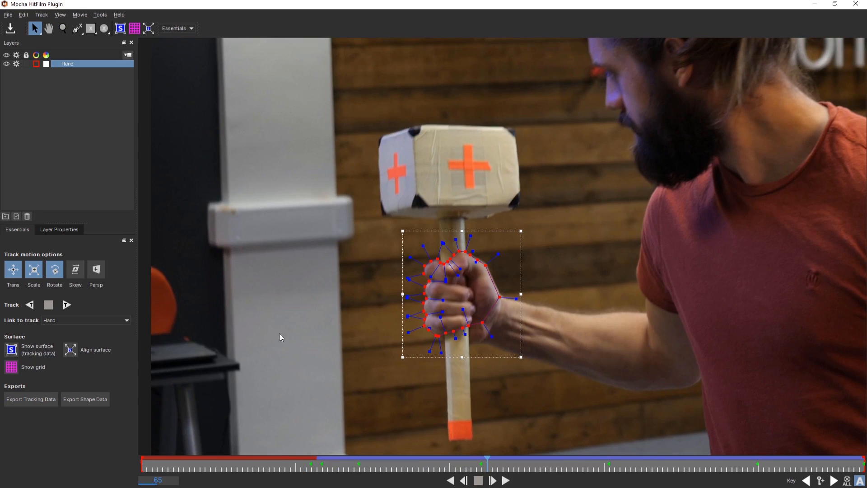
- Export the Hand layer's shape data in HitFilm [Transform & Shape] format as Mocha_Hand_Mask.hfcs in Tutorial_Files, and close mocha
{"action": "left_click", "coordinate": [93, 398]}
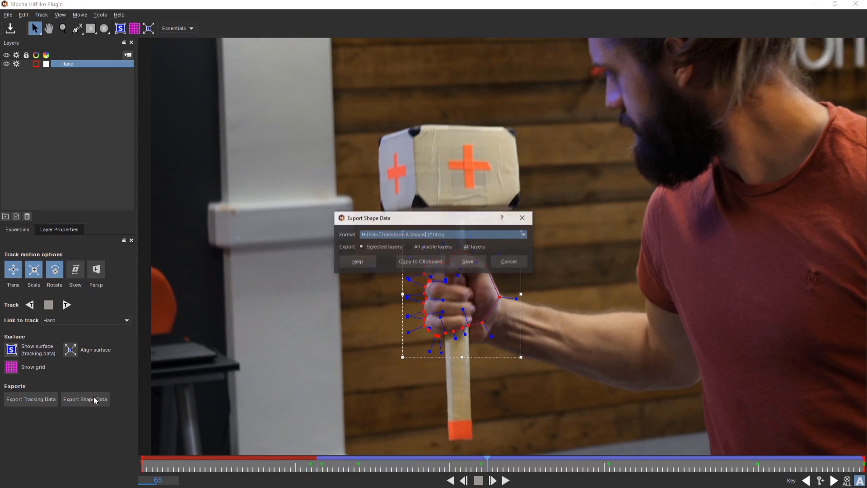
{"action": "left_click", "coordinate": [468, 262]}
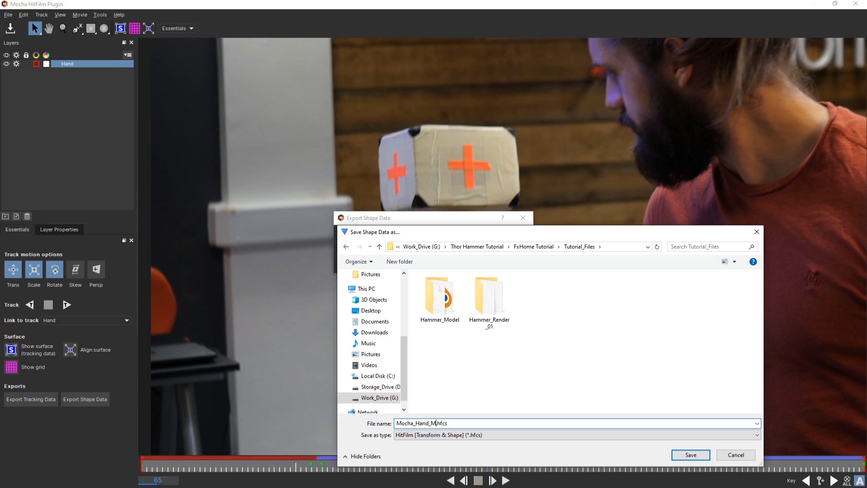
{"action": "left_click", "coordinate": [688, 456]}
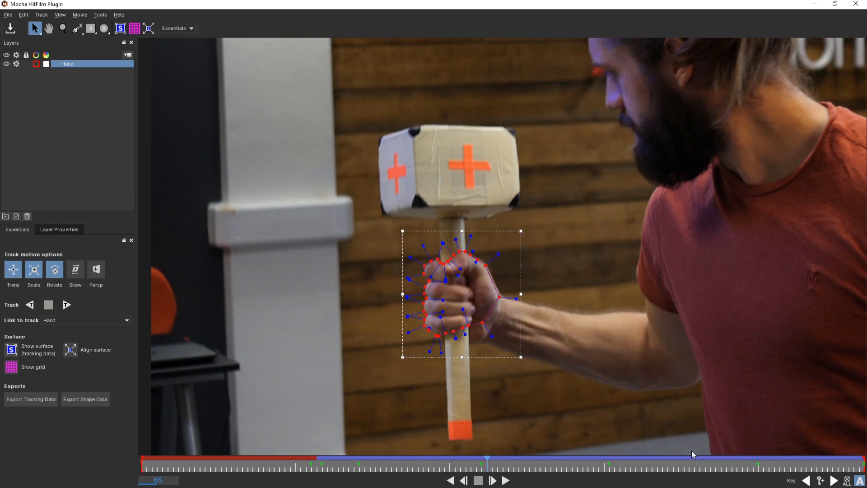
{"action": "left_click", "coordinate": [856, 4]}
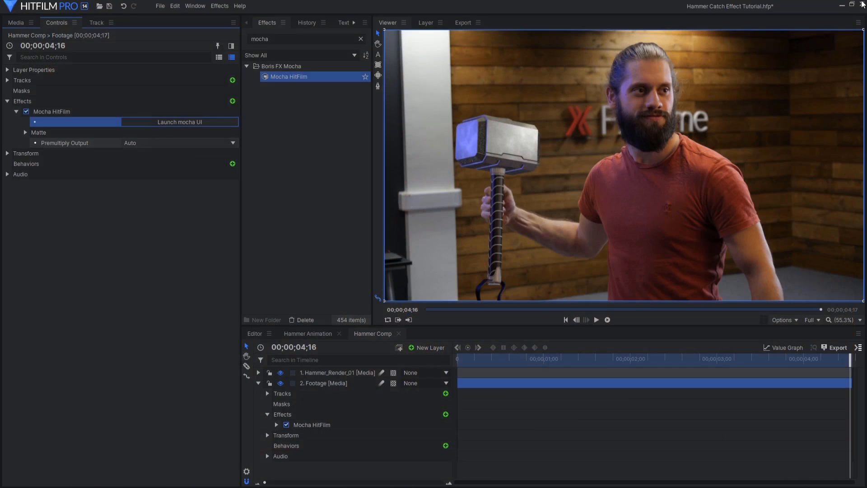
- Import the Mocha_Hand_Mask.hfcs composite shot into the project media
{"action": "left_click", "coordinate": [15, 22]}
{"action": "left_click", "coordinate": [50, 41]}
{"action": "left_click", "coordinate": [56, 60]}
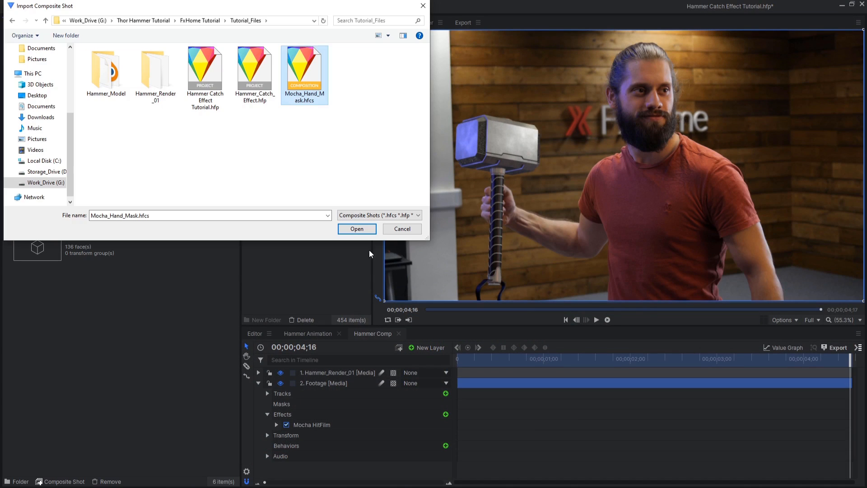
{"action": "key", "text": "Return"}
- Copy the Hand plane from the imported Input shot and duplicate the Footage layer above the hammer render in Hammer Comp
{"action": "right_click", "coordinate": [317, 373]}
{"action": "left_click", "coordinate": [342, 231]}
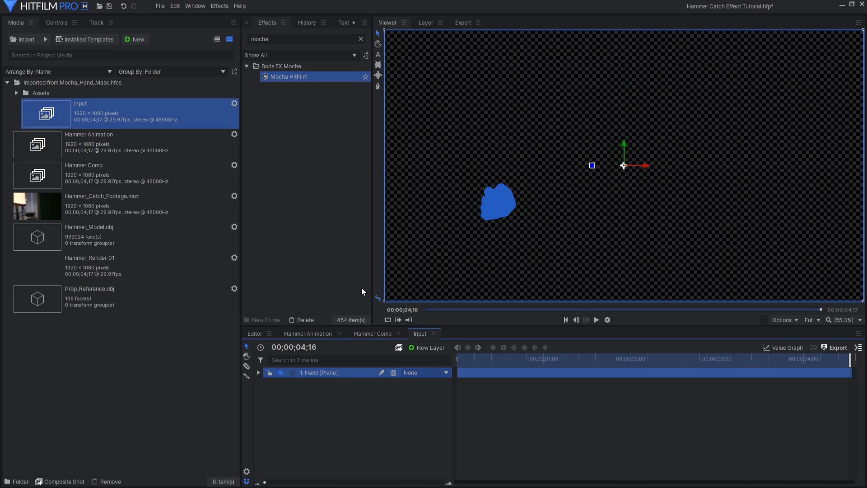
{"action": "left_click", "coordinate": [373, 333]}
{"action": "left_click", "coordinate": [334, 384]}
{"action": "right_click", "coordinate": [334, 384]}
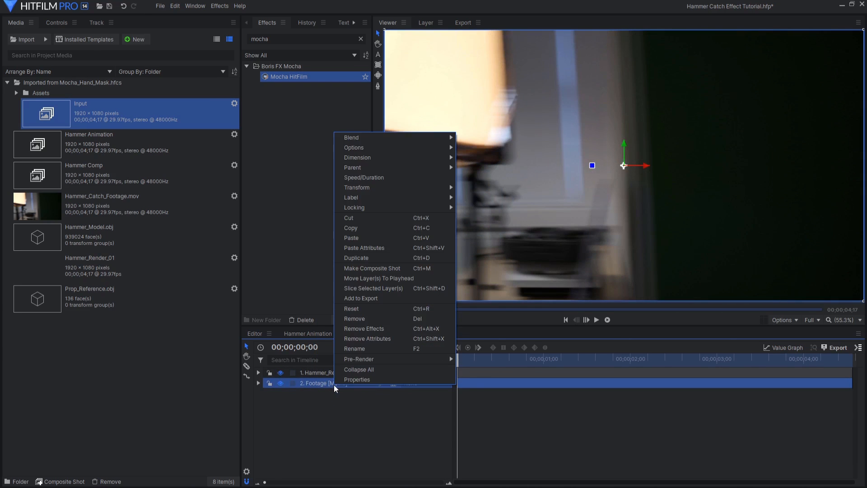
{"action": "left_click", "coordinate": [357, 257]}
{"action": "left_click_drag", "start_coordinate": [340, 372], "coordinate": [340, 371]}
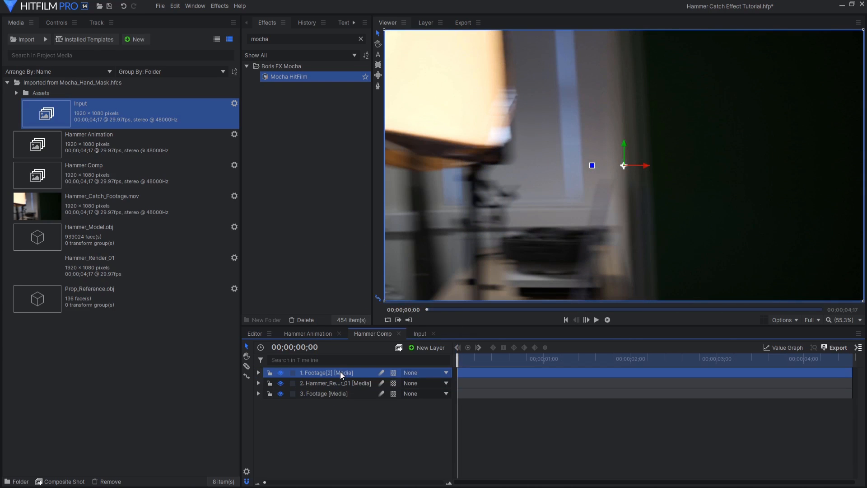
- Paste the copied Spline 1 mask onto the duplicate footage layer and set its feather strength to 2 px
{"action": "right_click", "coordinate": [340, 371]}
{"action": "left_click", "coordinate": [388, 240]}
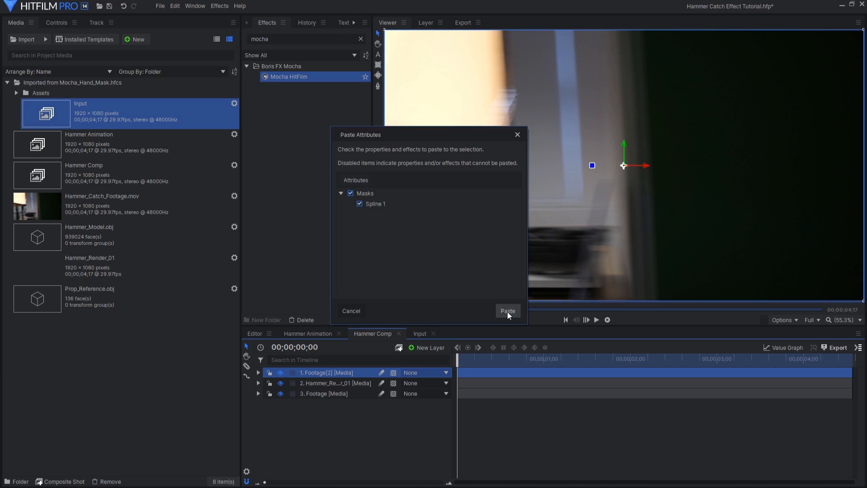
{"action": "left_click", "coordinate": [508, 312]}
{"action": "left_click_drag", "start_coordinate": [461, 360], "coordinate": [484, 360]}
{"action": "left_click_drag", "start_coordinate": [485, 360], "coordinate": [740, 363]}
{"action": "left_click", "coordinate": [285, 415]}
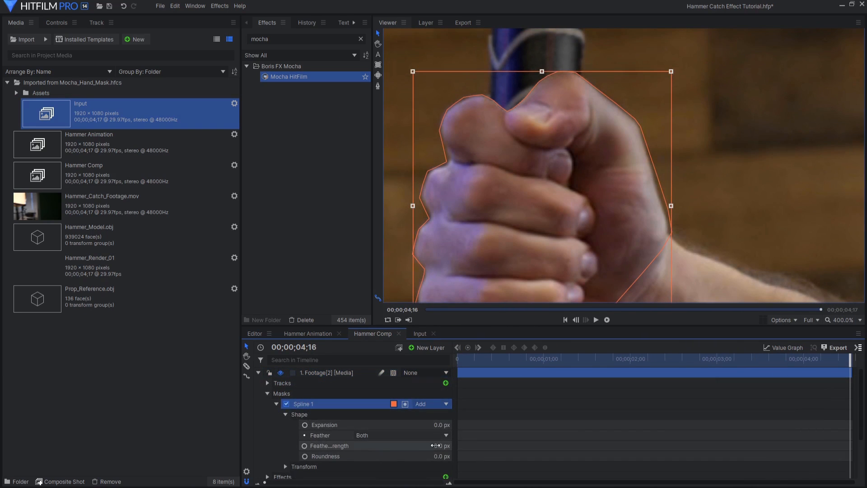
{"action": "left_click_drag", "start_coordinate": [436, 445], "coordinate": [440, 446]}
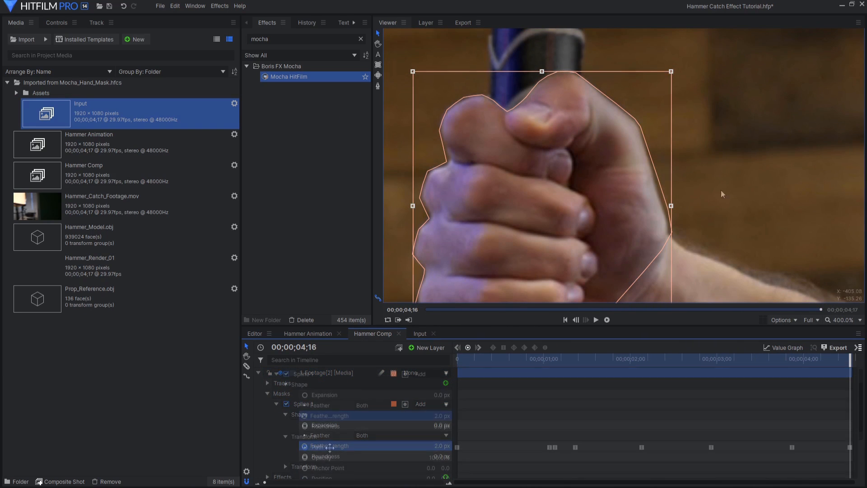
- Realign the Spline 1 path with the fist at the 00;00;01;11 keyframe and animate the feather strength, using 5 px at that frame
{"action": "scroll", "coordinate": [557, 420], "scroll_direction": "down", "scroll_amount": 3}
{"action": "double_click", "coordinate": [575, 398]}
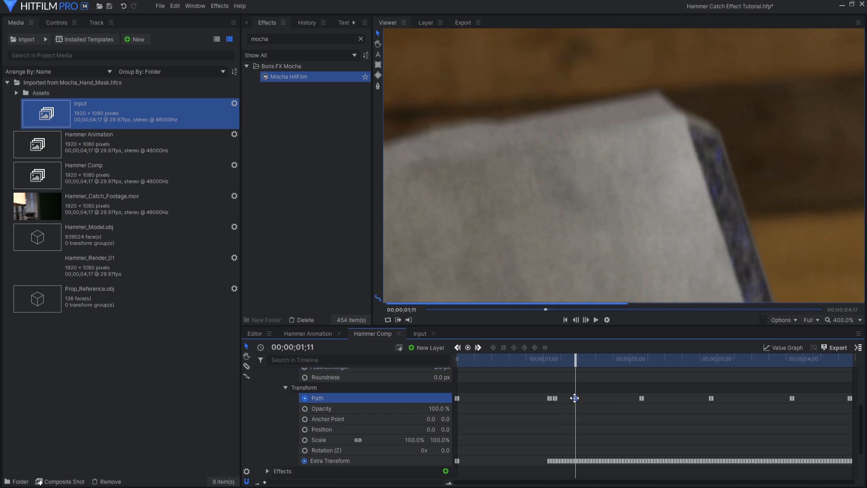
{"action": "scroll", "coordinate": [560, 210], "scroll_direction": "down", "scroll_amount": 4}
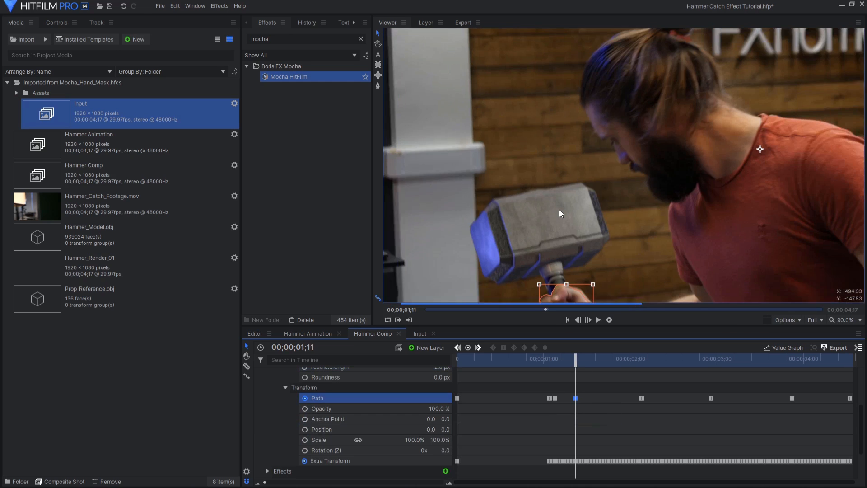
{"action": "left_click_drag", "start_coordinate": [565, 296], "coordinate": [538, 192]}
{"action": "scroll", "coordinate": [539, 194], "scroll_direction": "up", "scroll_amount": 4}
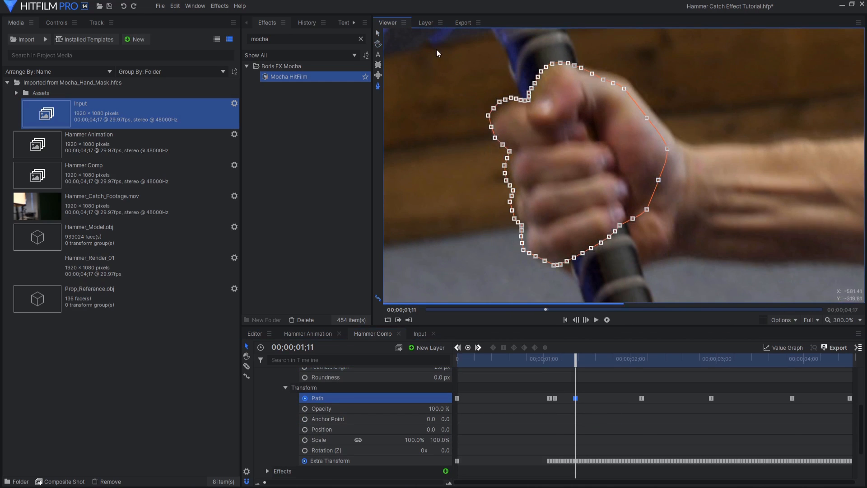
{"action": "left_click_drag", "start_coordinate": [436, 48], "coordinate": [719, 287]}
{"action": "right_click", "coordinate": [652, 213]}
{"action": "left_click", "coordinate": [658, 211]}
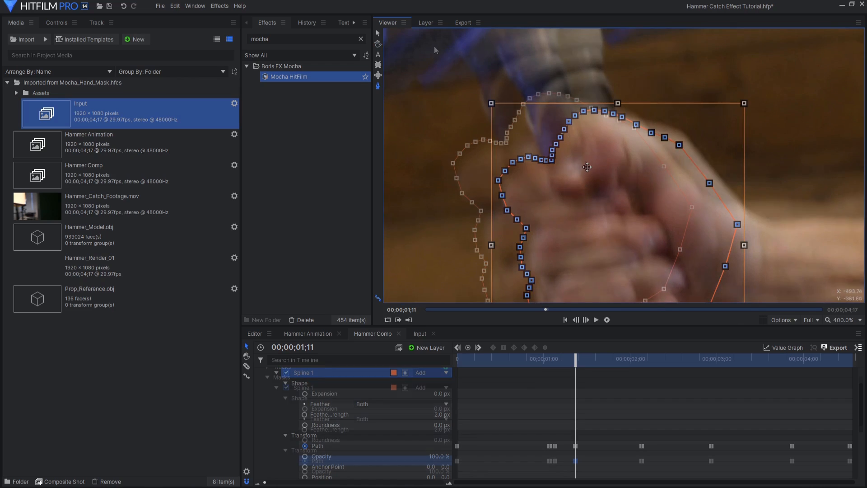
{"action": "left_click_drag", "start_coordinate": [417, 60], "coordinate": [583, 188]}
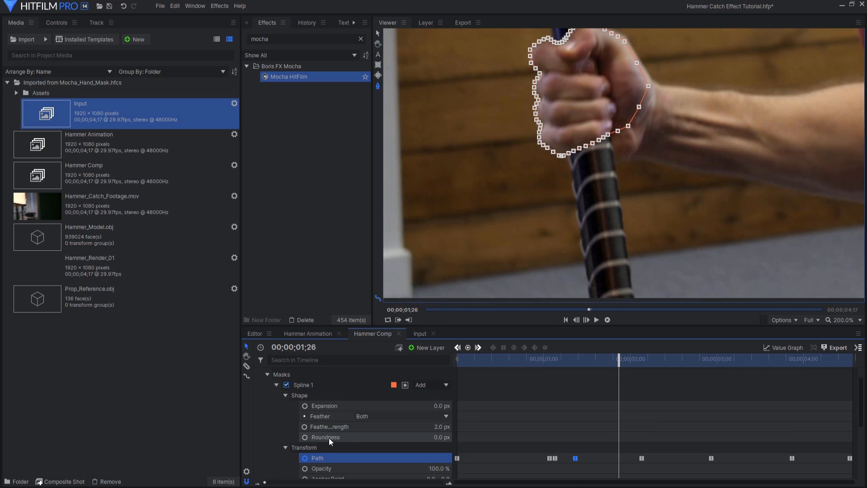
{"action": "left_click", "coordinate": [304, 427]}
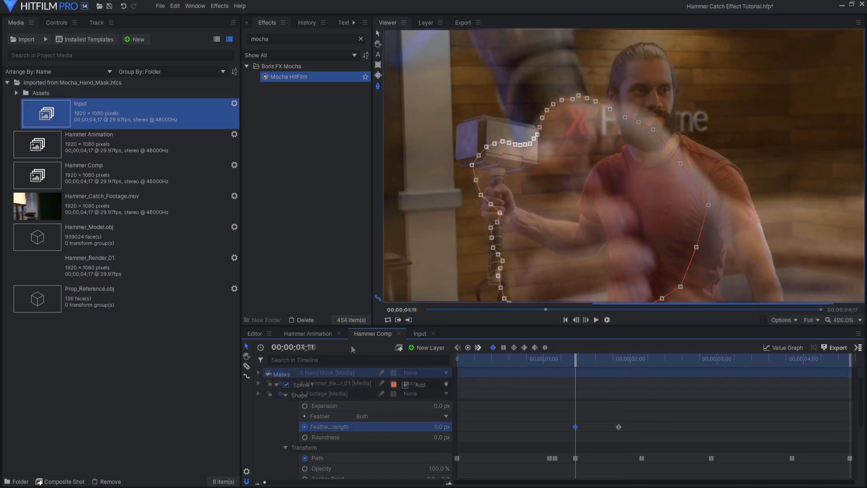
- Duplicate the Hand Mask layer and rename the copy Shadow
{"action": "right_click", "coordinate": [335, 373]}
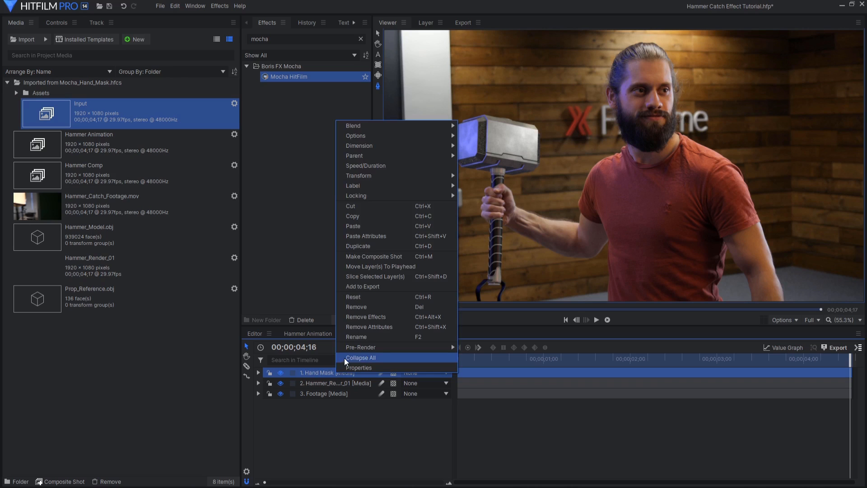
{"action": "left_click", "coordinate": [365, 247]}
{"action": "right_click", "coordinate": [321, 371]}
{"action": "left_click", "coordinate": [338, 334]}
{"action": "type", "text": "Shadow"}
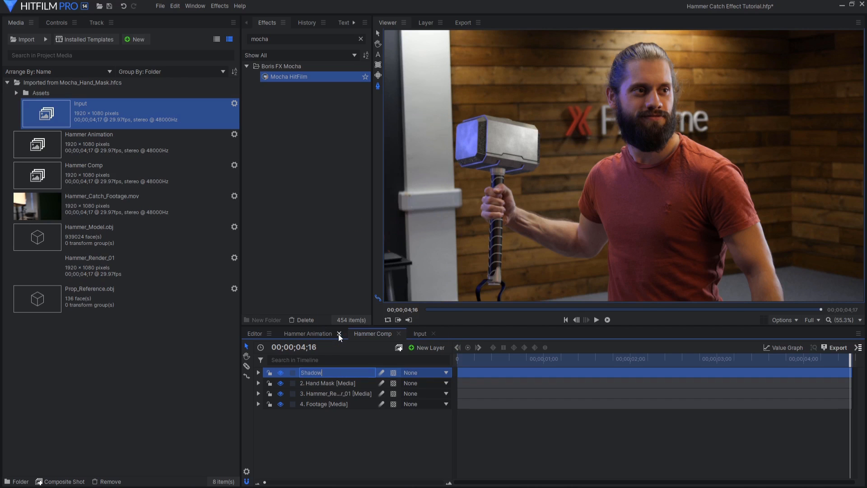
{"action": "key", "text": "Return"}
- Apply Drop Shadow to the Shadow layer with angle 201°, distance 16.5 px, penumbra 6 px and Shadow Only enabled
{"action": "left_click_drag", "start_coordinate": [287, 39], "coordinate": [232, 45]}
{"action": "type", "text": "drop"}
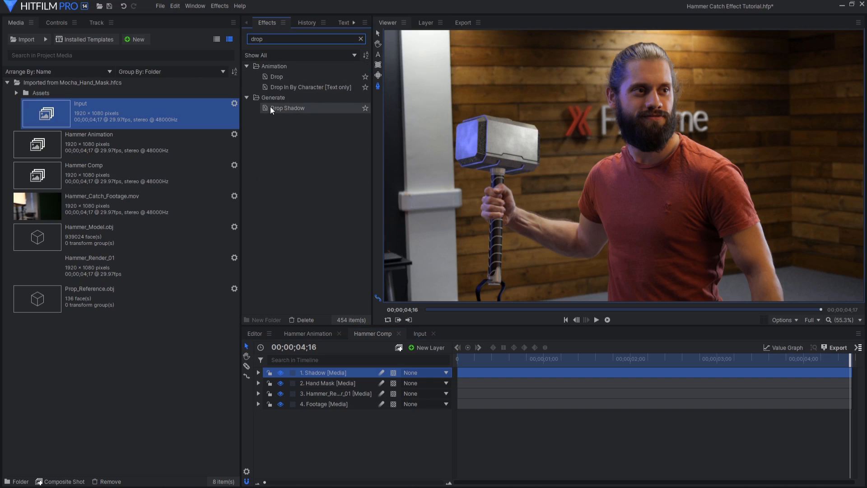
{"action": "left_click_drag", "start_coordinate": [270, 107], "coordinate": [322, 372]}
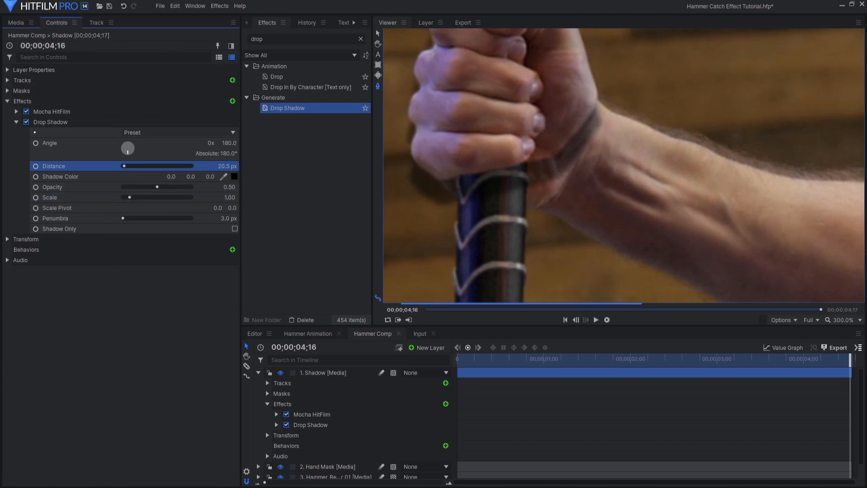
{"action": "left_click_drag", "start_coordinate": [227, 166], "coordinate": [223, 166]}
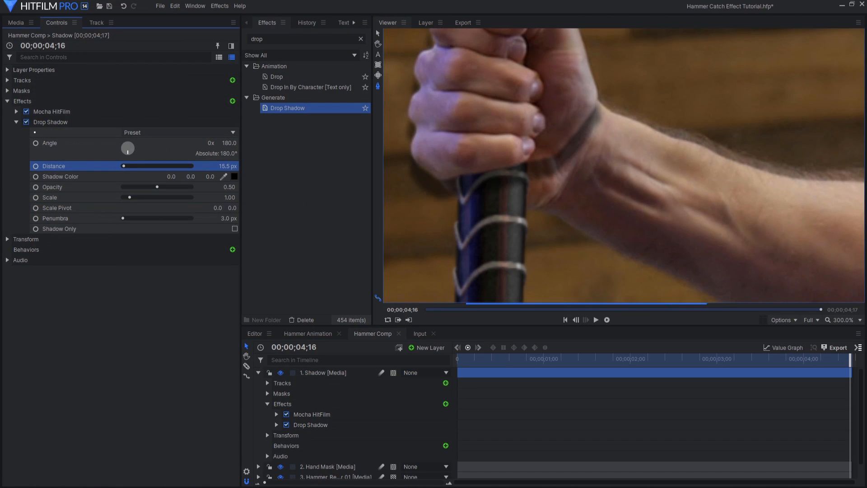
{"action": "left_click", "coordinate": [258, 374]}
{"action": "left_click", "coordinate": [280, 374]}
{"action": "left_click", "coordinate": [280, 394]}
{"action": "left_click", "coordinate": [281, 383]}
{"action": "scroll", "coordinate": [490, 185], "scroll_direction": "up", "scroll_amount": 1}
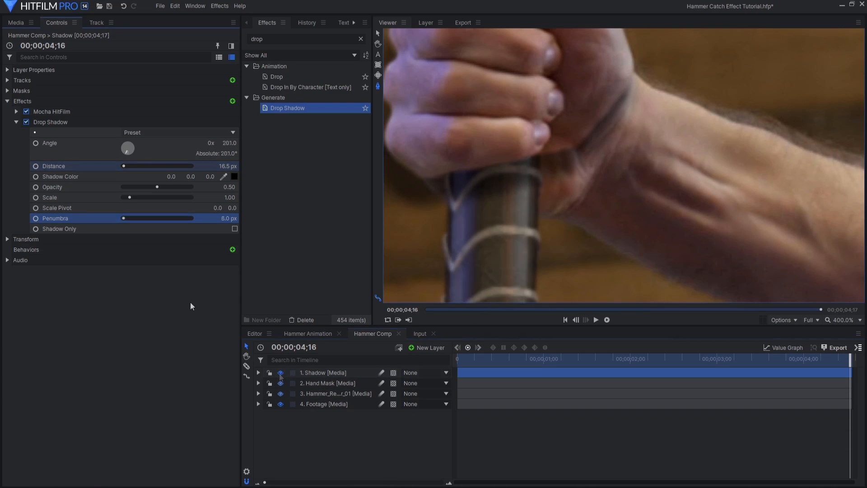
{"action": "left_click", "coordinate": [235, 229]}
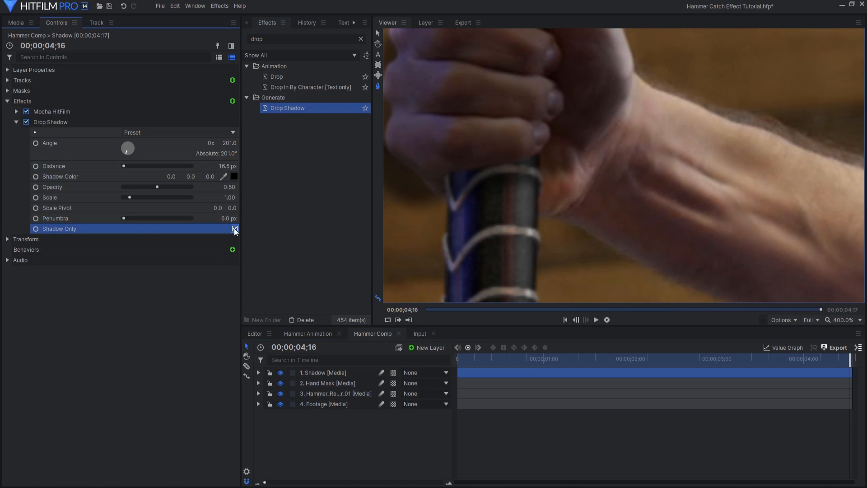
- Add Set Matte after Drop Shadow on the Shadow layer, with source layer Hammer_Render_01, blend Subtract and Invert enabled
{"action": "left_click_drag", "start_coordinate": [264, 40], "coordinate": [238, 40]}
{"action": "type", "text": "set"}
{"action": "left_click_drag", "start_coordinate": [292, 88], "coordinate": [94, 130]}
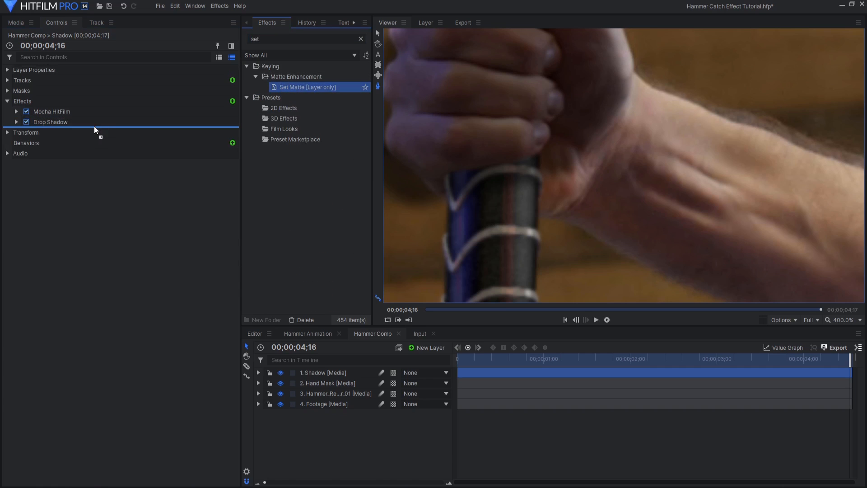
{"action": "left_click", "coordinate": [16, 133]}
{"action": "left_click", "coordinate": [131, 143]}
{"action": "left_click", "coordinate": [164, 182]}
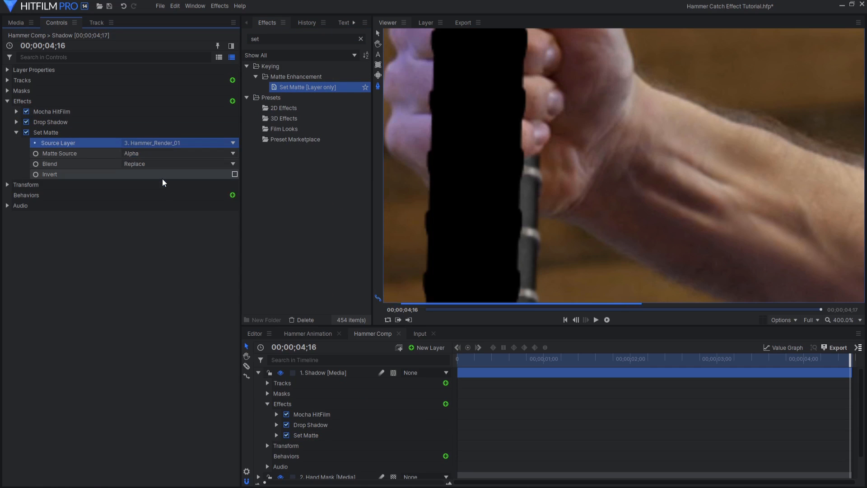
{"action": "left_click", "coordinate": [158, 164]}
{"action": "left_click", "coordinate": [151, 191]}
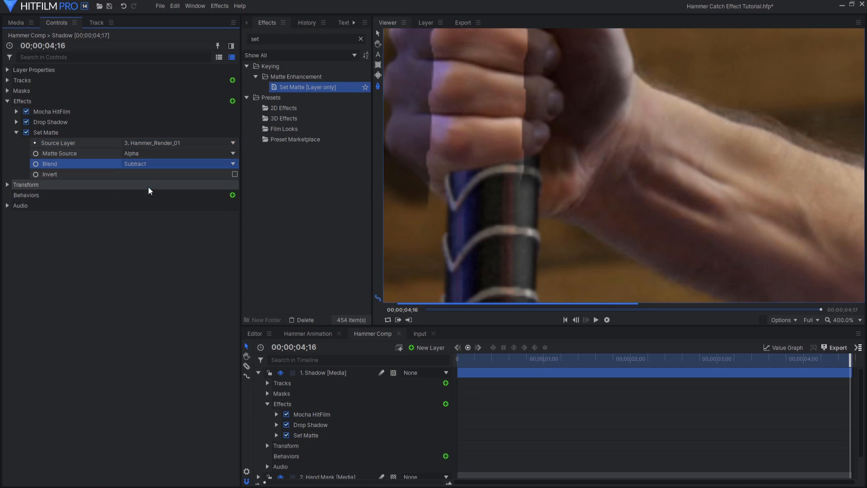
{"action": "left_click", "coordinate": [235, 174]}
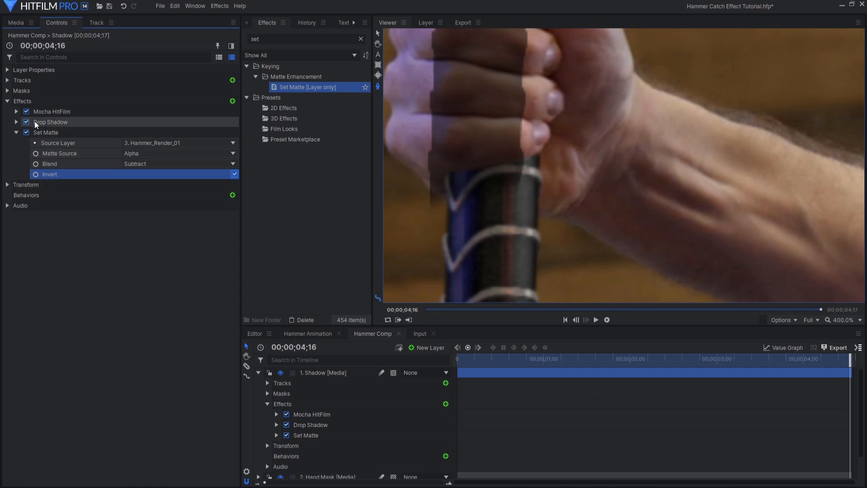
- Fine-tune the penumbra and angle of the Shadow layer's Drop Shadow effect
{"action": "left_click", "coordinate": [16, 122]}
{"action": "left_click_drag", "start_coordinate": [225, 219], "coordinate": [218, 218]}
{"action": "left_click_drag", "start_coordinate": [230, 143], "coordinate": [223, 143]}
- Add a Blur after Set Matte on the Shadow layer and a second Blur with radius 2.5 px between Drop Shadow and Set Matte
{"action": "left_click_drag", "start_coordinate": [265, 40], "coordinate": [232, 37]}
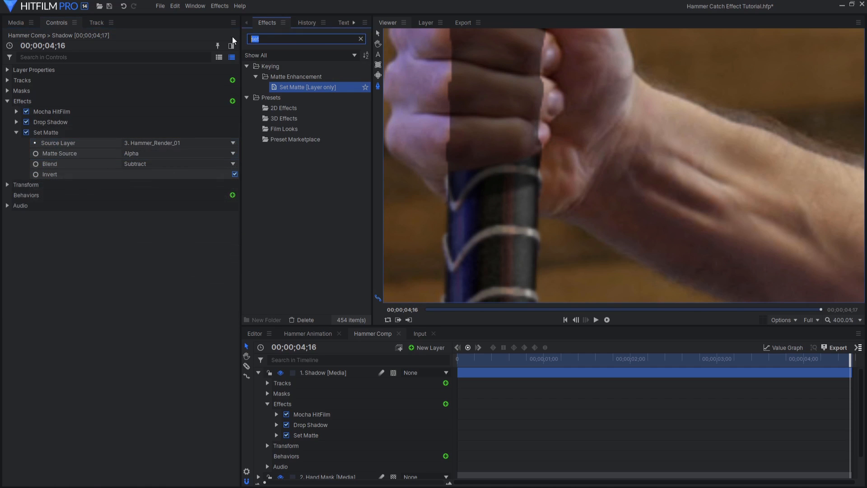
{"action": "type", "text": "blur"}
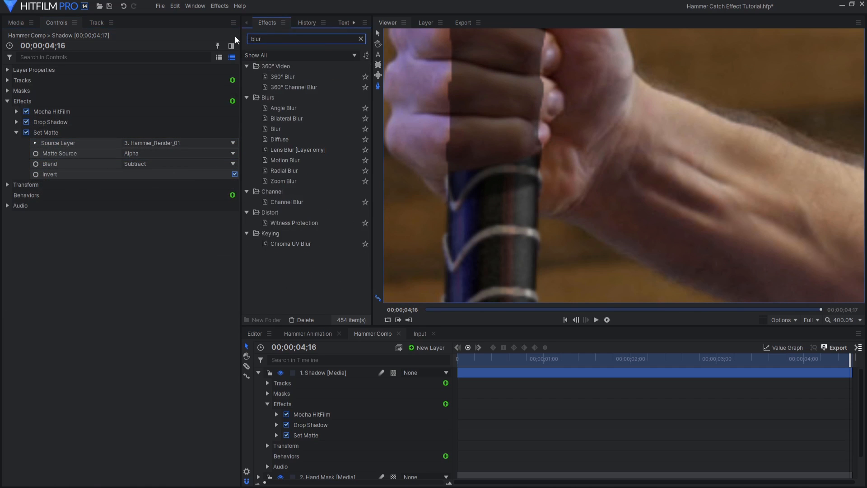
{"action": "left_click_drag", "start_coordinate": [276, 130], "coordinate": [220, 154]}
{"action": "left_click", "coordinate": [16, 133]}
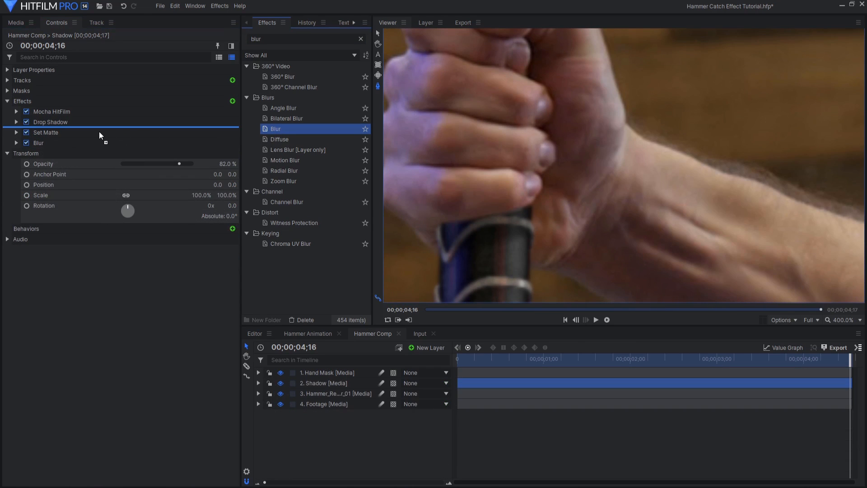
{"action": "left_click", "coordinate": [96, 134]}
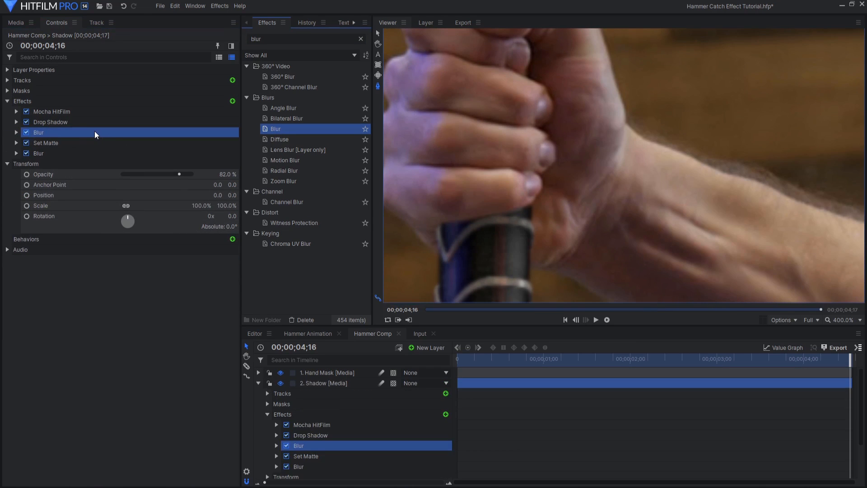
{"action": "left_click", "coordinate": [16, 132]}
{"action": "left_click", "coordinate": [49, 154]}
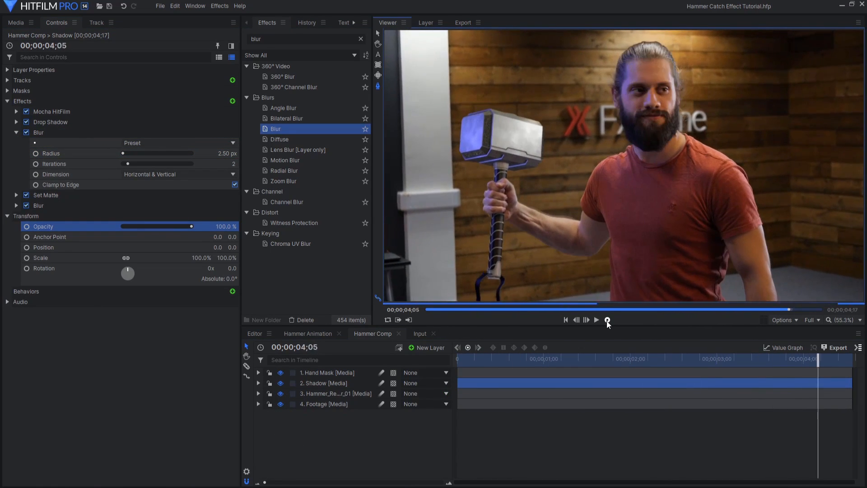
- Play back Hammer Comp from the start and examine the frames around the hammer's entrance
{"action": "left_click", "coordinate": [567, 320]}
{"action": "left_click", "coordinate": [596, 322]}
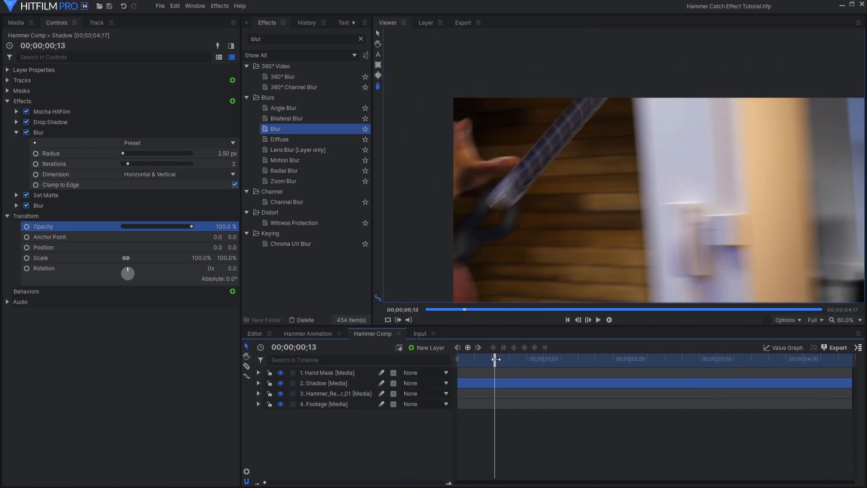
{"action": "left_click_drag", "start_coordinate": [495, 361], "coordinate": [474, 361]}
{"action": "scroll", "coordinate": [578, 143], "scroll_direction": "up", "scroll_amount": 3}
{"action": "scroll", "coordinate": [584, 218], "scroll_direction": "down", "scroll_amount": 4}
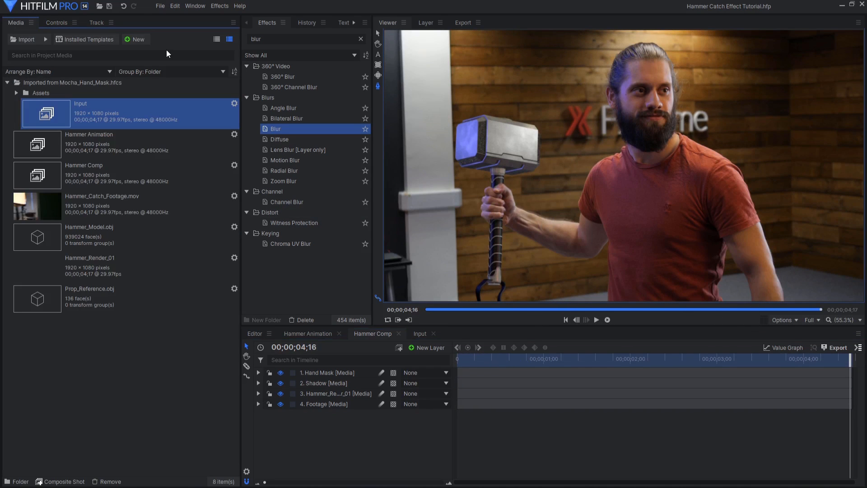
- Create a 1080p Full HD 29.97 fps composite shot named Clean Plate and add Hammer_Catch_Footage.mov to its timeline
{"action": "left_click", "coordinate": [135, 40]}
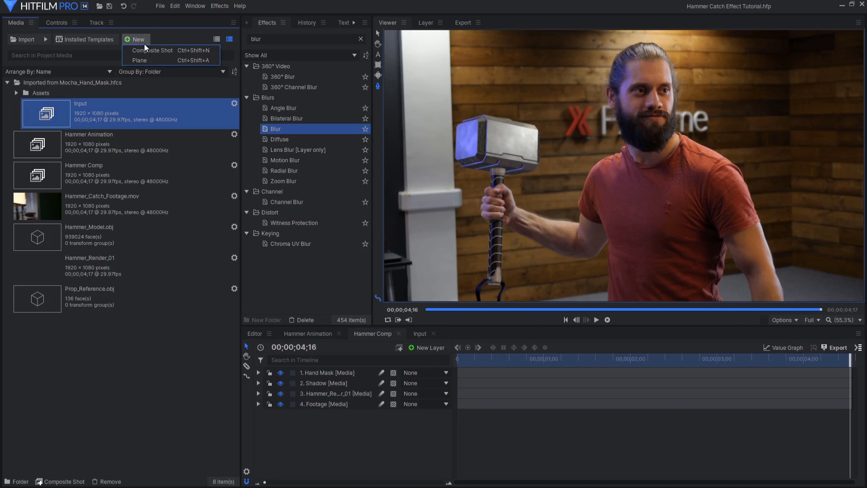
{"action": "left_click", "coordinate": [145, 47]}
{"action": "type", "text": "Clean Plate"}
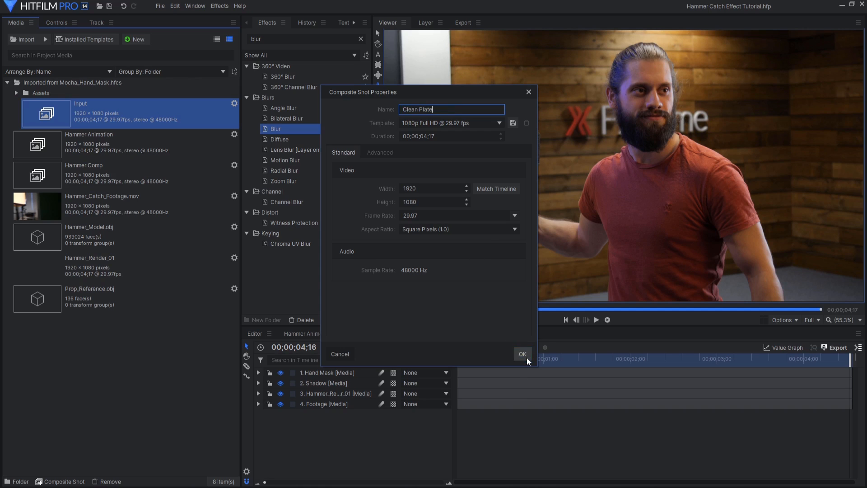
{"action": "left_click", "coordinate": [523, 354]}
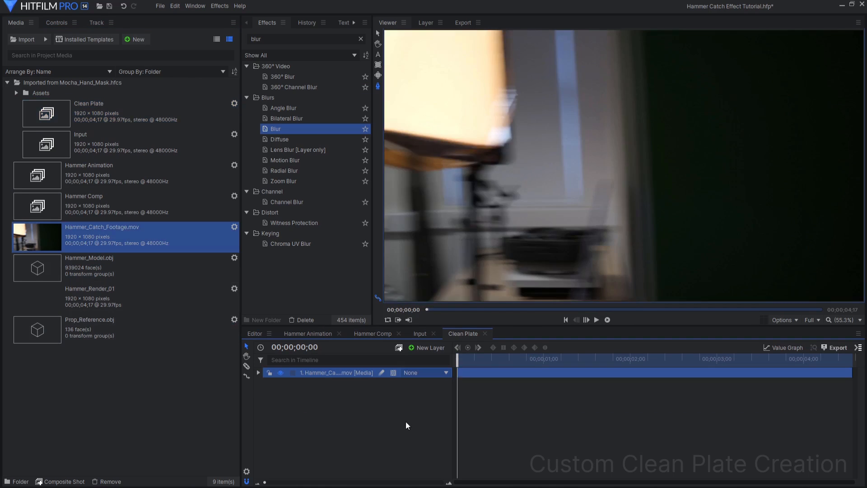
{"action": "left_click_drag", "start_coordinate": [36, 237], "coordinate": [474, 362]}
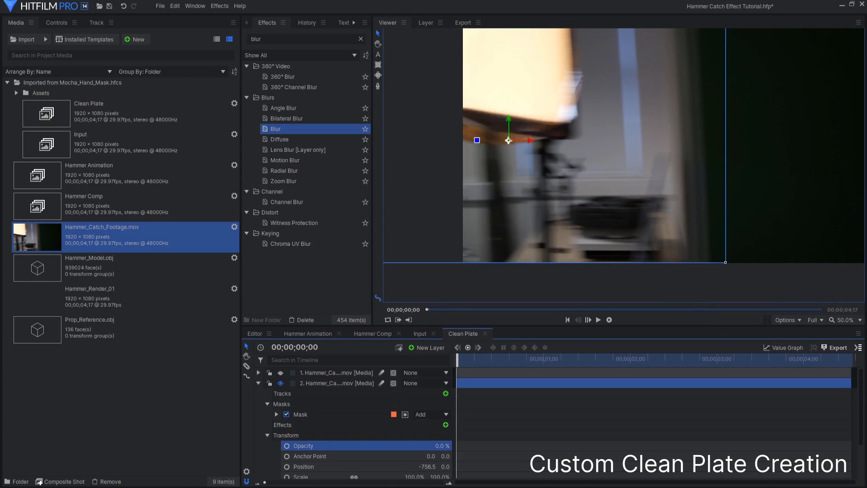
- Align the masked copies of the footage to extend the background in Clean Plate, and choose a parent for the top copy
{"action": "left_click_drag", "start_coordinate": [508, 149], "coordinate": [524, 154]}
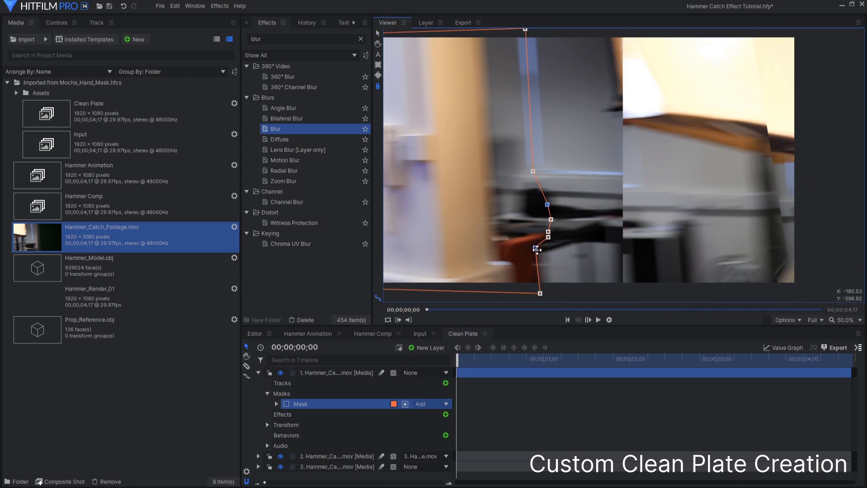
{"action": "left_click", "coordinate": [419, 373]}
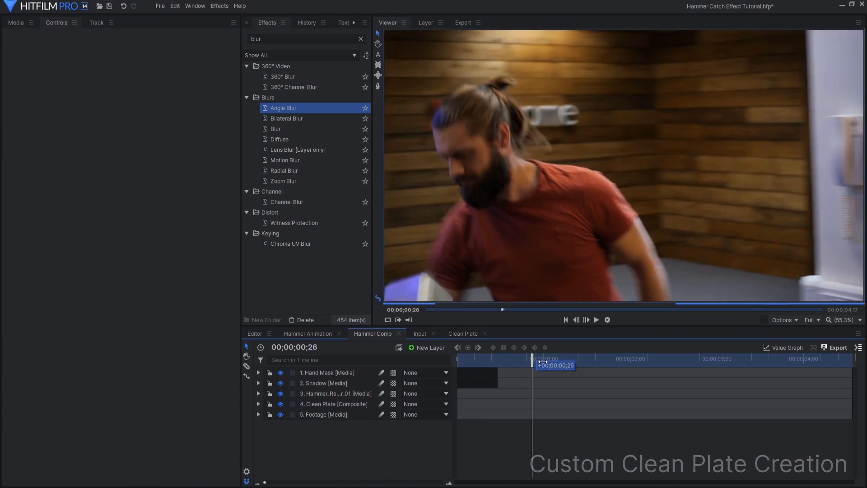
- Play back Hammer Comp with the Clean Plate layer in place to check the hammer catch
{"action": "left_click", "coordinate": [596, 320]}
{"action": "left_click", "coordinate": [597, 320]}
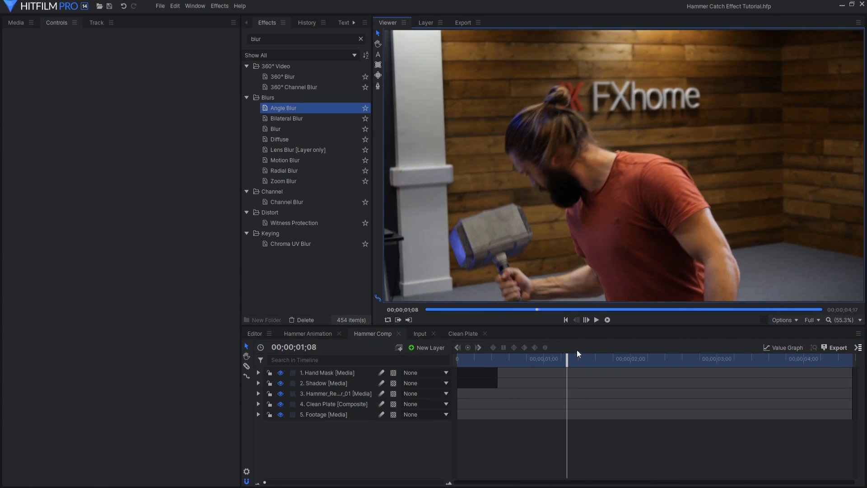
{"action": "left_click_drag", "start_coordinate": [565, 359], "coordinate": [457, 367]}
{"action": "left_click", "coordinate": [595, 320]}
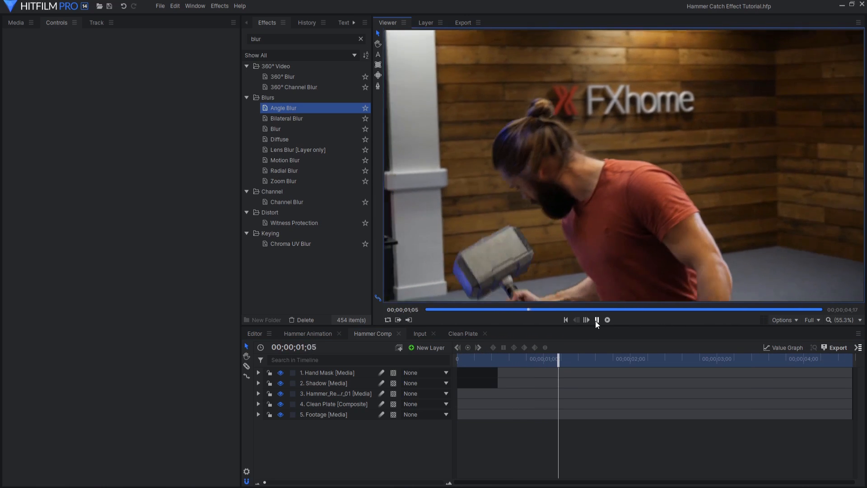